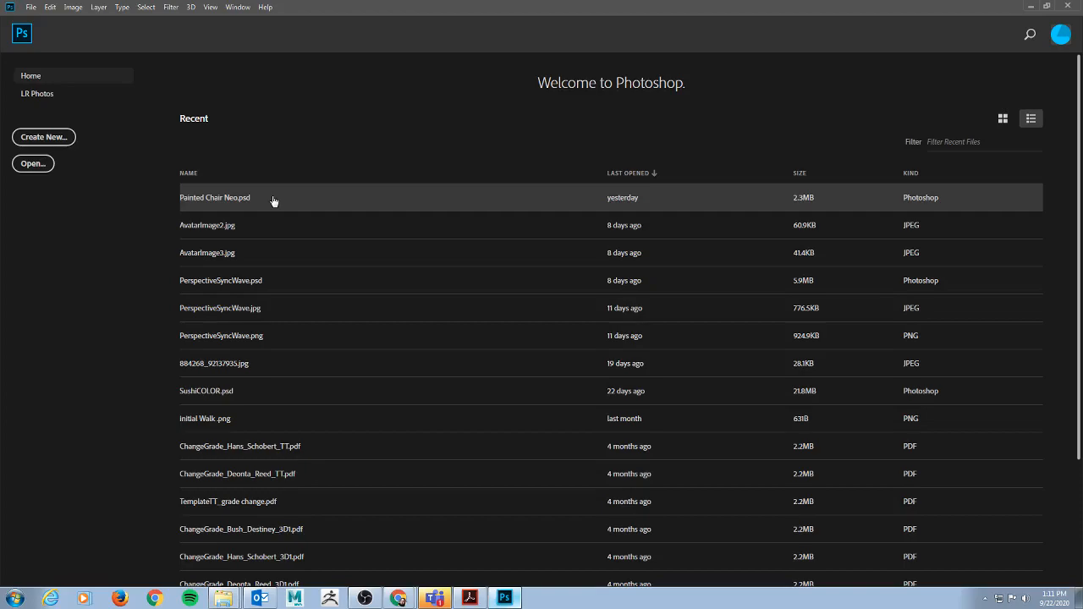
- Open Painted Chair Neo.psd from the list of recent files
left_click(273, 200)
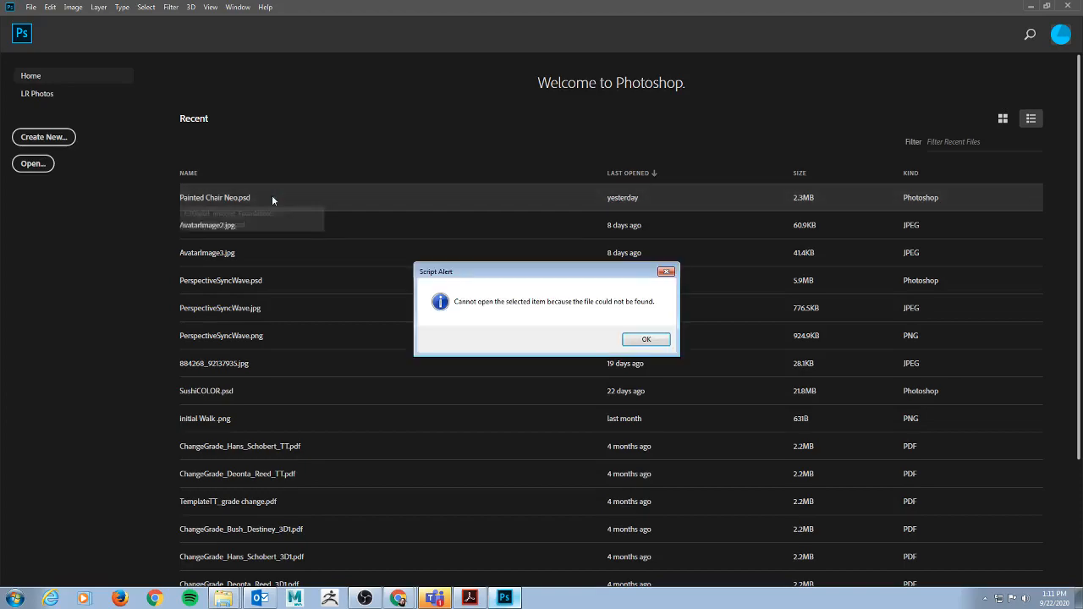
left_click(652, 339)
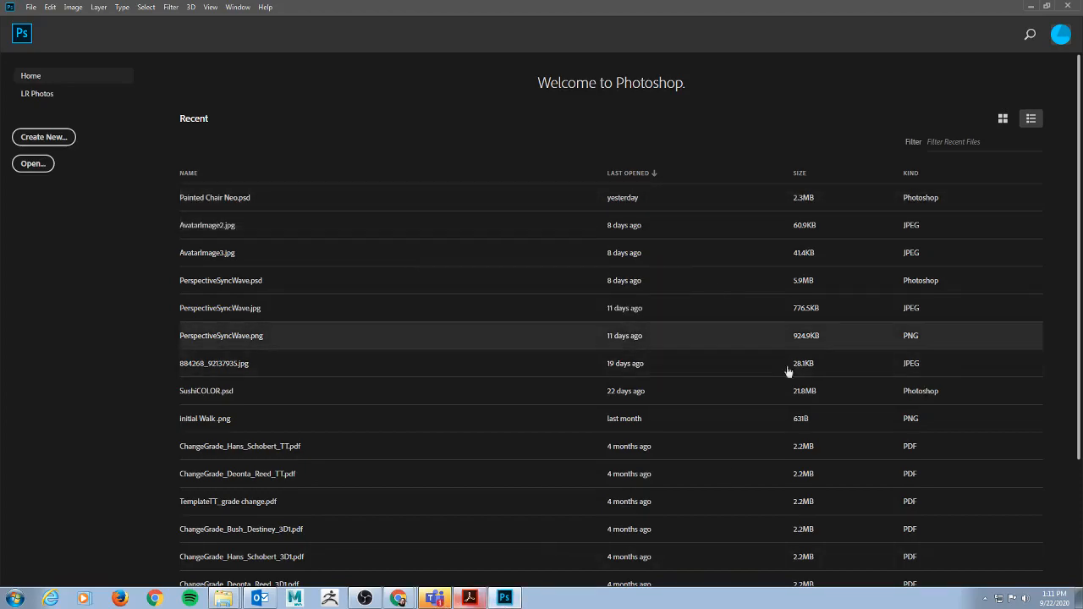
left_click(256, 199)
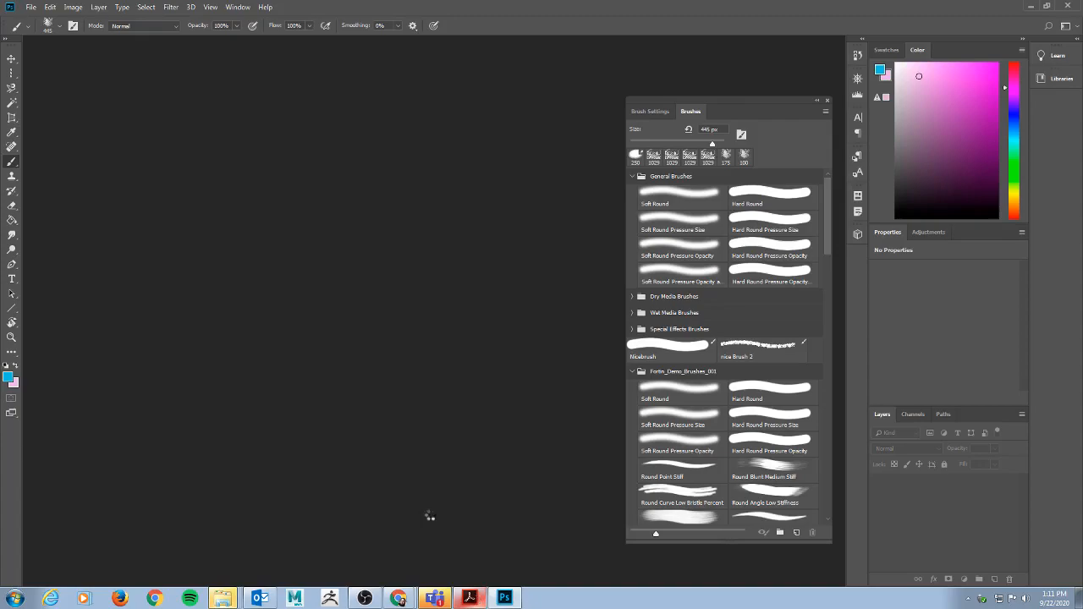
left_click(470, 596)
left_click(415, 308)
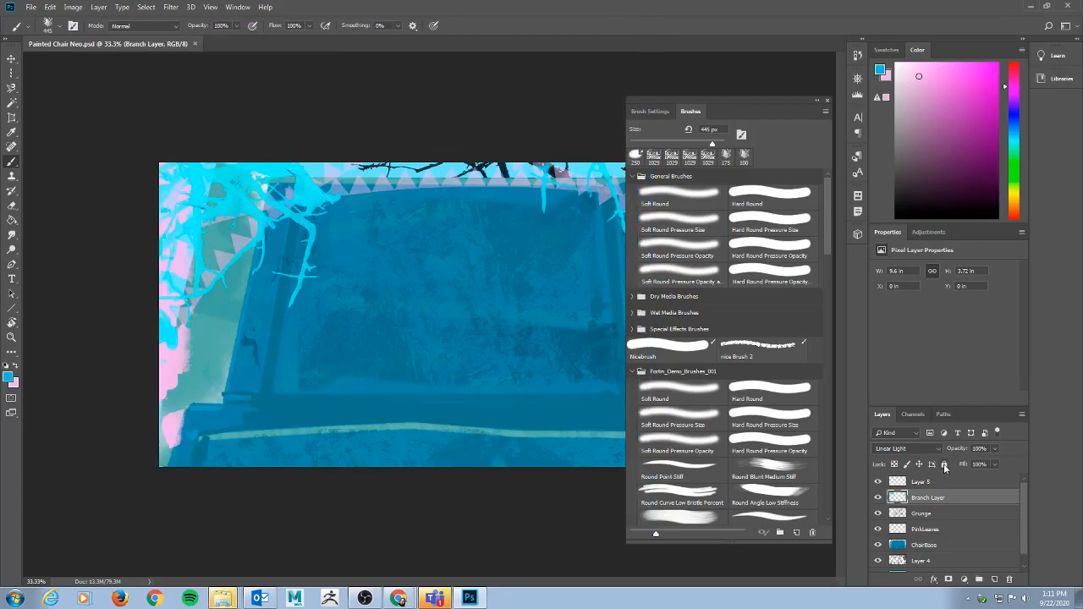
- Enlarge the Layers panel to show the whole layer stack, and view the available layer filter types
left_click_drag(964, 406, 950, 252)
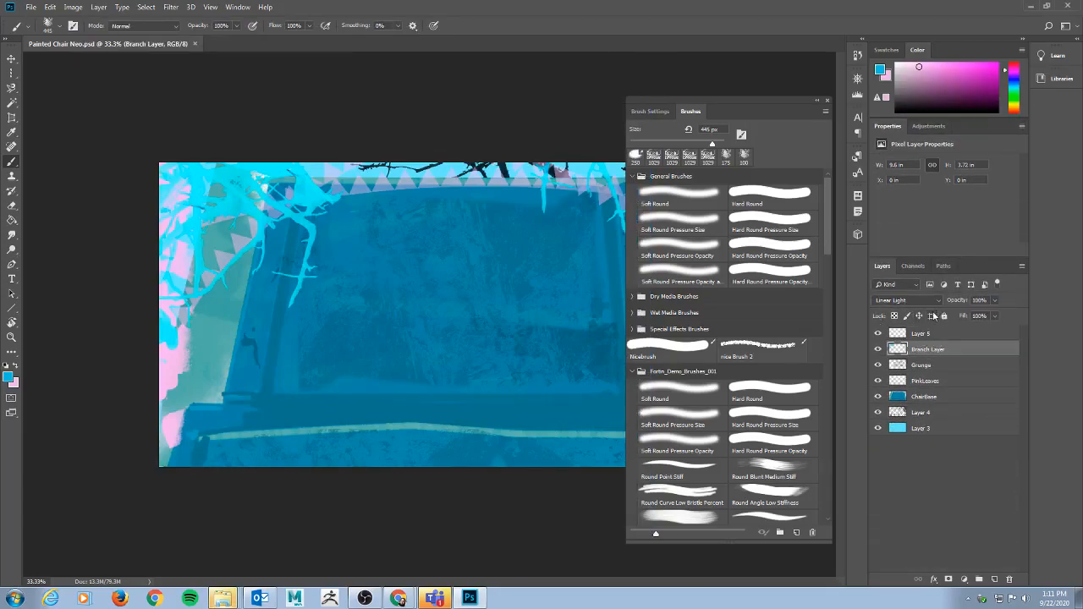
left_click(914, 286)
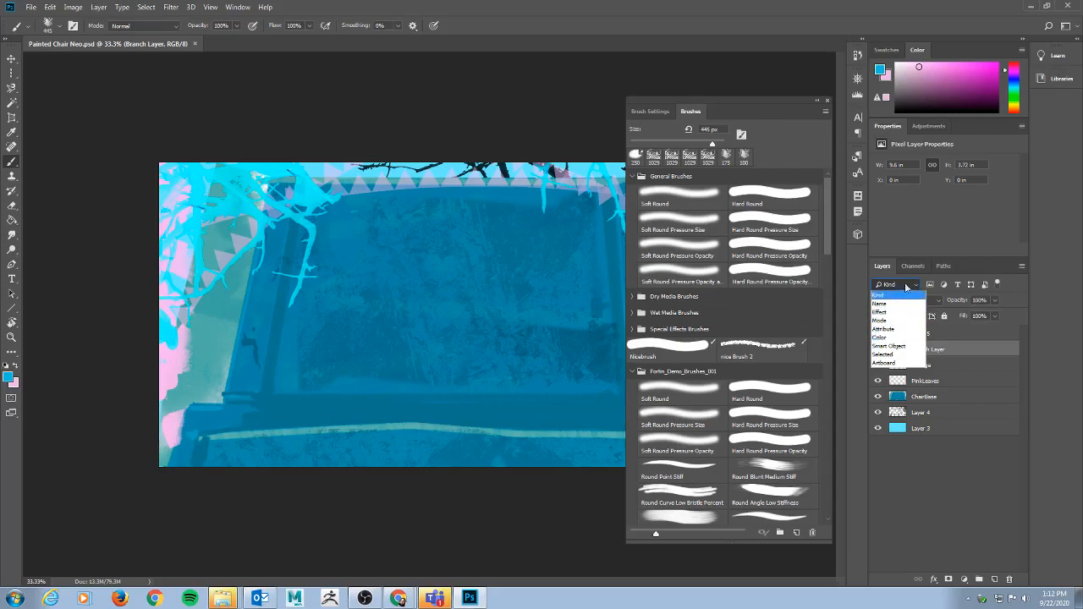
left_click(1018, 281)
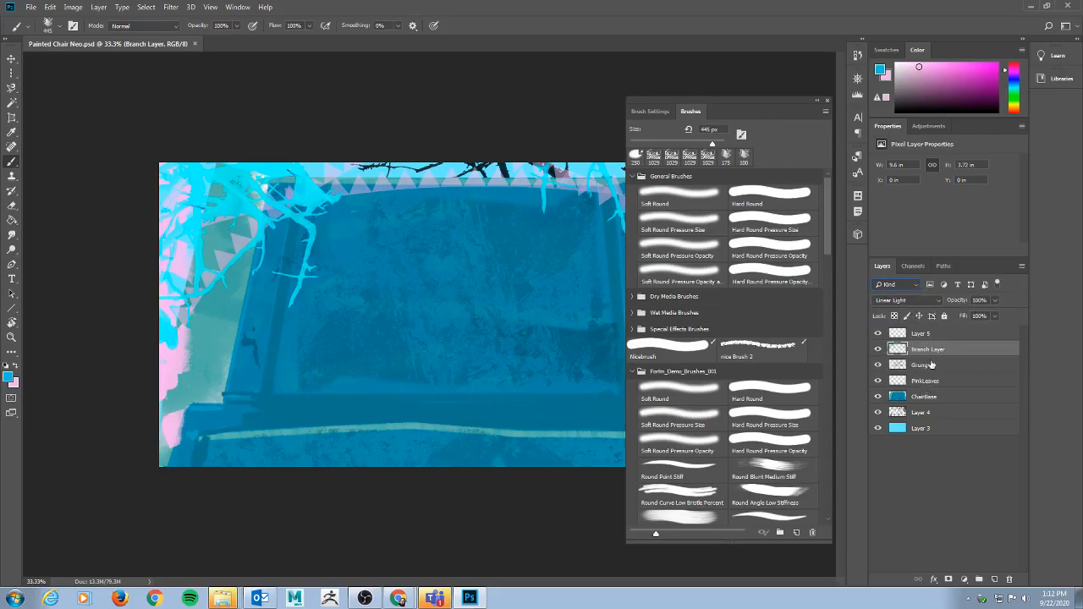
- Try filtering the layer list by type, pixel and adjustment layers, and clear the filters again
left_click(957, 284)
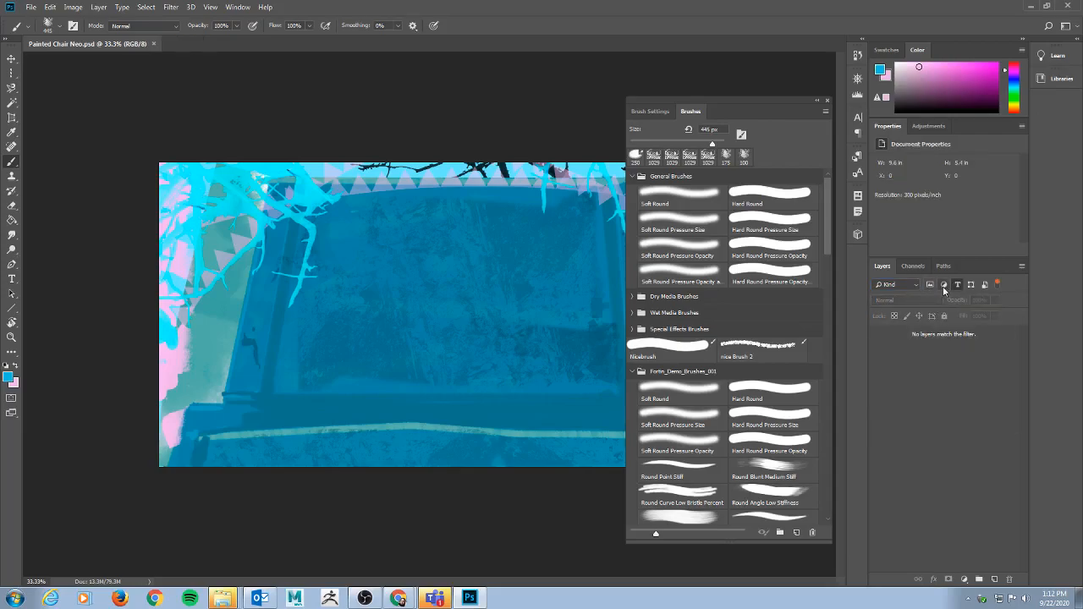
left_click(930, 286)
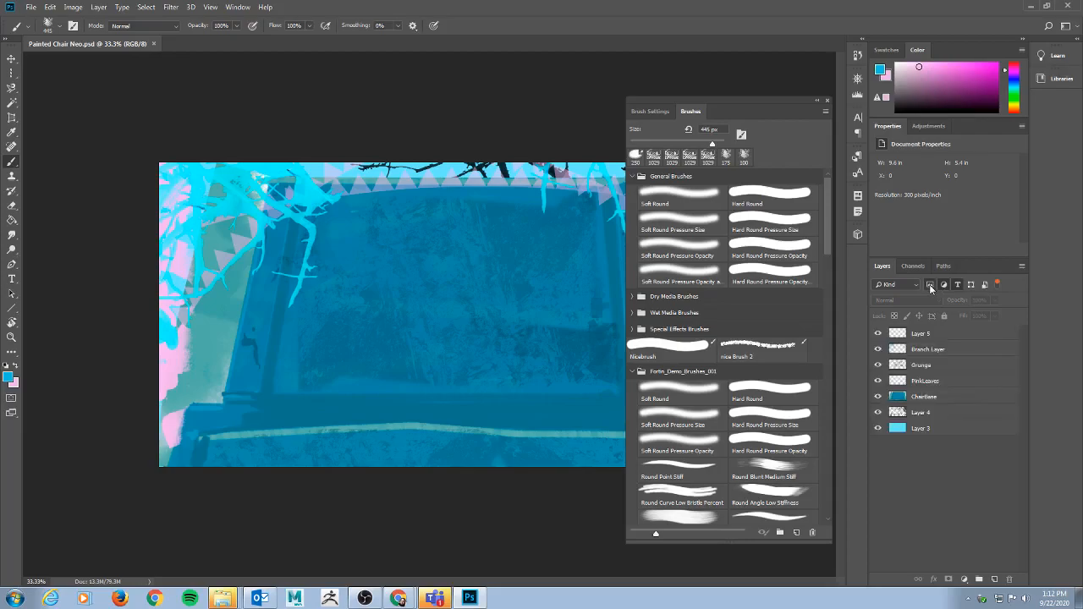
left_click(943, 286)
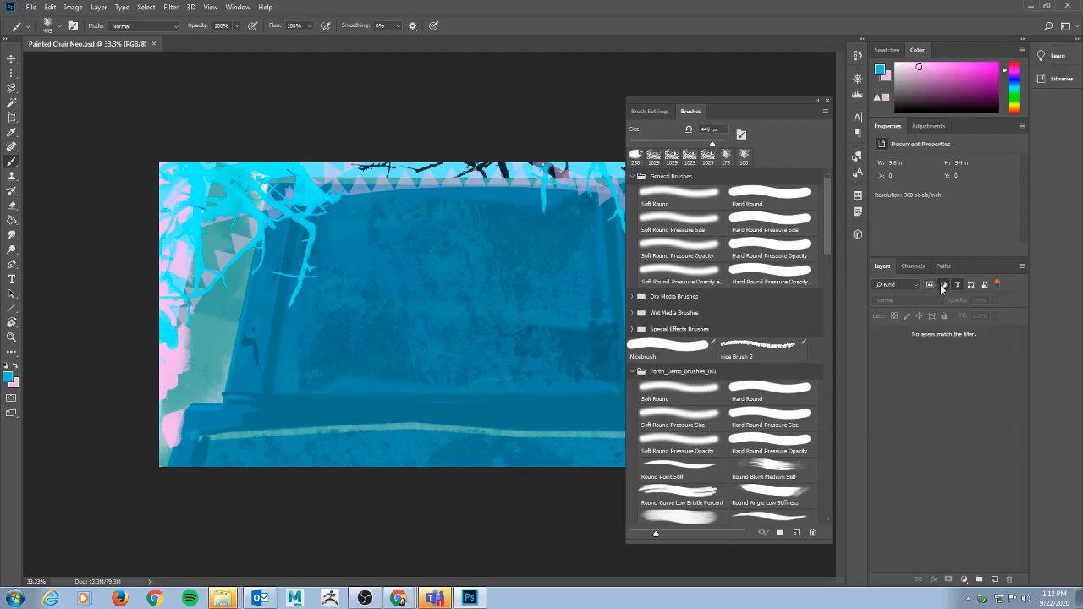
left_click(955, 286)
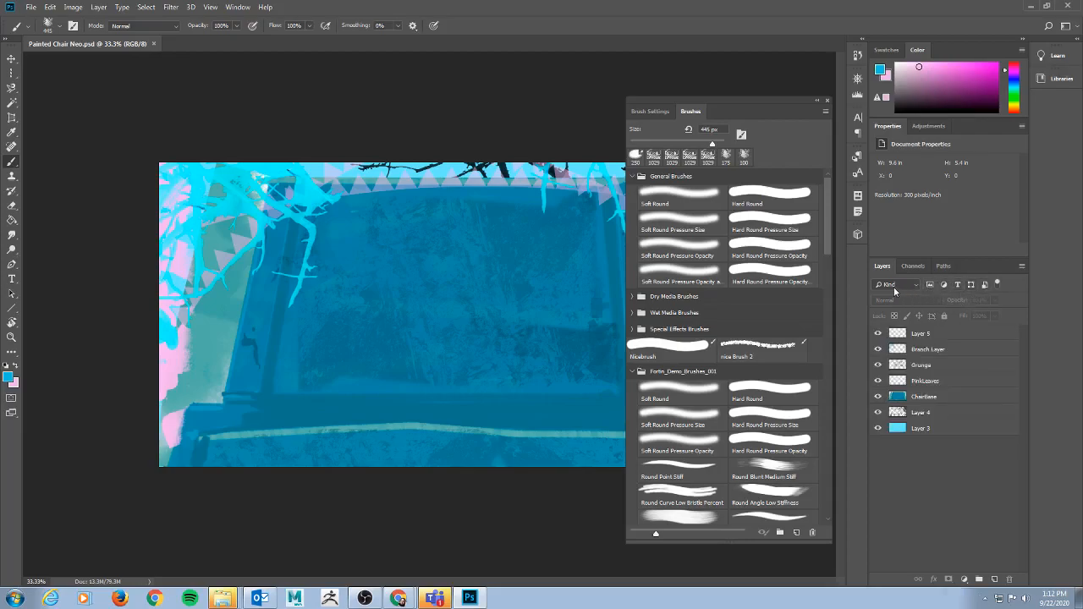
- Filter the layer list by name to find the layer called "grunge"
left_click(915, 288)
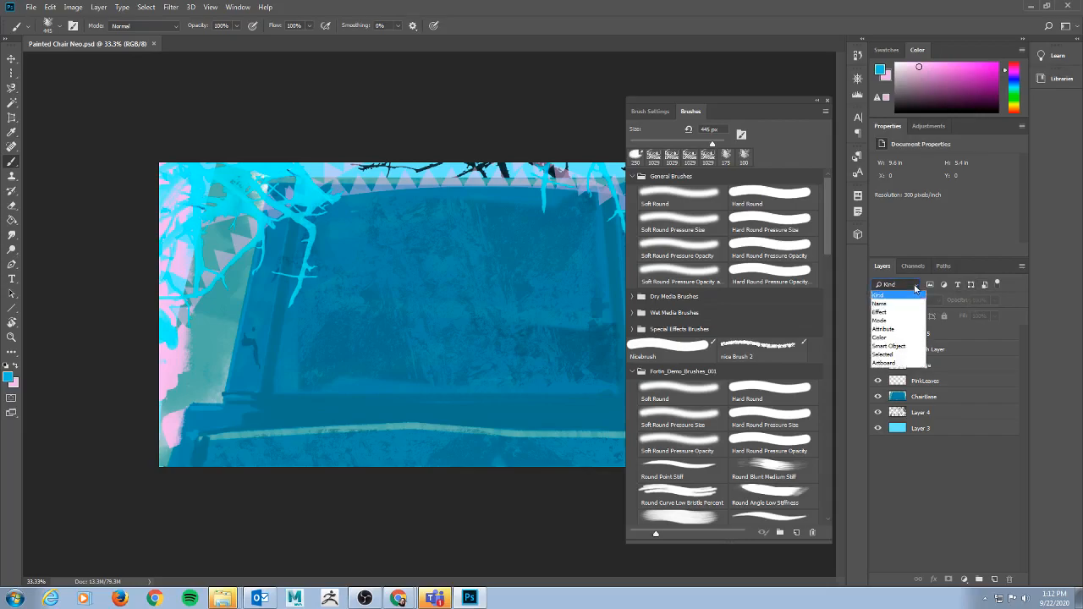
left_click(895, 302)
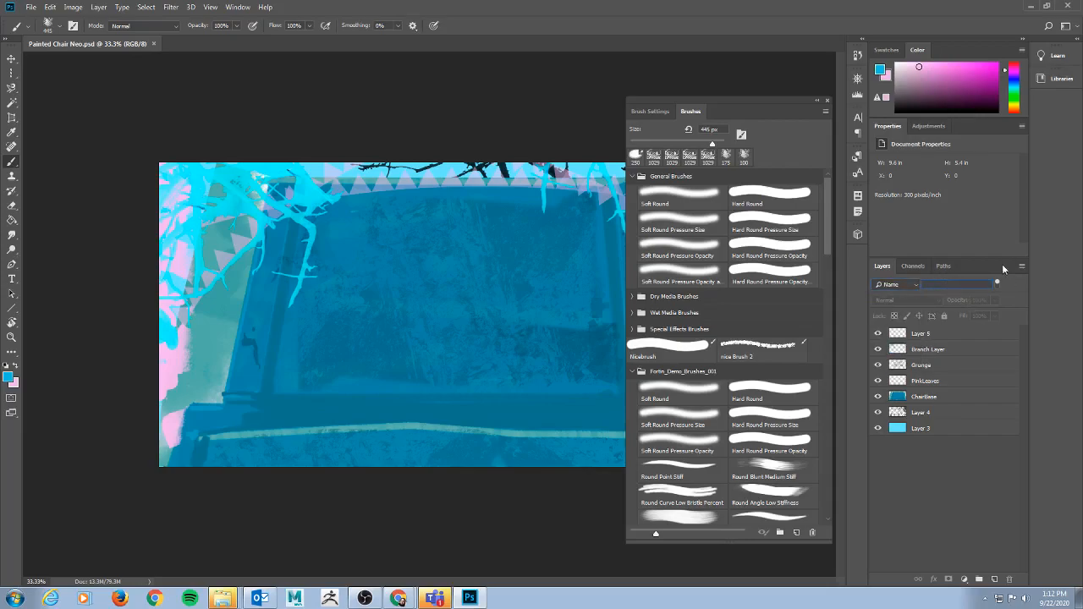
type("grung")
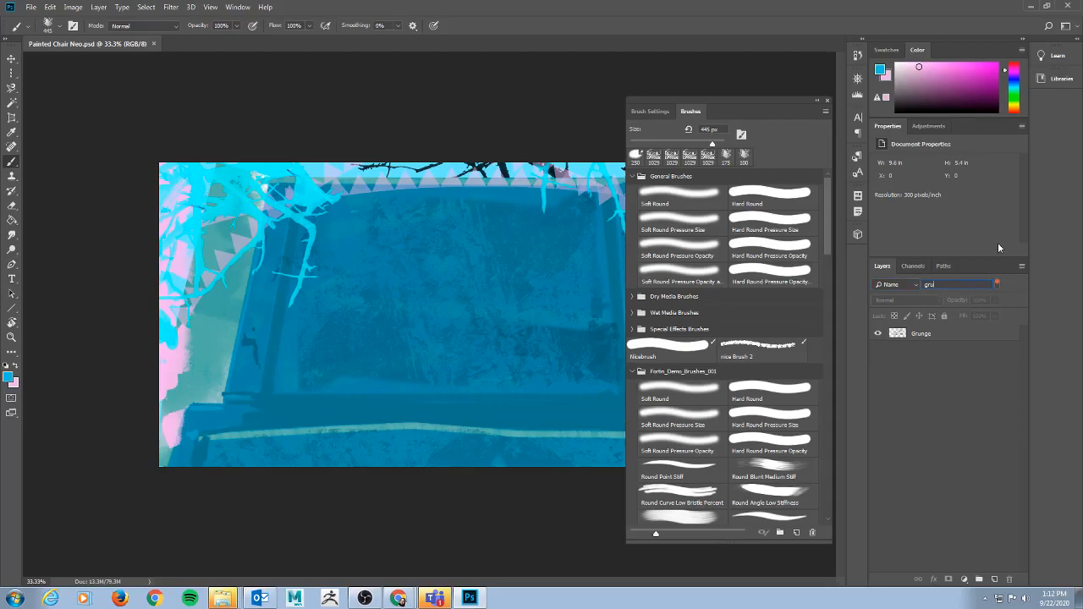
key("BackSpace")
key("BackSpace")
key("BackSpace")
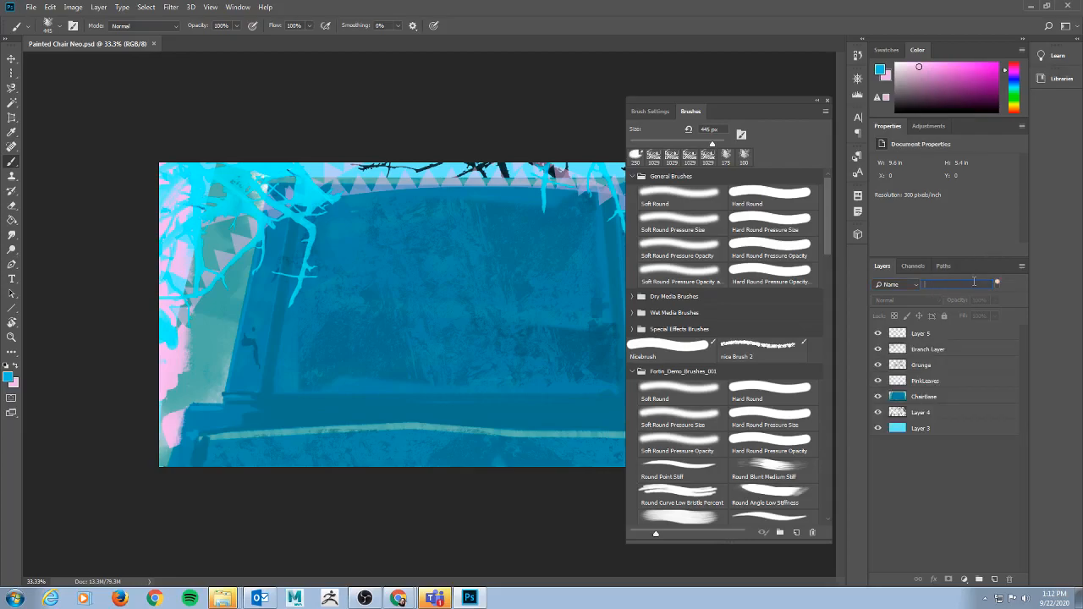
type("grunge")
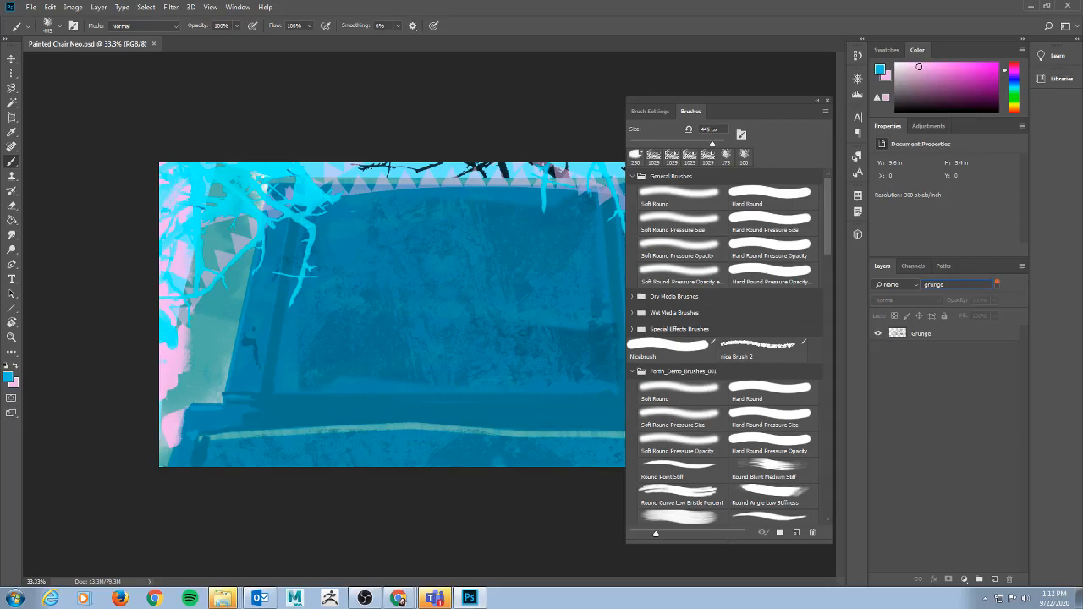
- Switch layer filtering off and on repeatedly to compare the full list with the name-filtered list
left_click(997, 283)
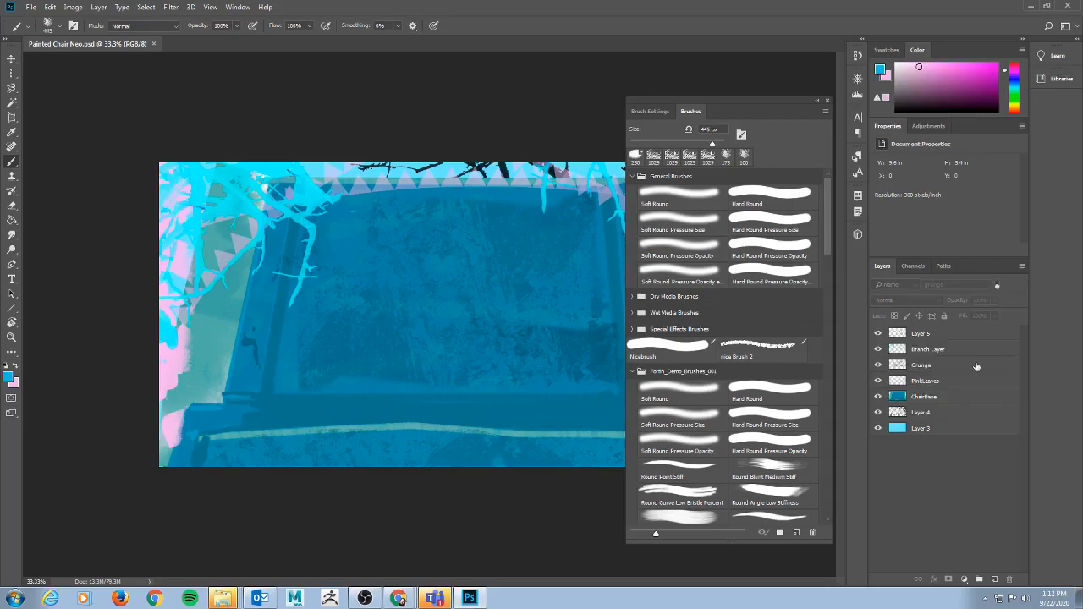
left_click(997, 285)
left_click(997, 285)
left_click(997, 285)
left_click(997, 288)
left_click(998, 286)
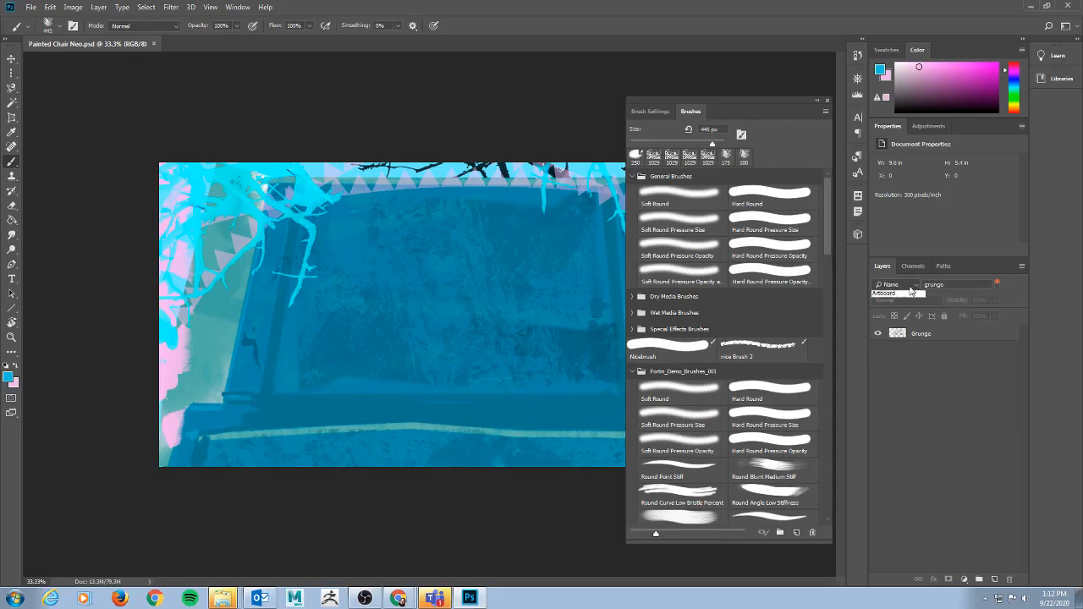
- Filter the layer list by blending mode, keeping Normal as the mode to match
left_click(905, 288)
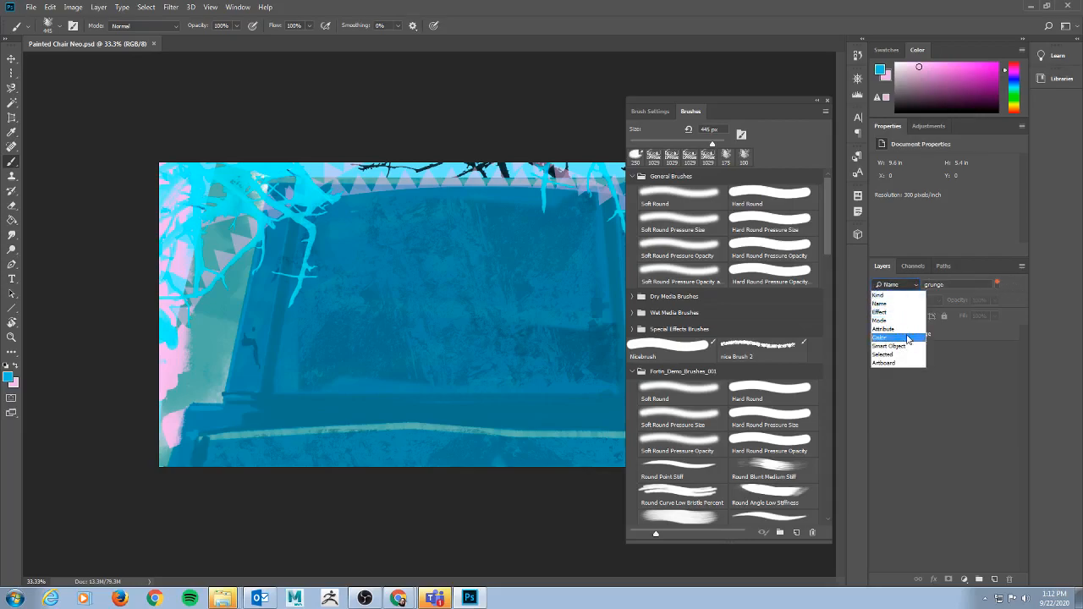
left_click(913, 320)
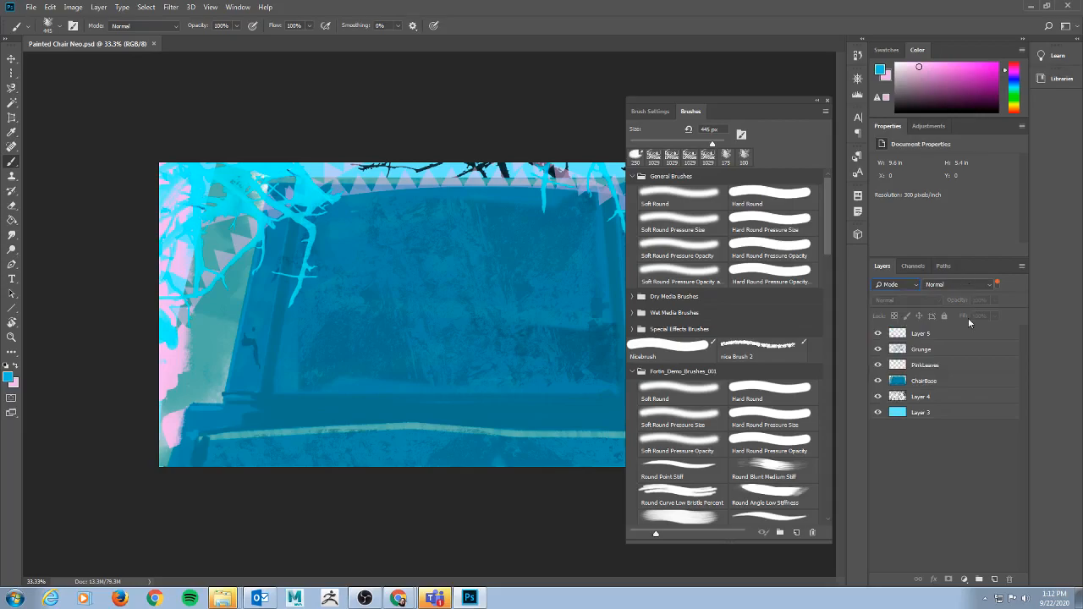
left_click(968, 287)
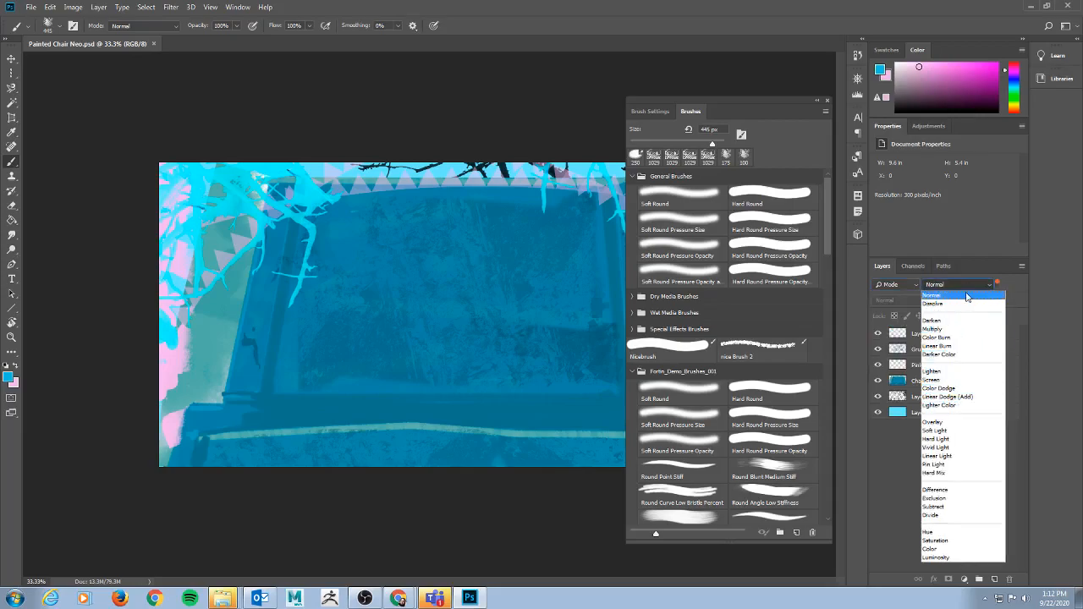
left_click(1016, 296)
- Go through the filtered layers one by one to check their blending mode, ending on Layer 5
left_click(935, 365)
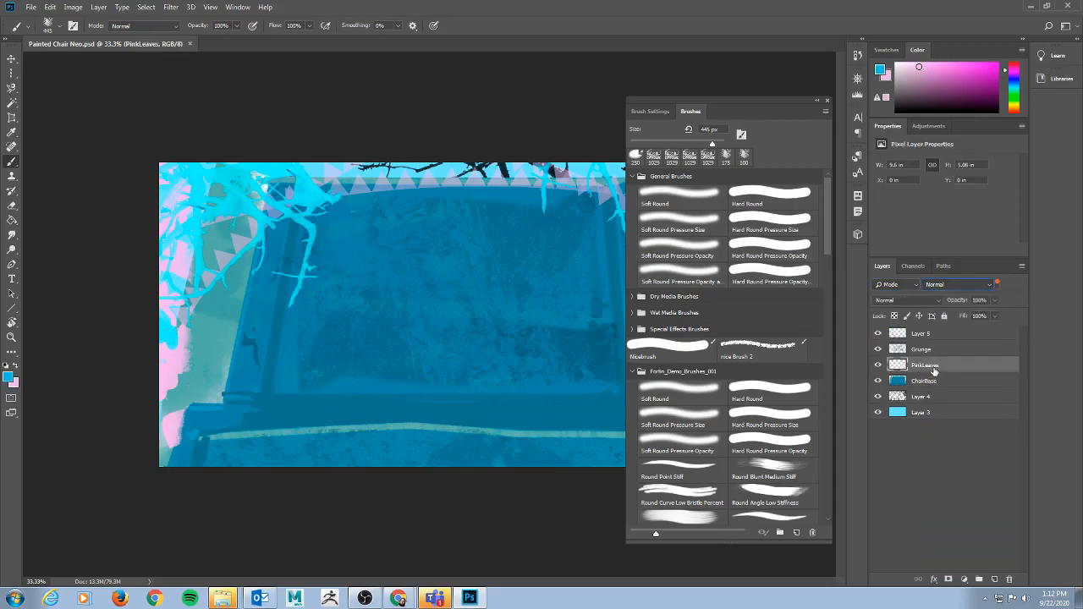
left_click(931, 353)
left_click(932, 337)
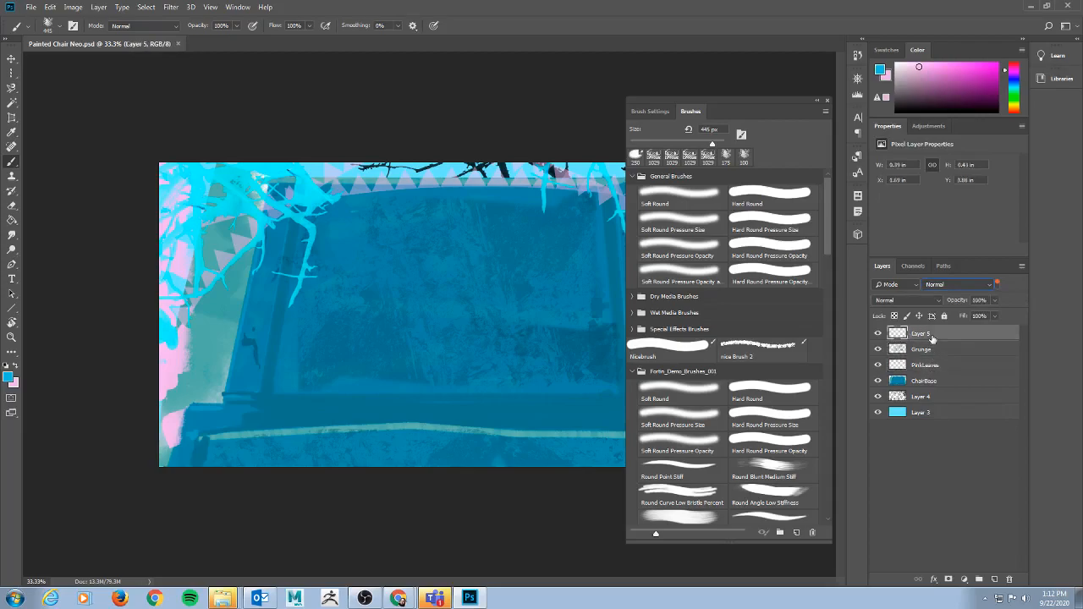
left_click(932, 370)
left_click(932, 385)
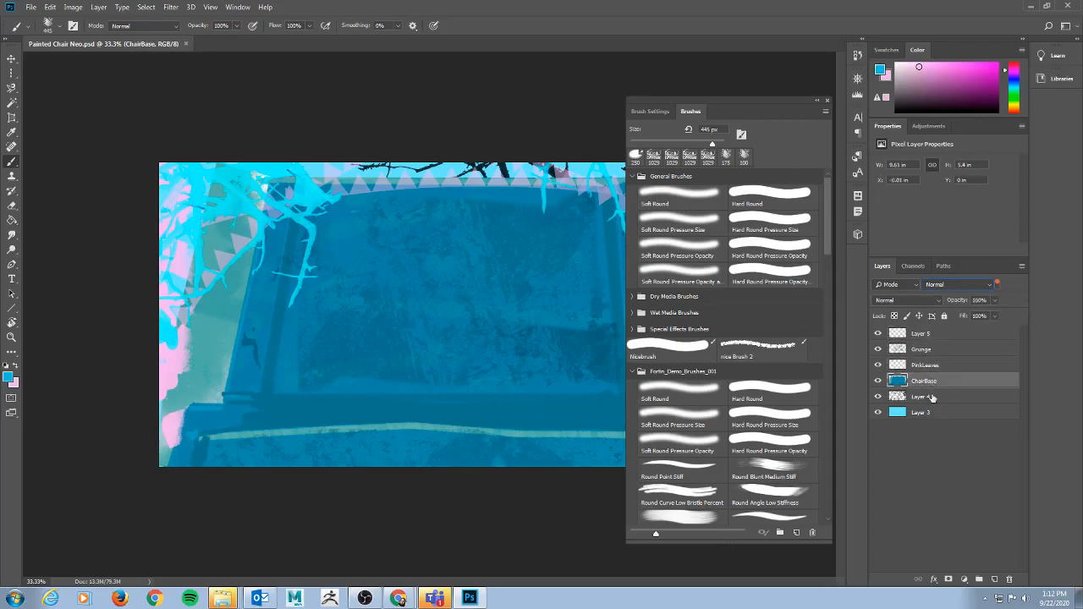
left_click(932, 398)
left_click(930, 336)
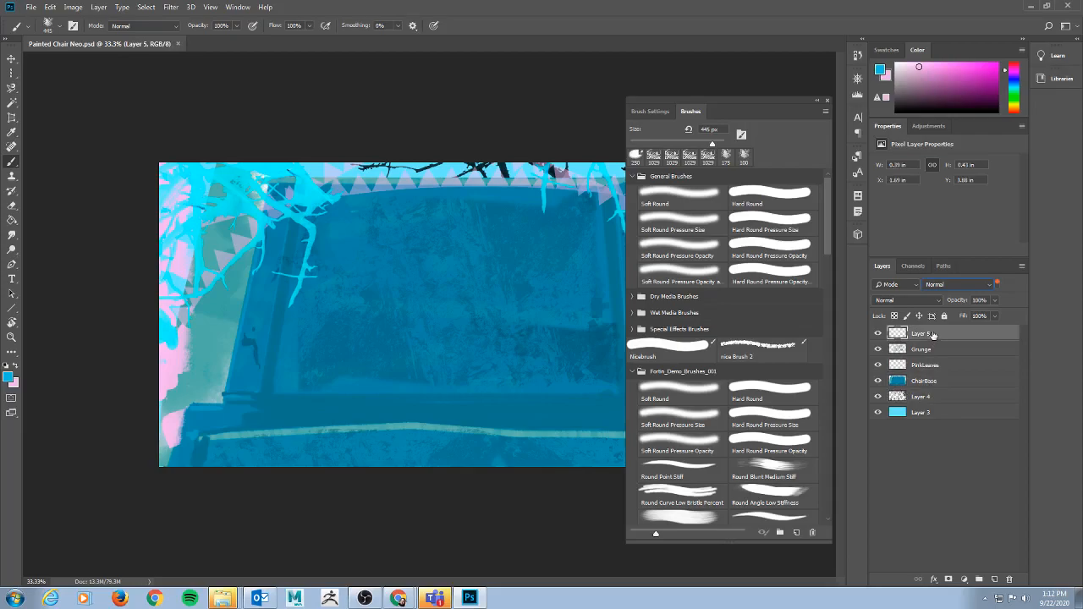
left_click(914, 285)
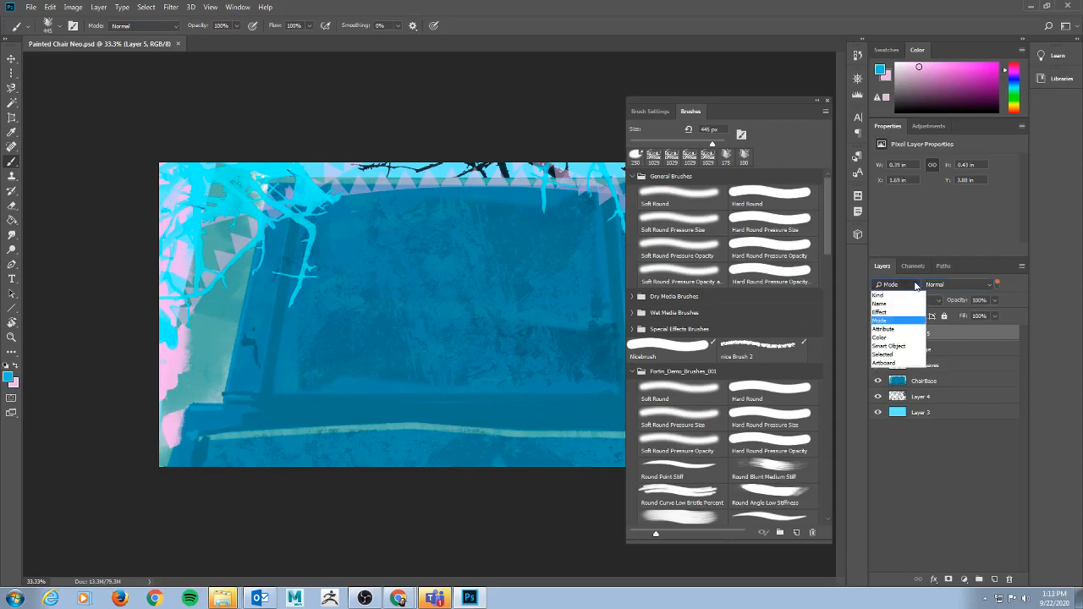
left_click(915, 285)
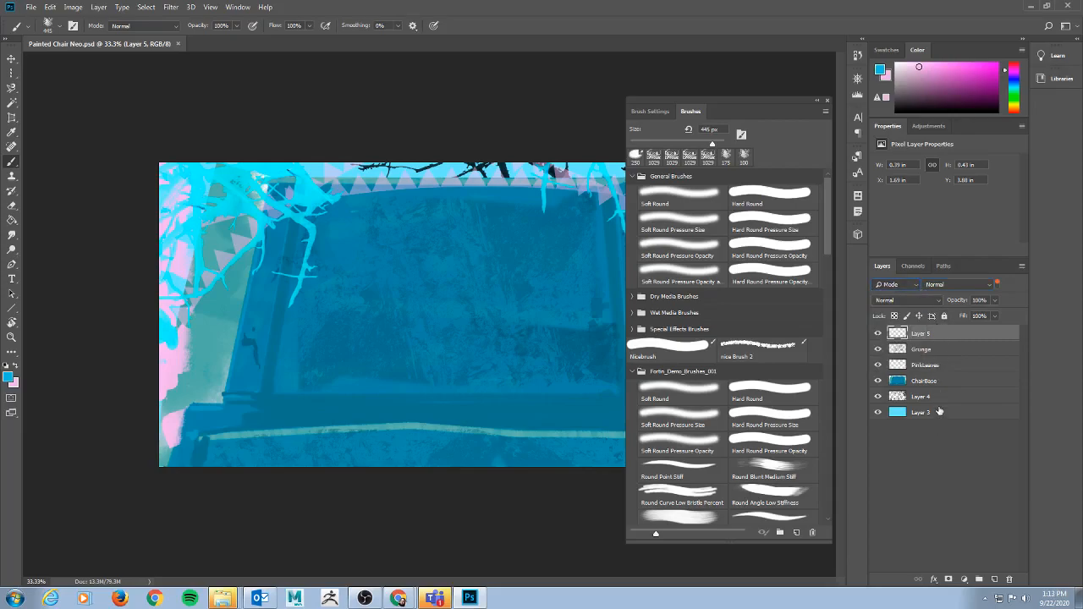
- Hide and show Layer 5 and Layer 4 in turn to identify what each one contains
left_click(879, 333)
left_click(879, 333)
left_click(877, 397)
left_click(878, 397)
- Rename Layer 4 as BG Tree
double_click(919, 396)
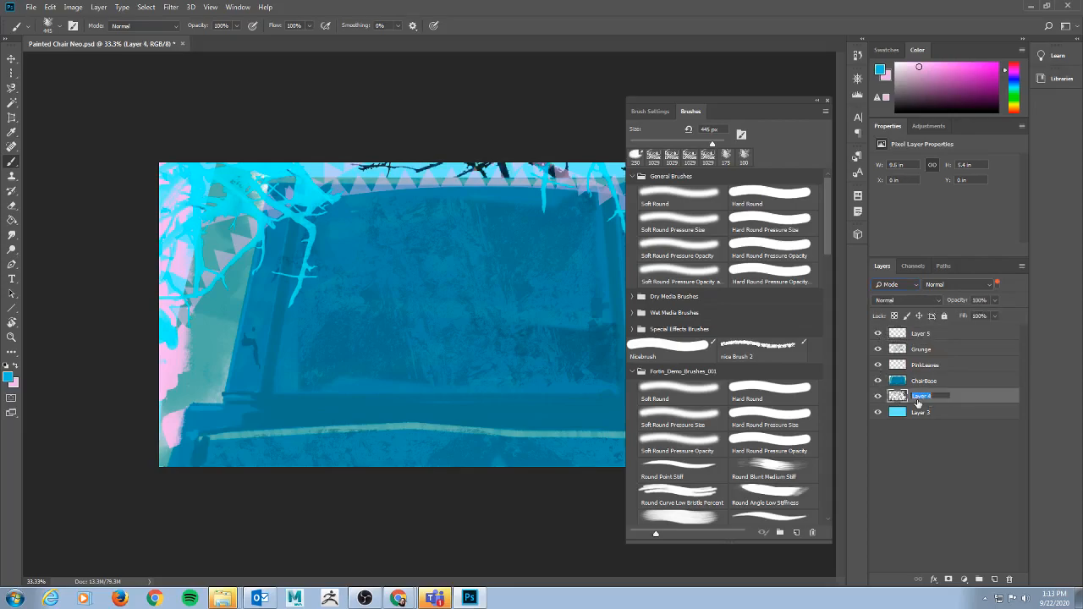
type("B")
key("BackSpace")
type("G Tree")
key("Return")
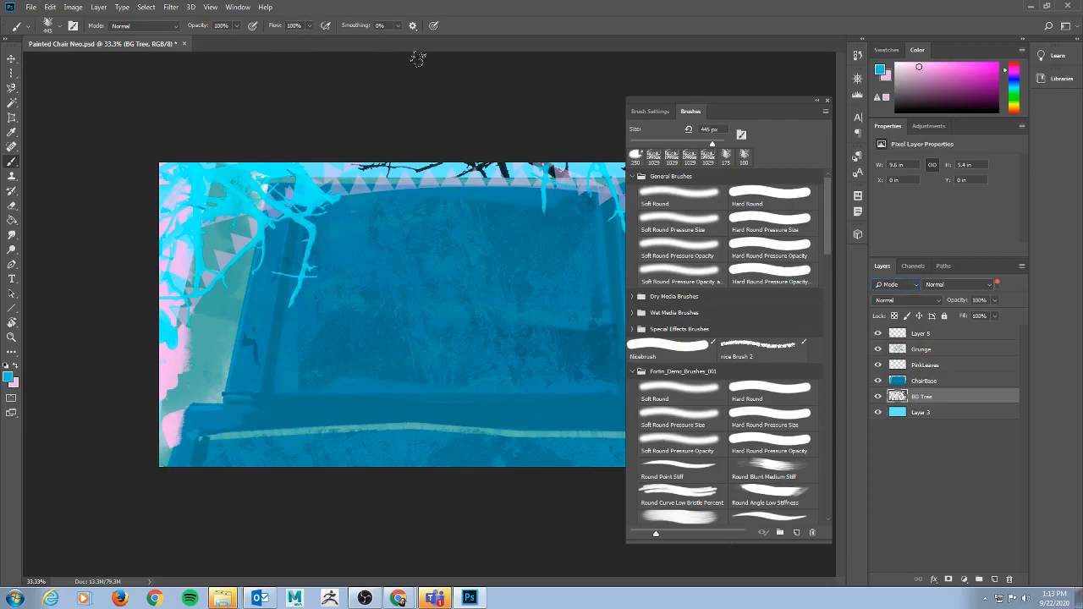
- Activate the Move tool
key("alt+Tab")
key("alt+Tab")
left_click(622, 156)
left_click(11, 61)
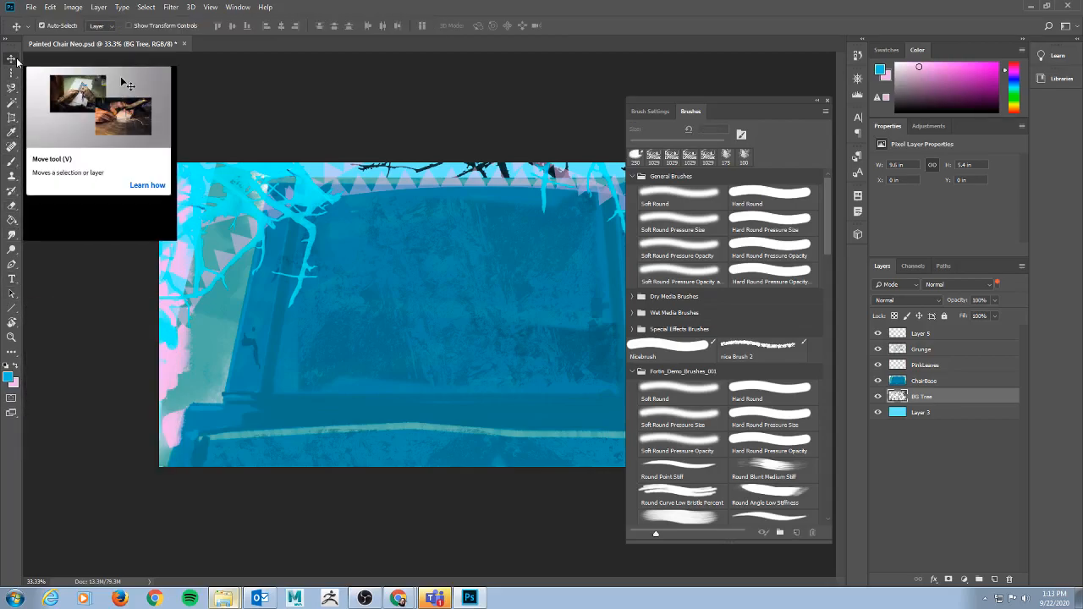
- Switch to Chrome to read the slide about the Layers window, and return to Photoshop
key("alt+Tab")
key("alt+Tab")
key("alt+Tab")
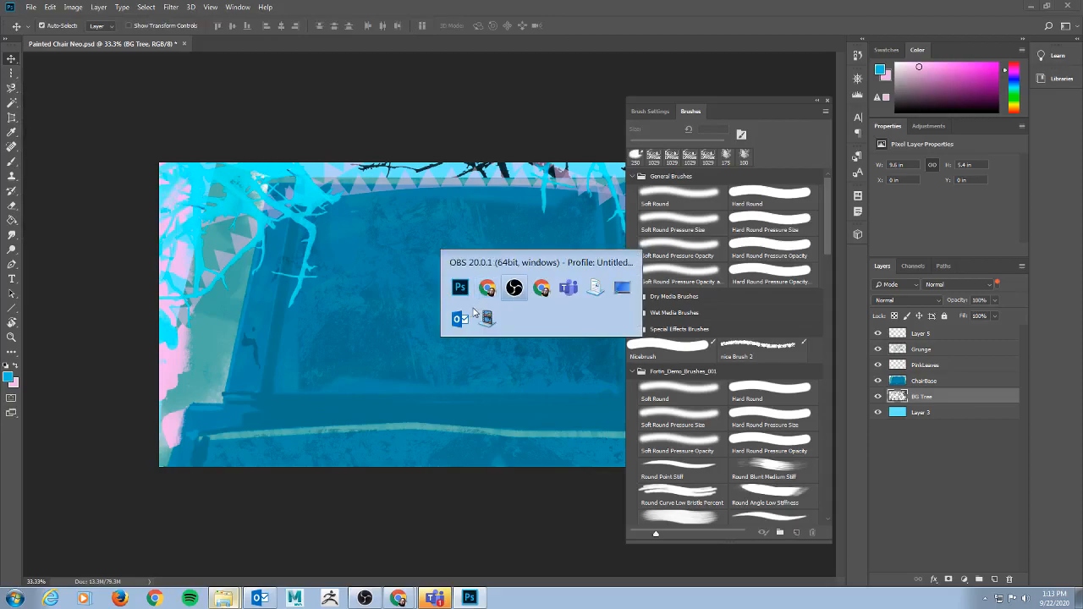
key("alt+Tab")
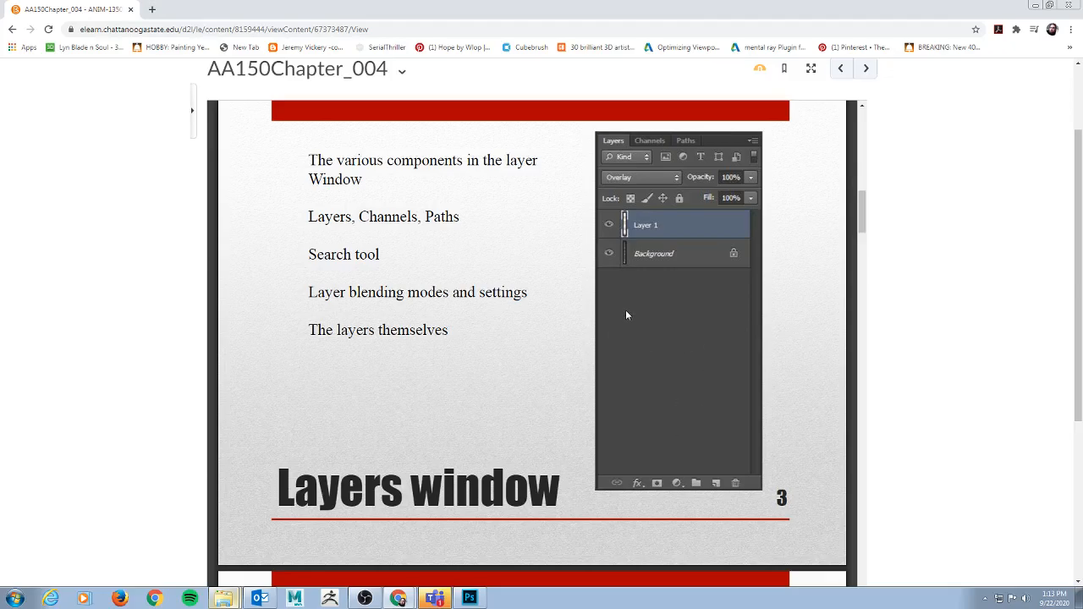
key("alt+Tab")
key("alt+Tab")
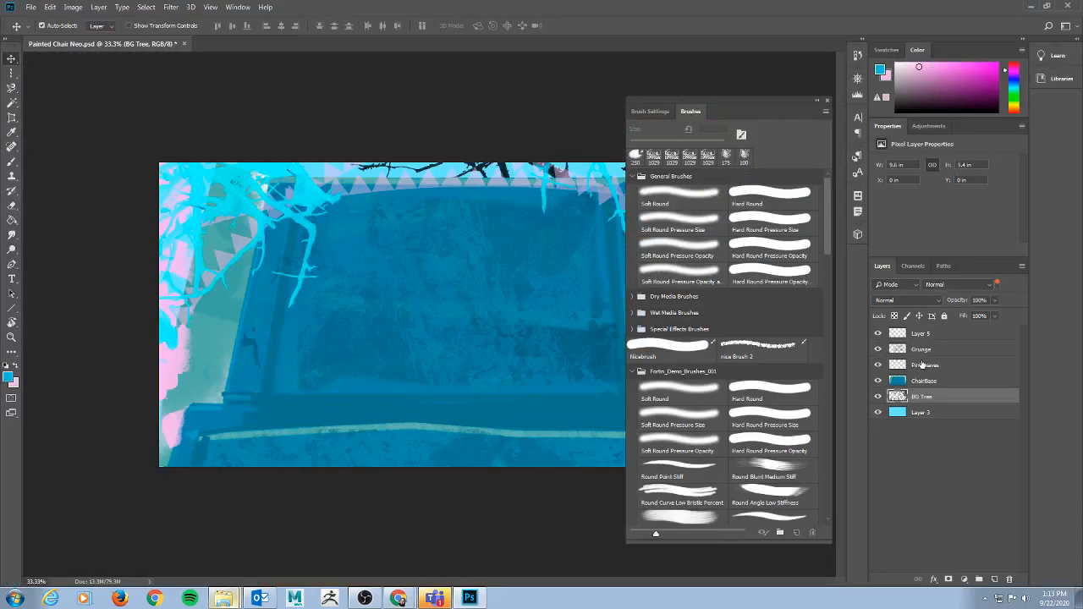
- Hide and show the PinkLeaves layer to check its contents, and set its blending mode to Multiply
left_click(924, 365)
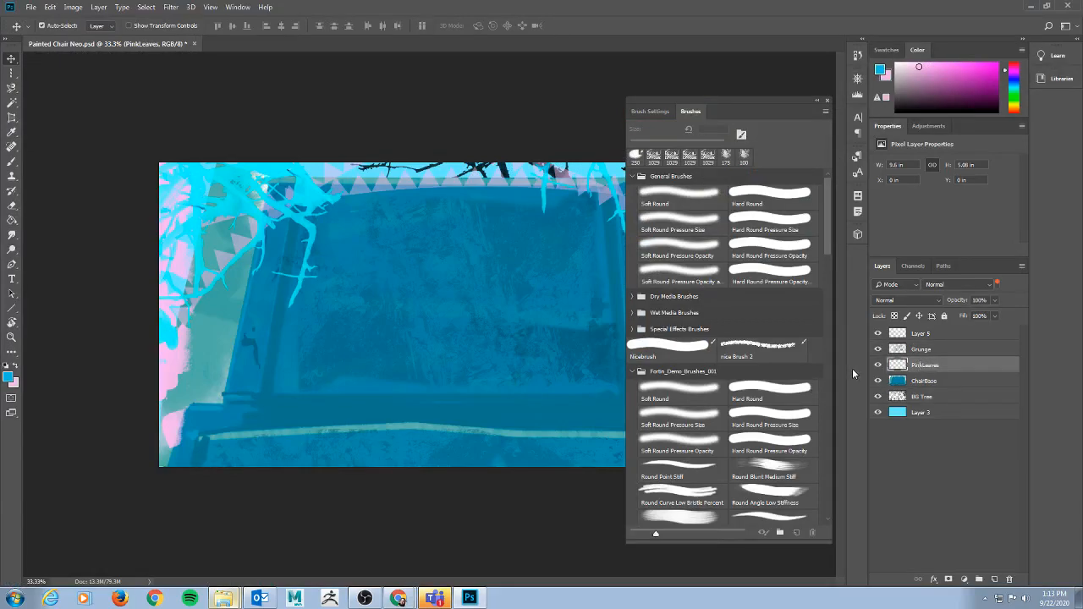
left_click(877, 364)
left_click(878, 364)
left_click(952, 285)
left_click(940, 292)
left_click(937, 299)
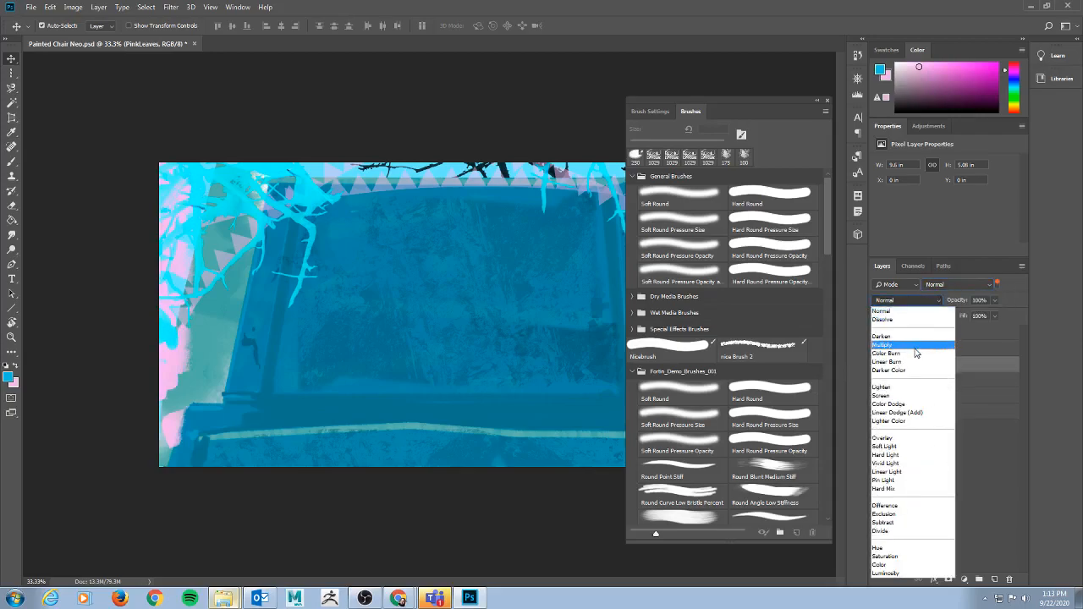
left_click(915, 347)
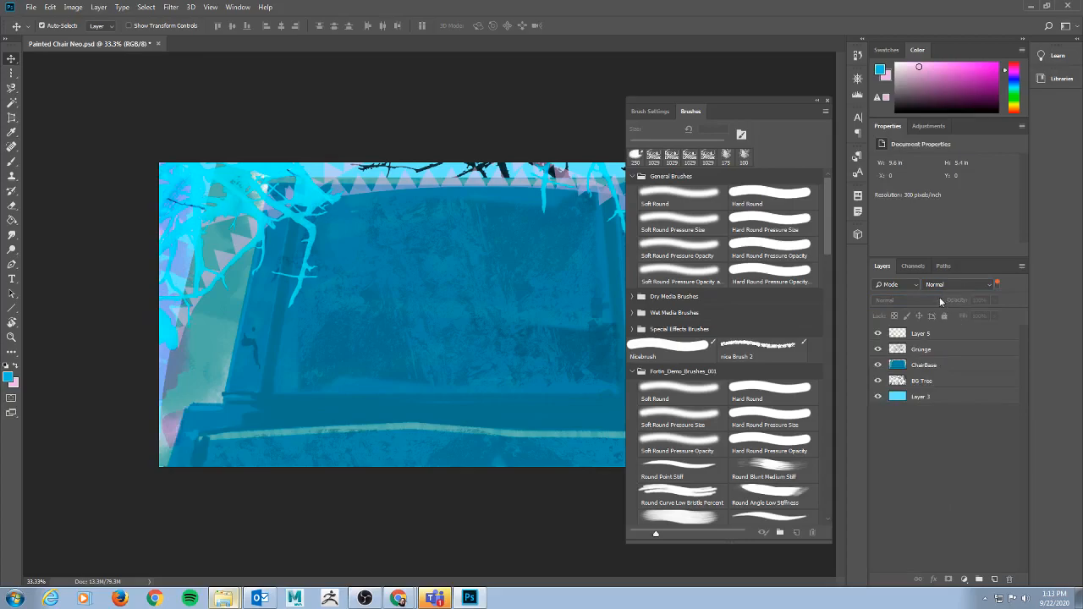
- Filter the layer list by Kind and select the PinkLeaves layer
left_click(895, 285)
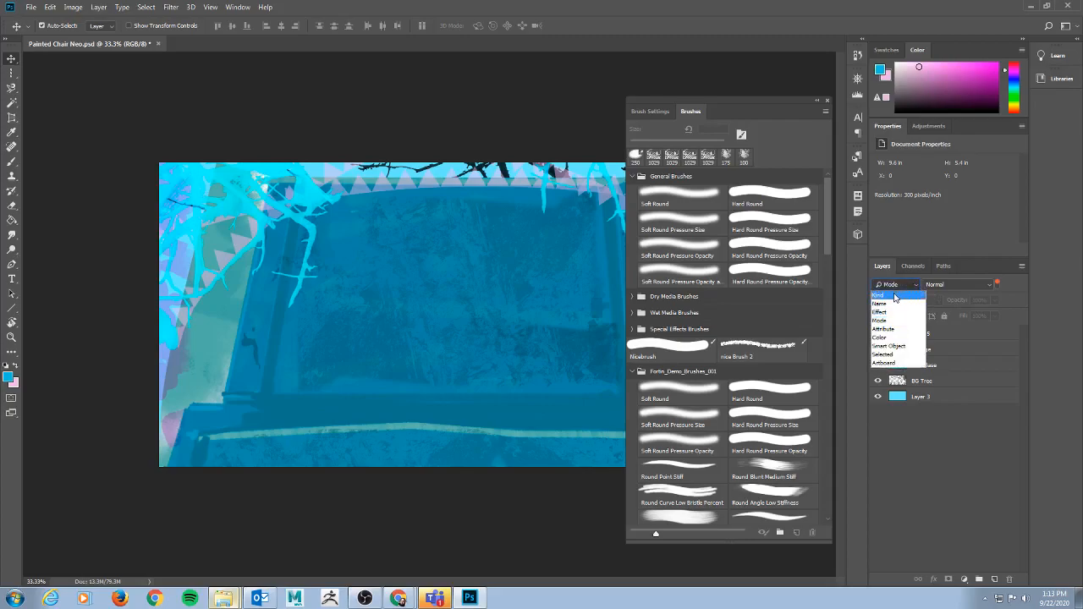
left_click(895, 296)
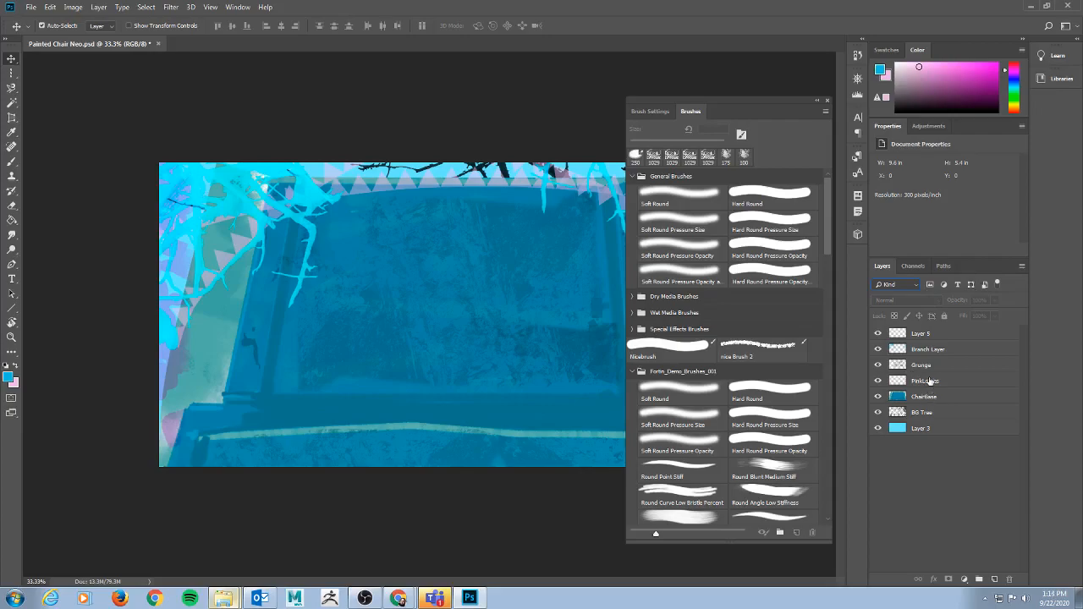
left_click(922, 380)
- Preview darkening and lightening blending modes on PinkLeaves, stepping through Color Burn, Linear Burn, Lighten and Color Dodge
left_click(912, 299)
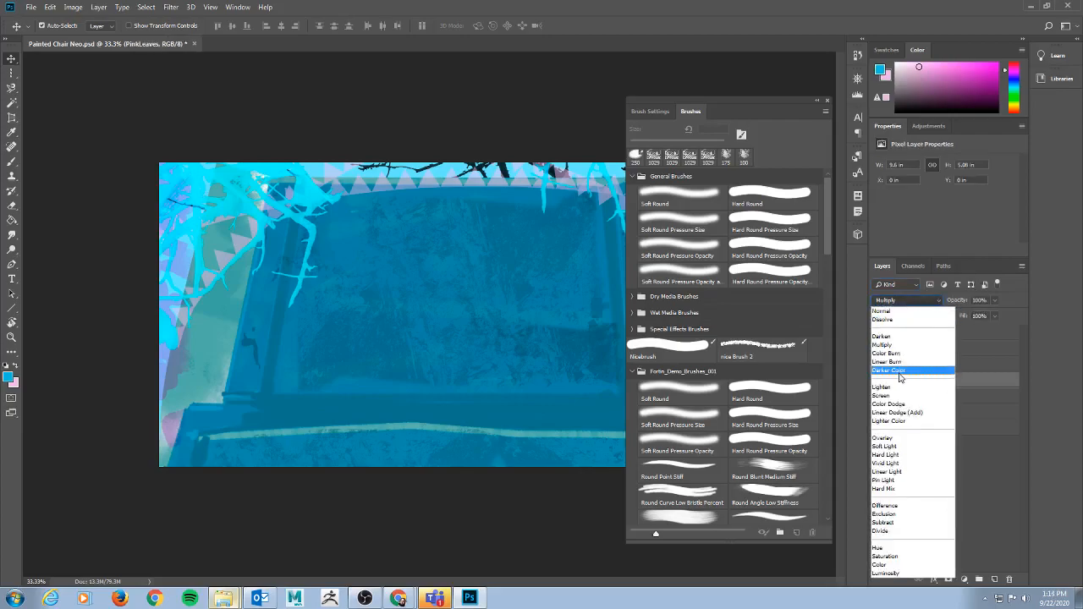
left_click(896, 353)
key("Down")
key("Down")
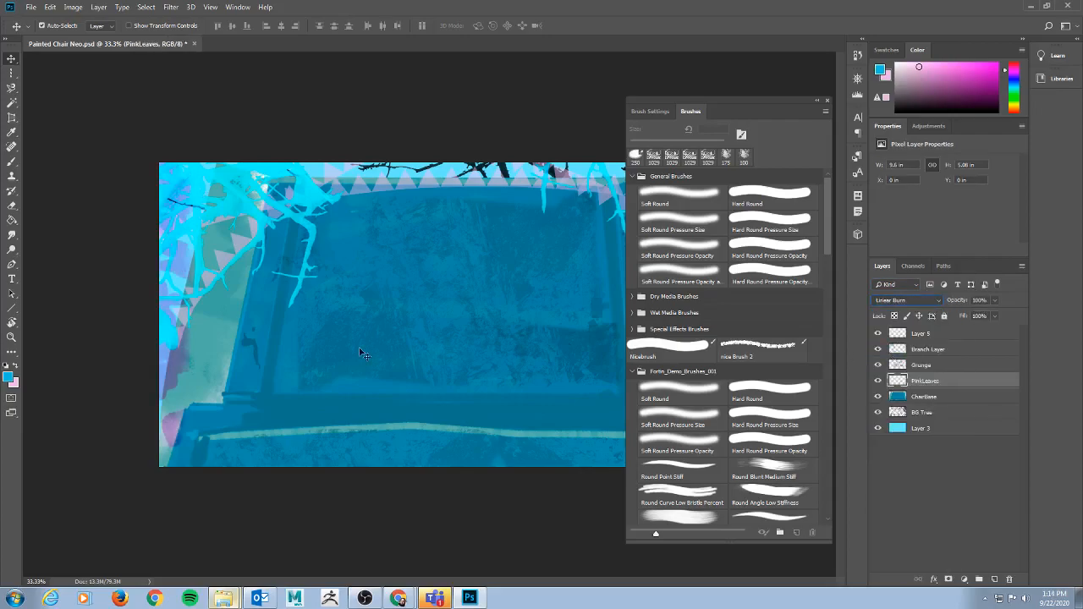
key("Down")
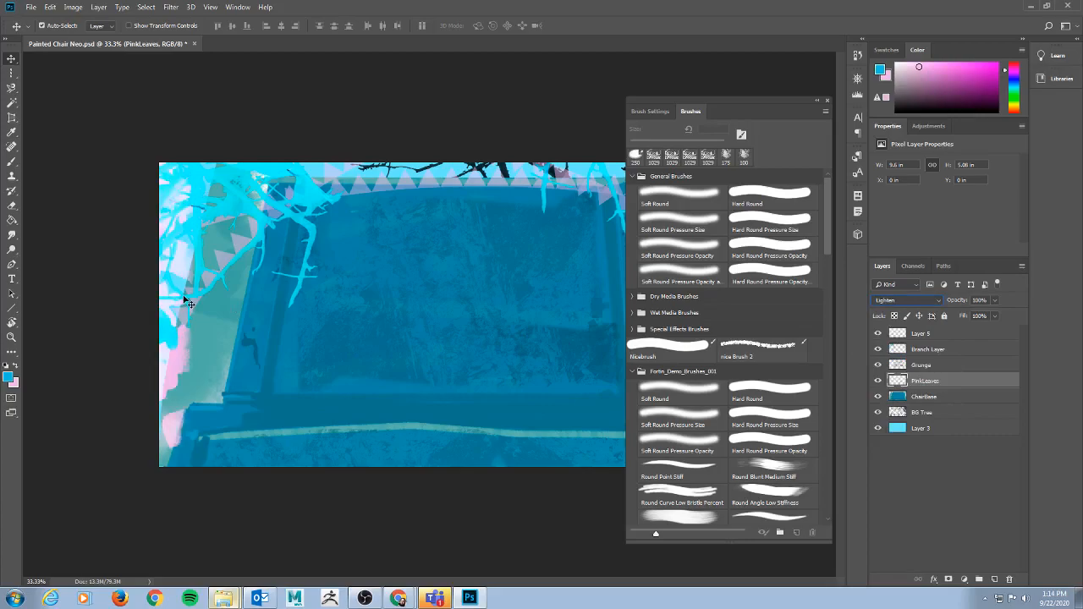
key("Down")
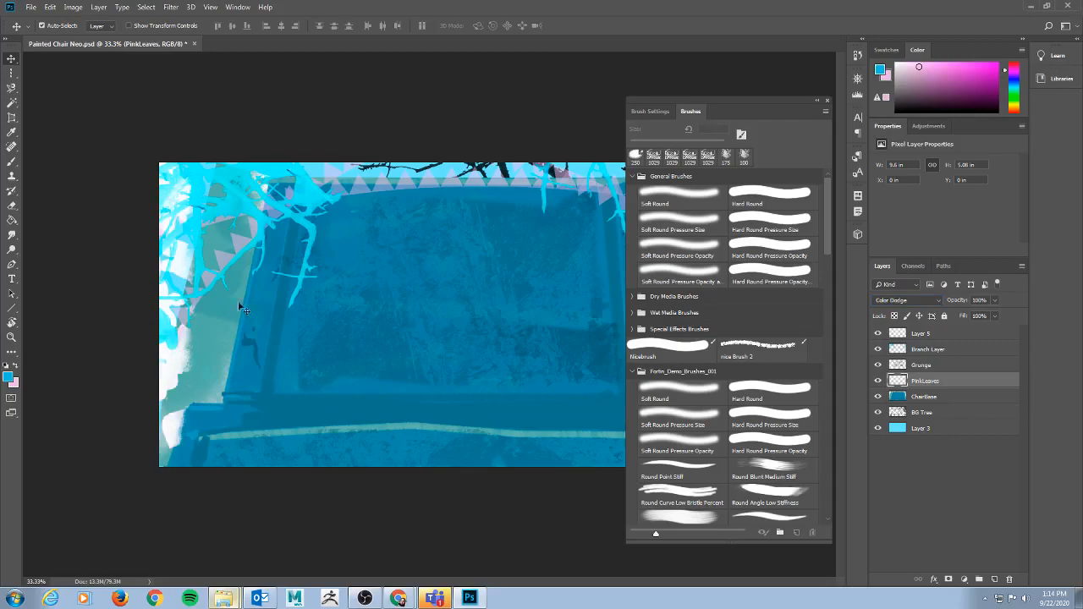
- Preview further blending modes on PinkLeaves, stepping through Hard Light, Difference and Hue
left_click(937, 299)
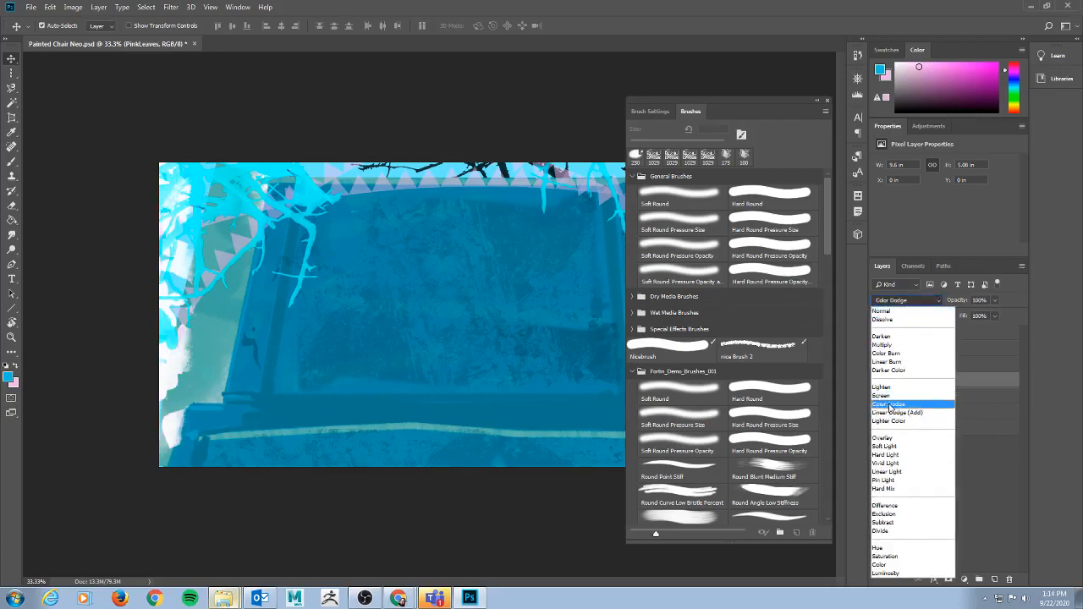
left_click(900, 442)
key("Down")
key("Down")
key("Down")
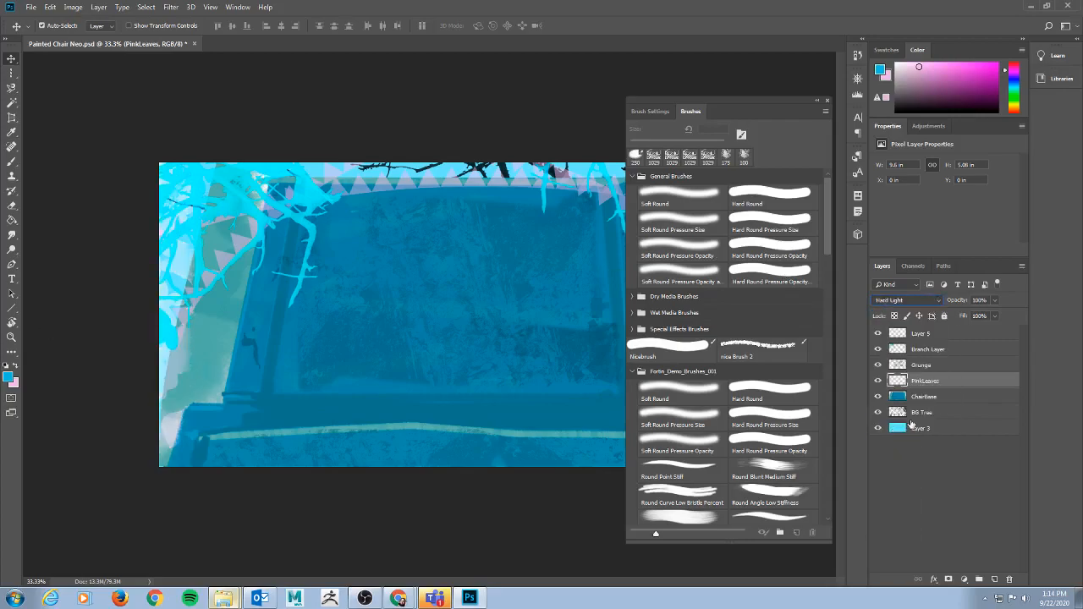
key("Down")
key("Down")
key("Down")
key("Down")
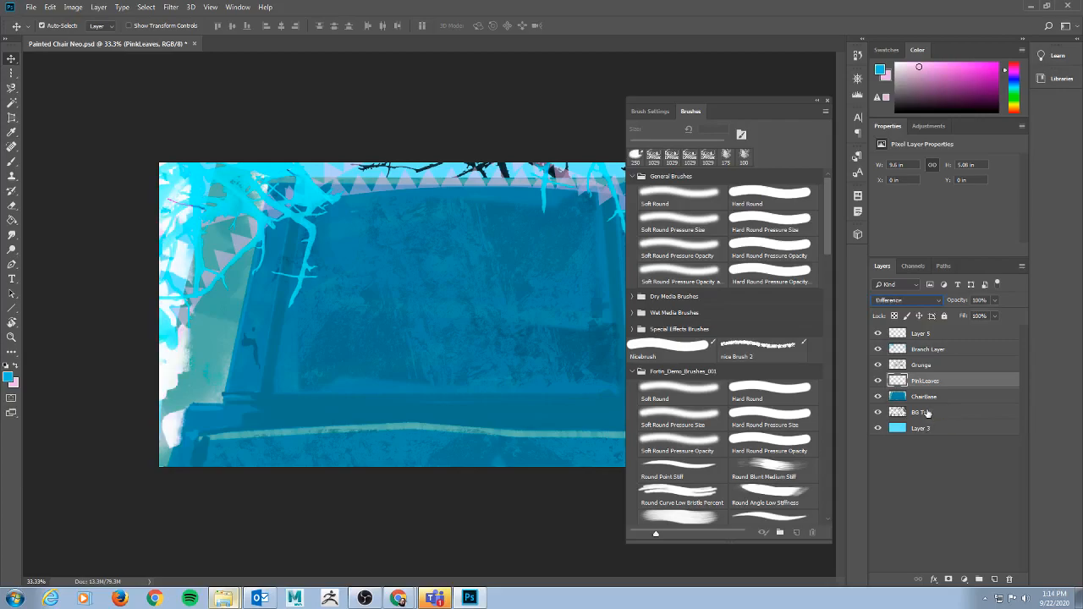
key("Down")
key("Down")
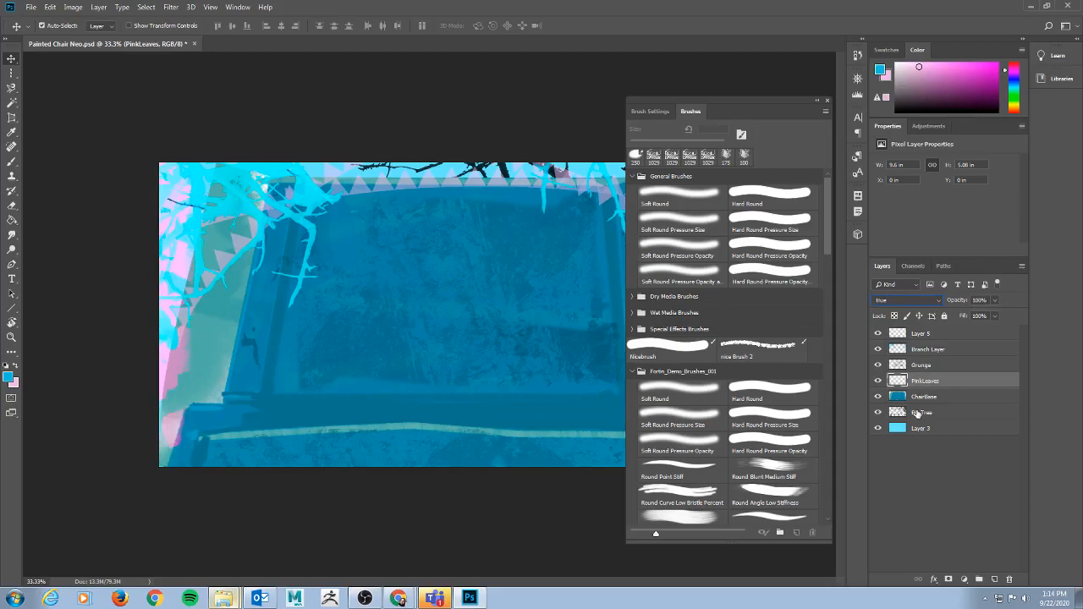
- Set the PinkLeaves blending mode to Normal and close the floating Brushes panel
left_click(939, 303)
left_click(922, 308)
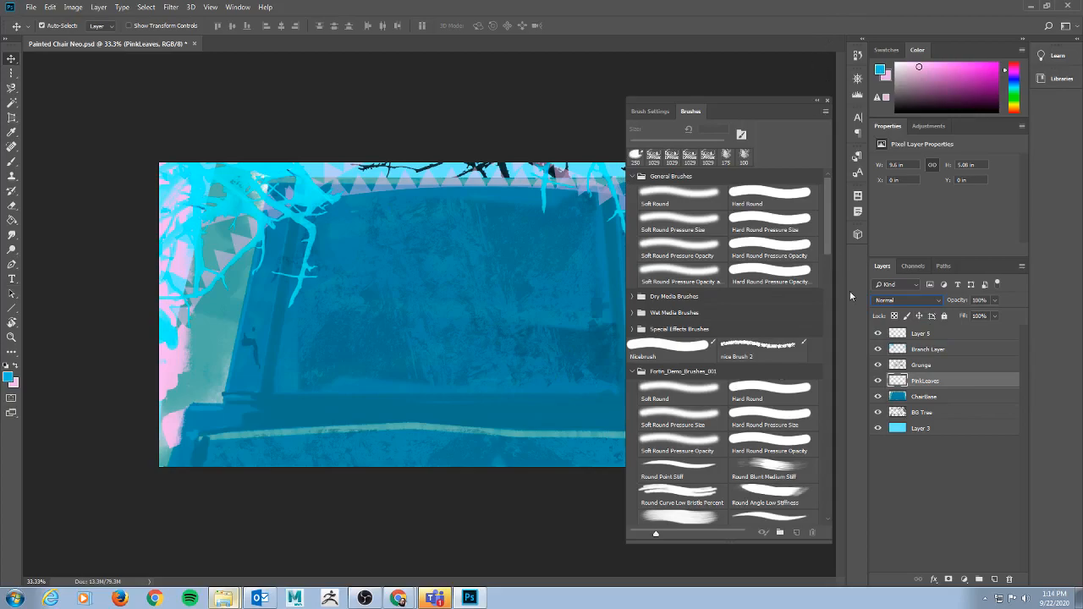
left_click(828, 100)
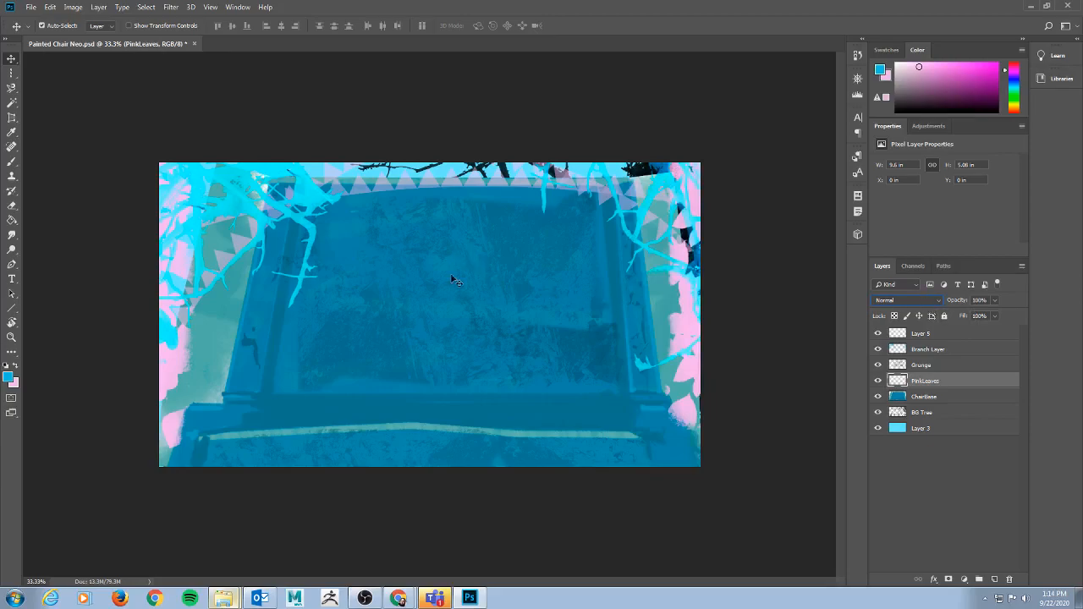
- Switch to Chrome to read the slide about the background layer, and return to Photoshop
key("alt+Tab")
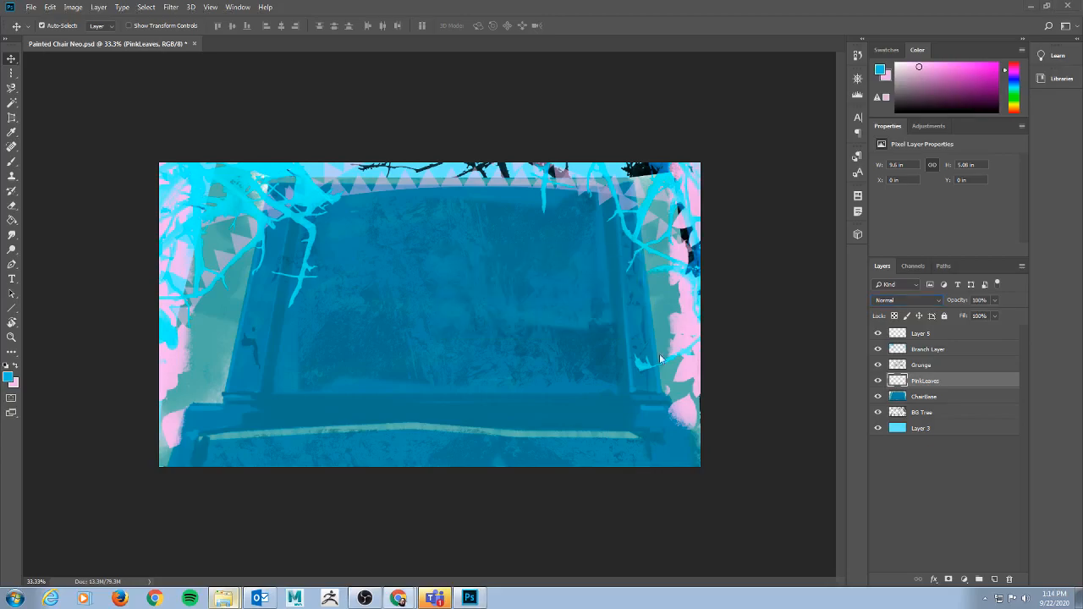
key("alt+Tab")
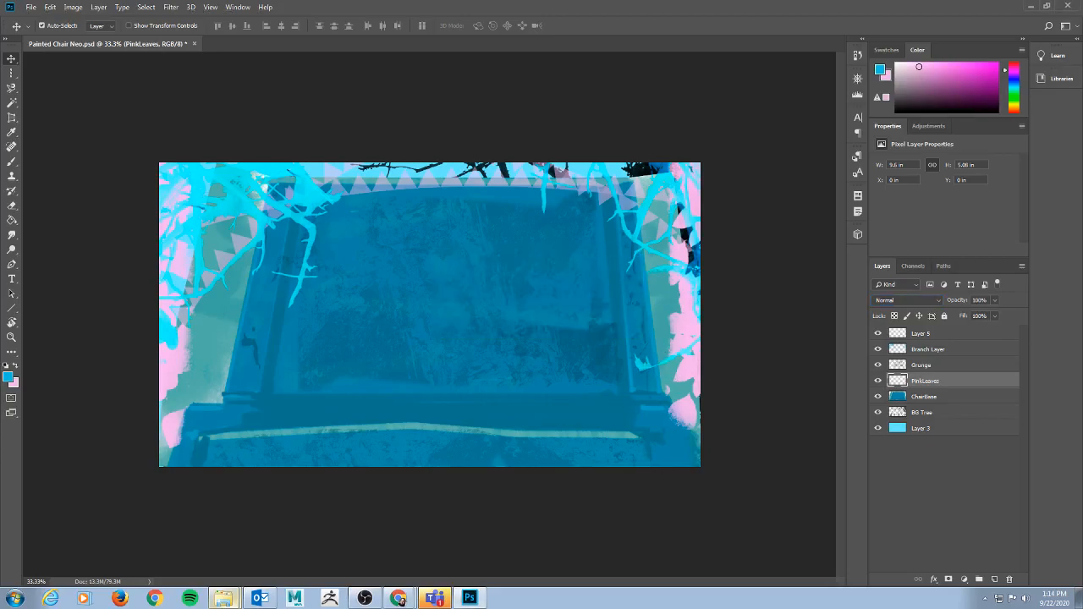
key("alt+Tab")
key("alt+Tab")
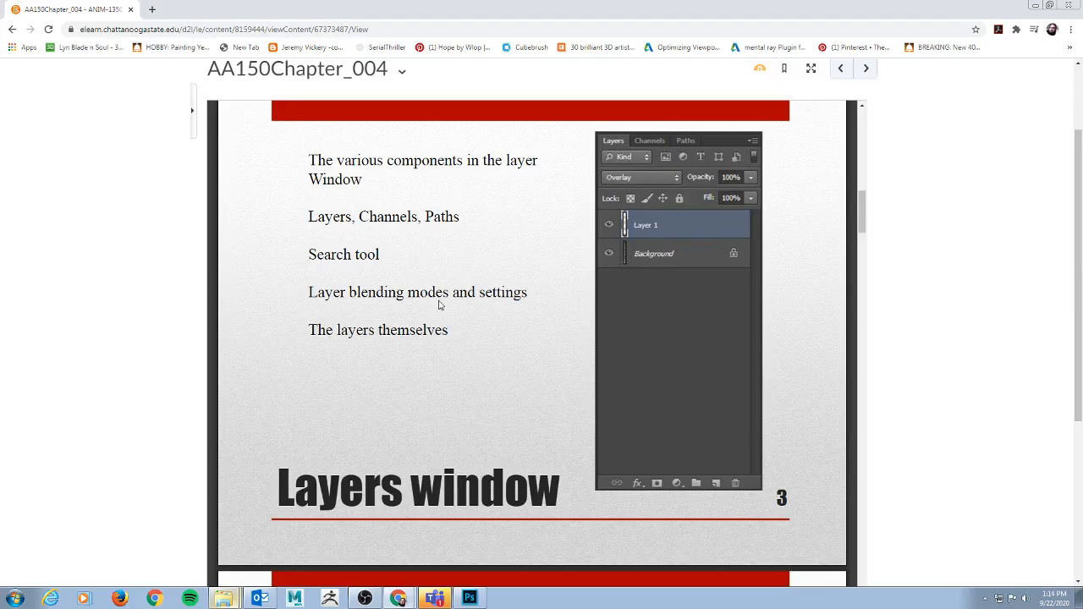
scroll(747, 333, "down", 5)
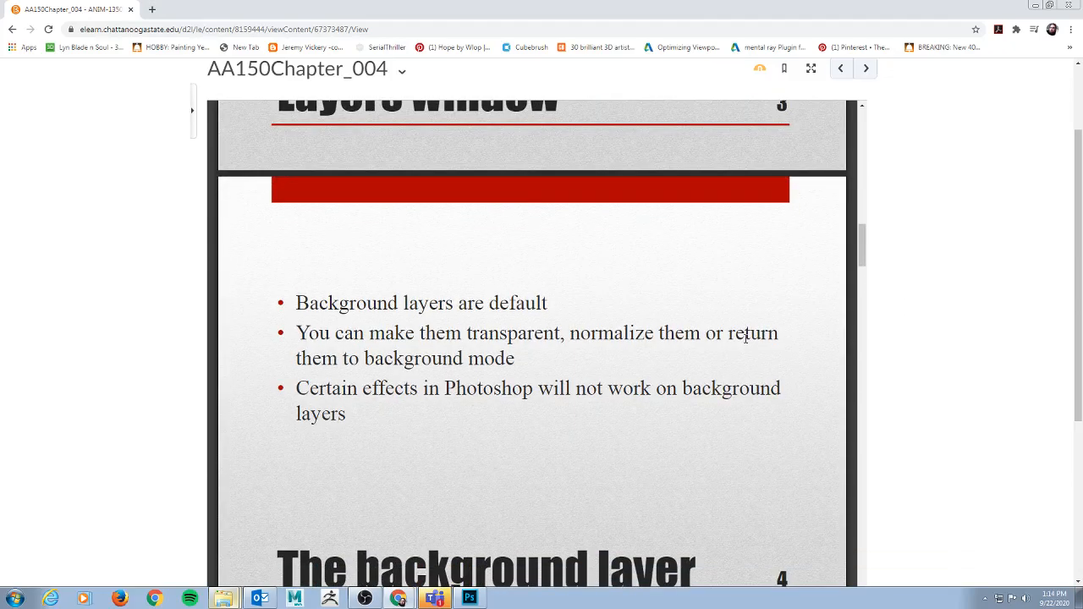
key("alt+Tab")
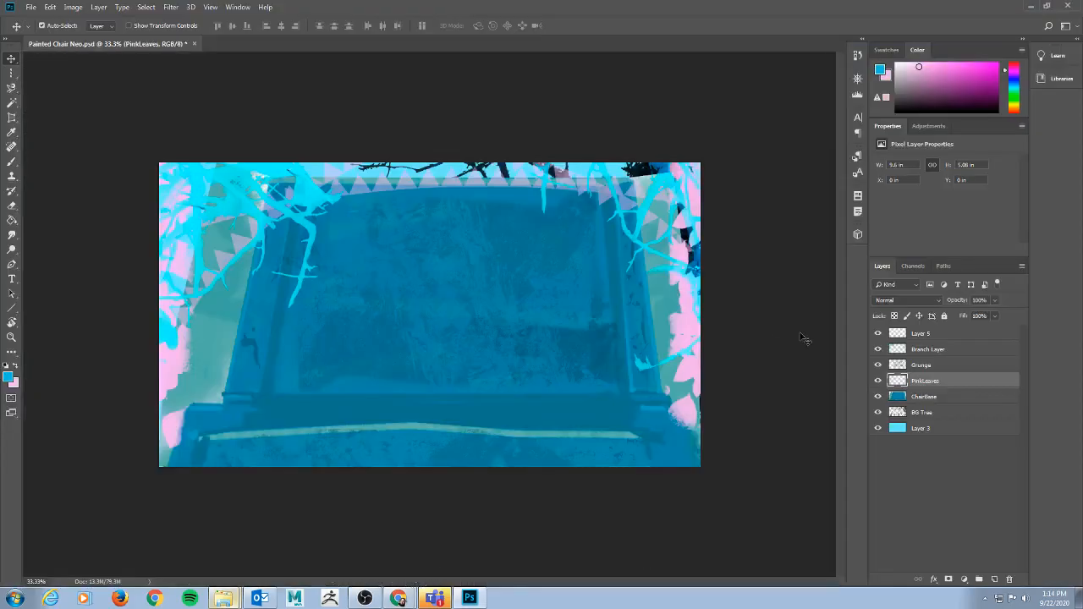
key("alt+Tab")
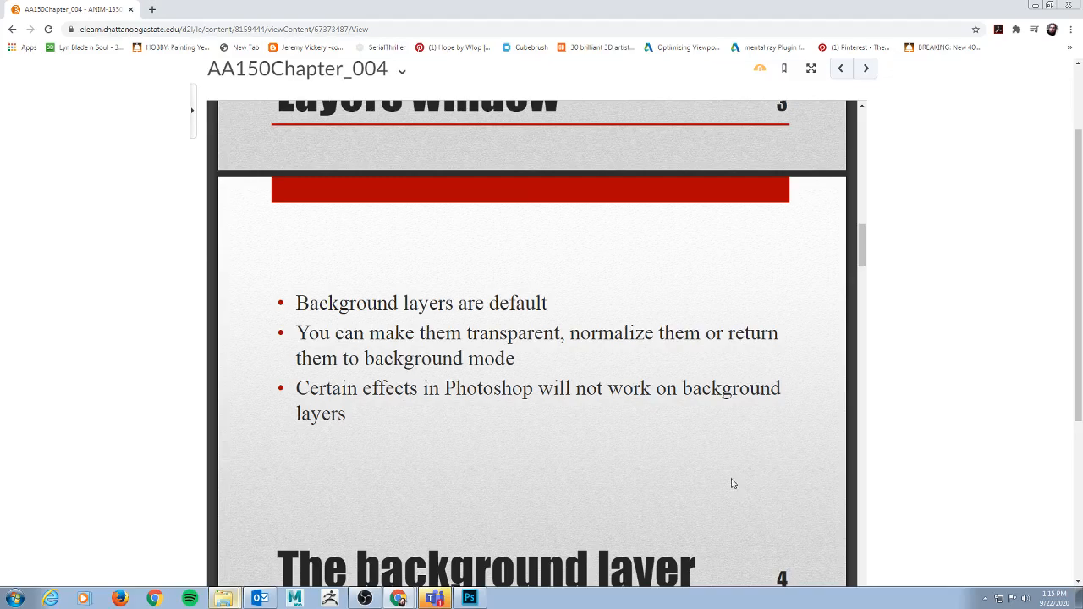
scroll(727, 480, "down", 1)
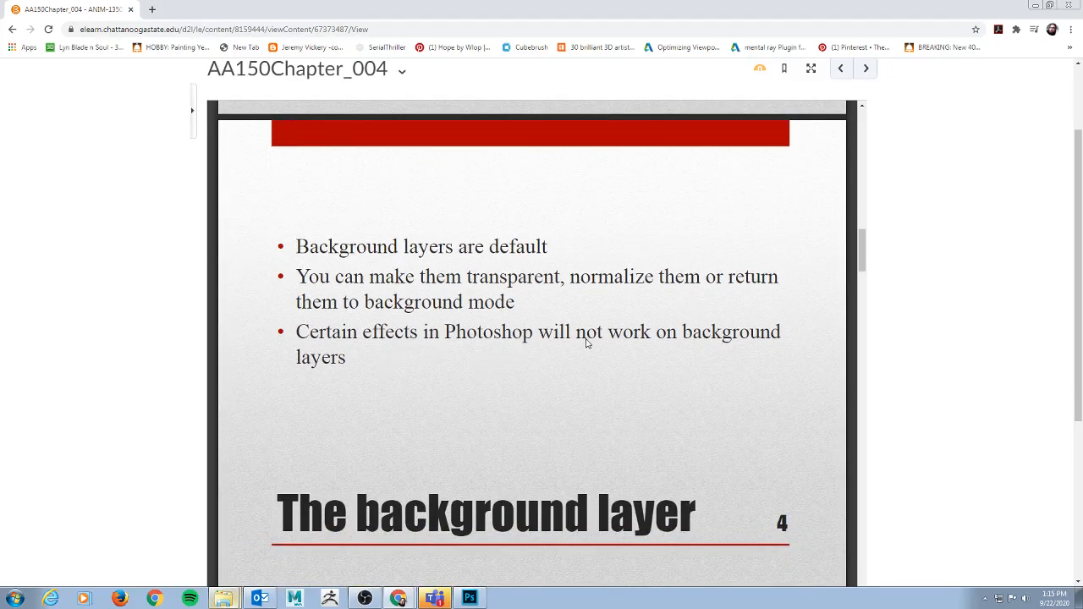
key("alt+Tab")
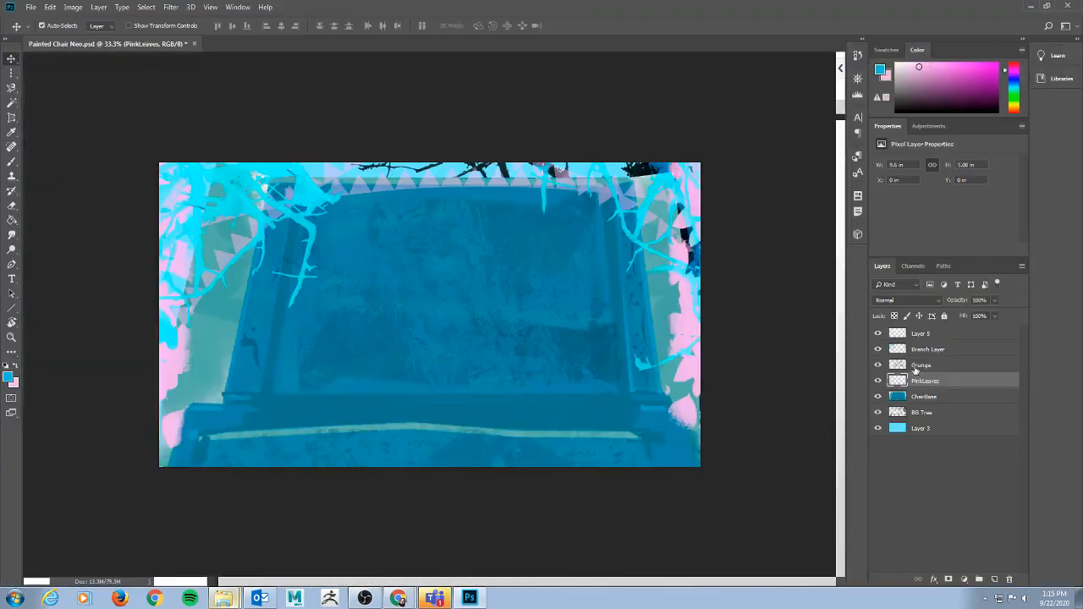
- Select Layer 3 and examine the commands available for it, without applying any
left_click(937, 429)
right_click(938, 426)
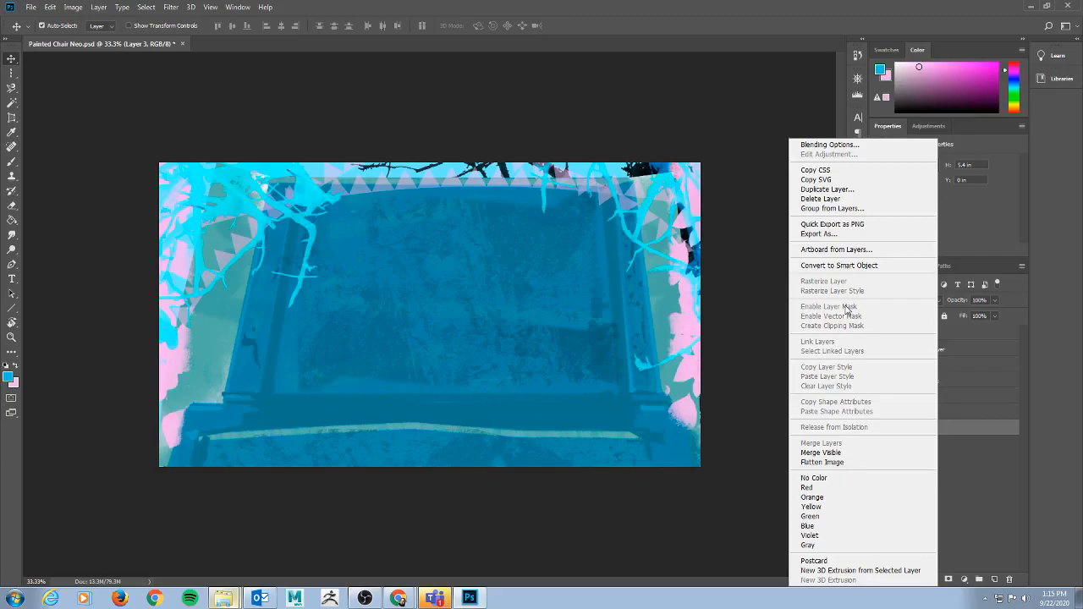
left_click(994, 537)
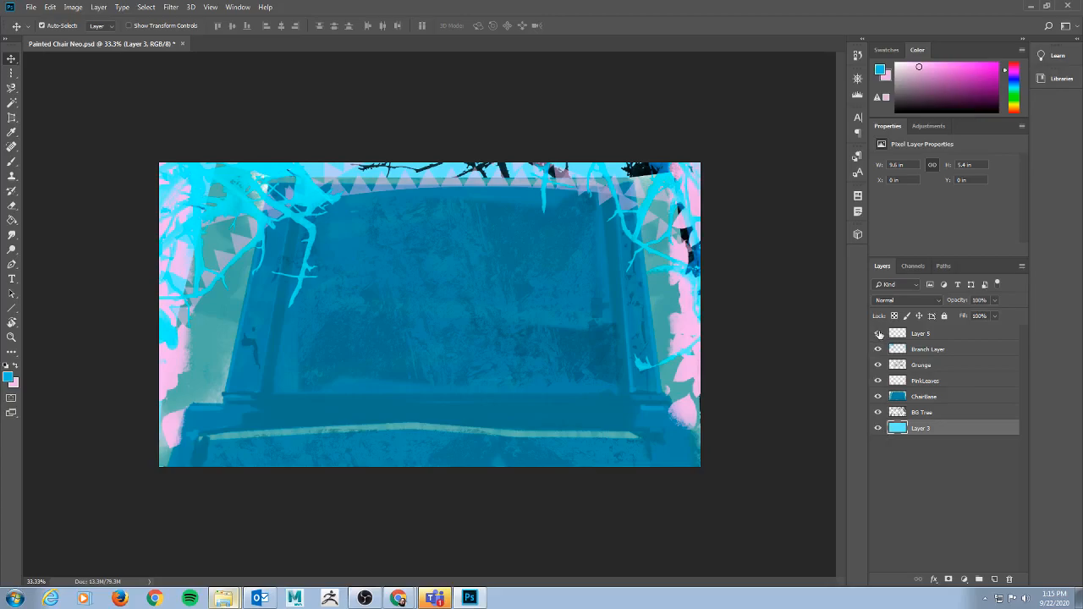
- Hide and show the layers above Layer 3, including Layer 5, PinkLeaves, ChairBase and BG Tree, to examine how they stack
left_click_drag(878, 335, 880, 428)
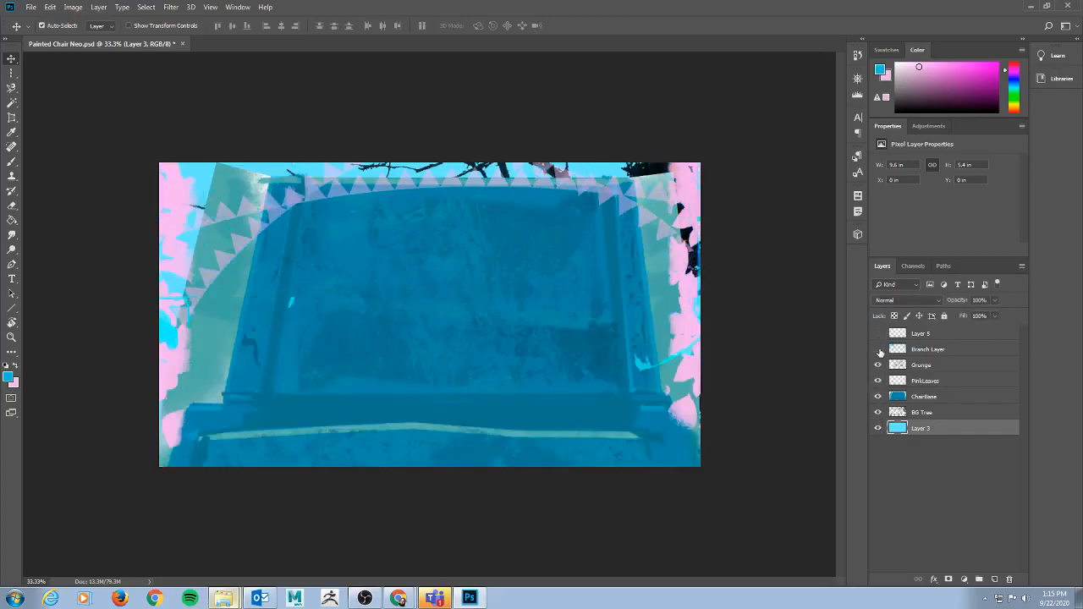
left_click(878, 412)
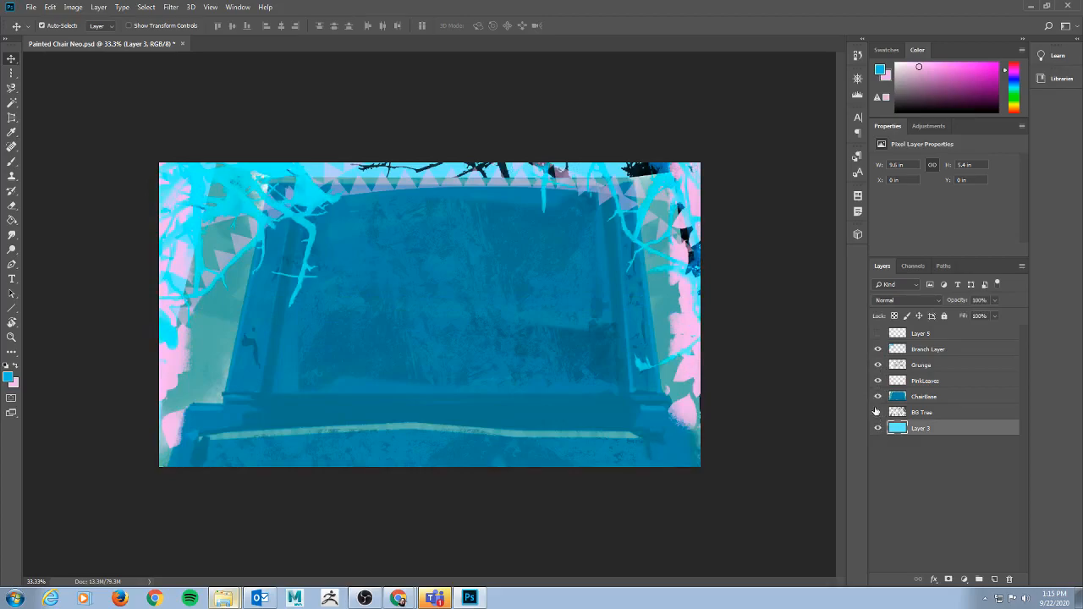
left_click_drag(878, 396, 877, 382)
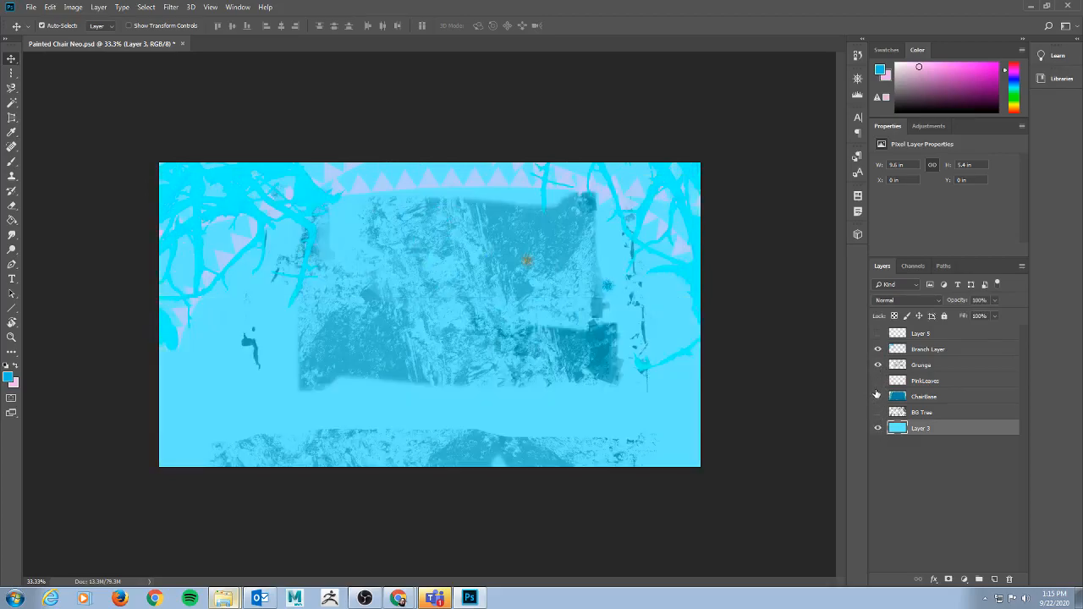
left_click_drag(878, 333, 877, 381)
left_click(877, 396)
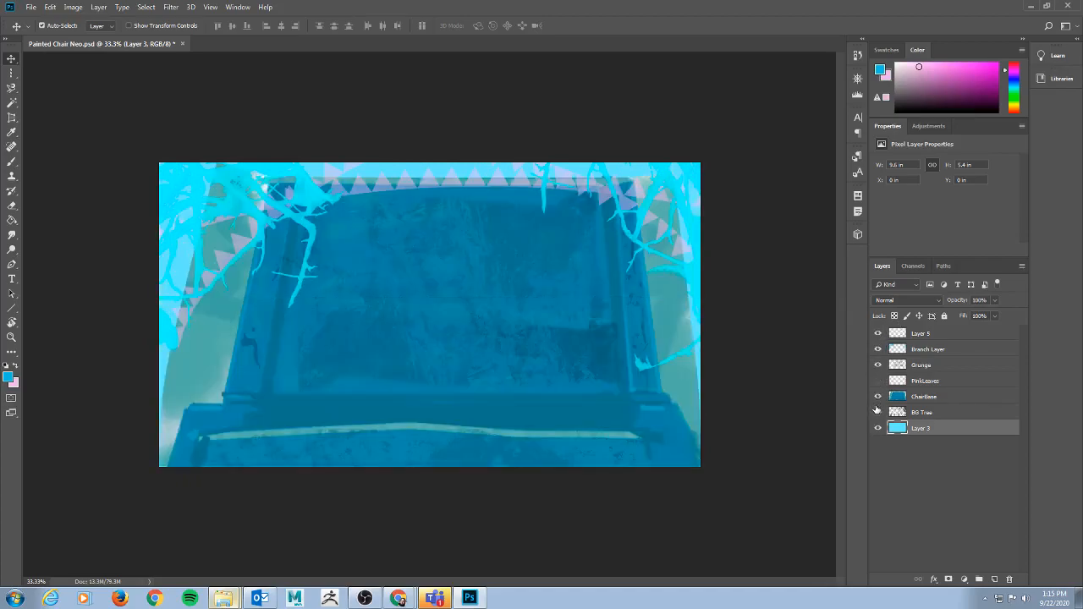
left_click(878, 412)
left_click(877, 382)
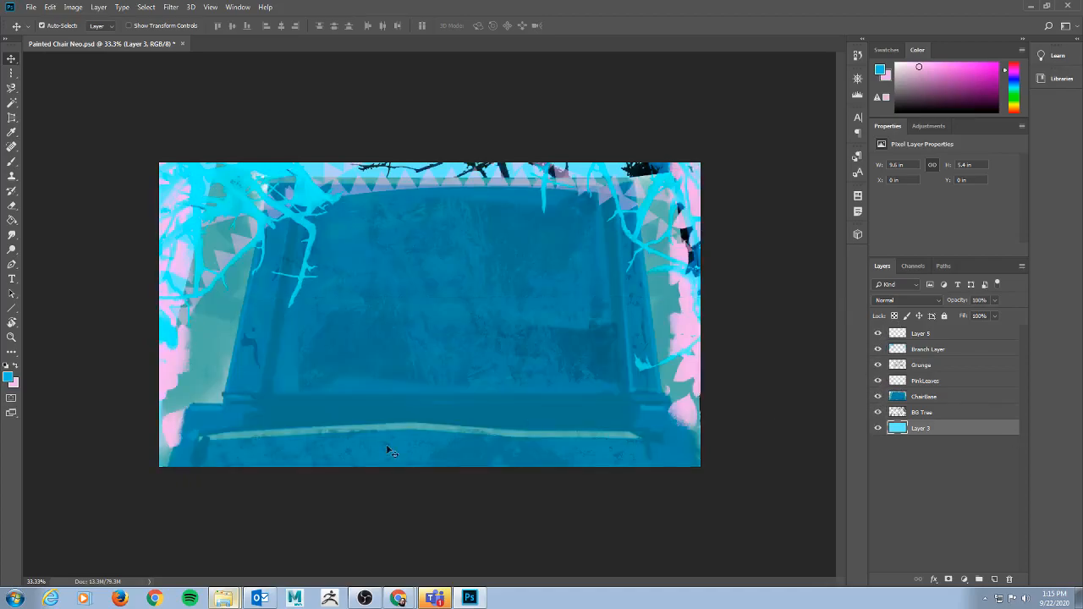
- Select Branch Layer, PinkLeaves and ChairBase in turn, leaving ChairBase as the active layer
left_click(901, 365)
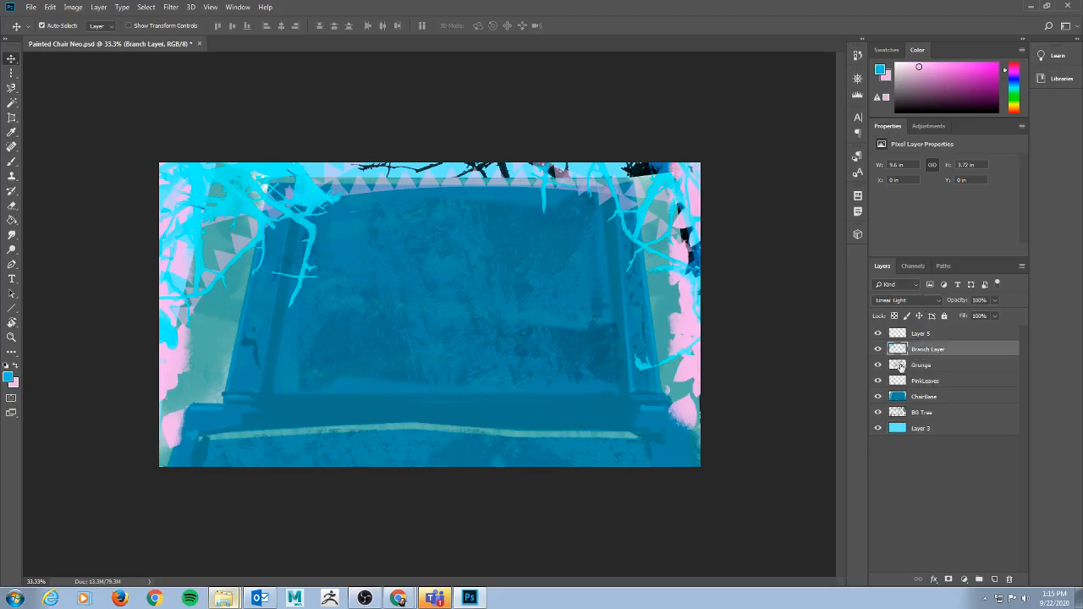
left_click(898, 383)
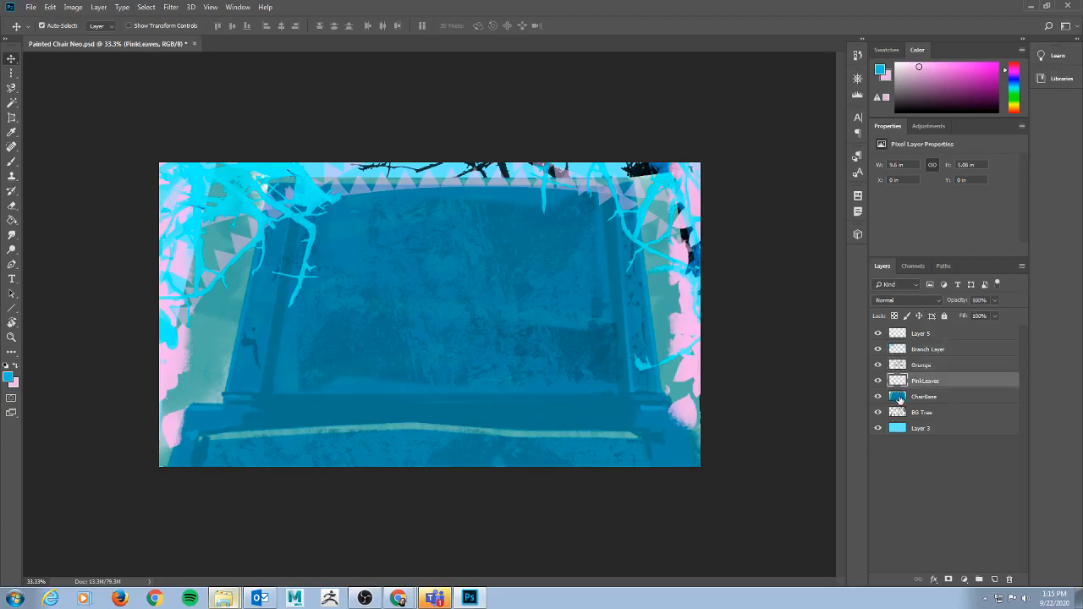
left_click(900, 397)
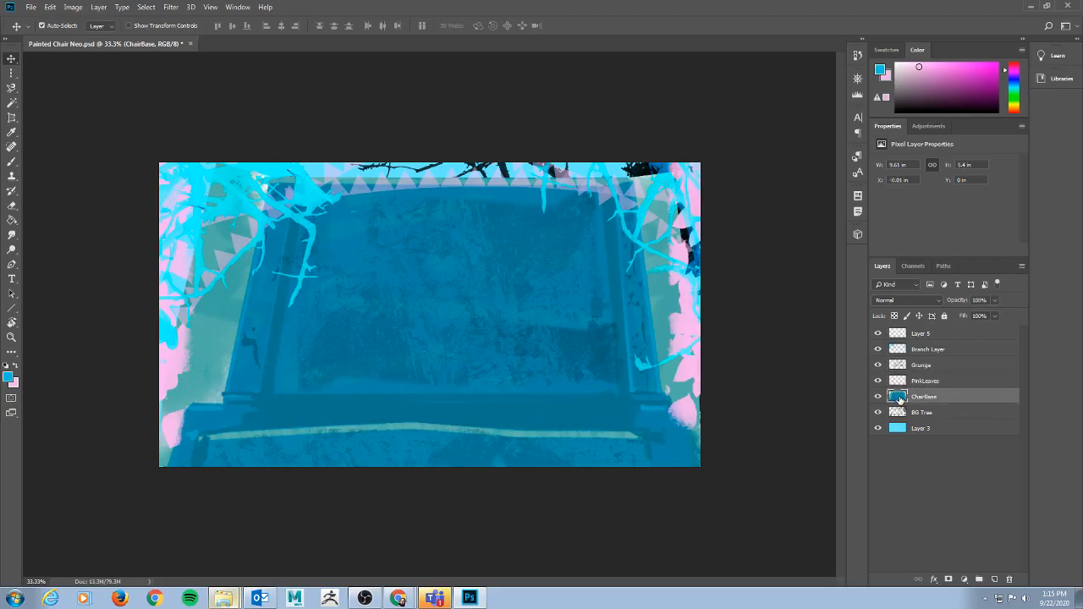
- Open the Layer Style dialog for ChairBase, cancel it, and reopen it to examine the blending options
double_click(960, 399)
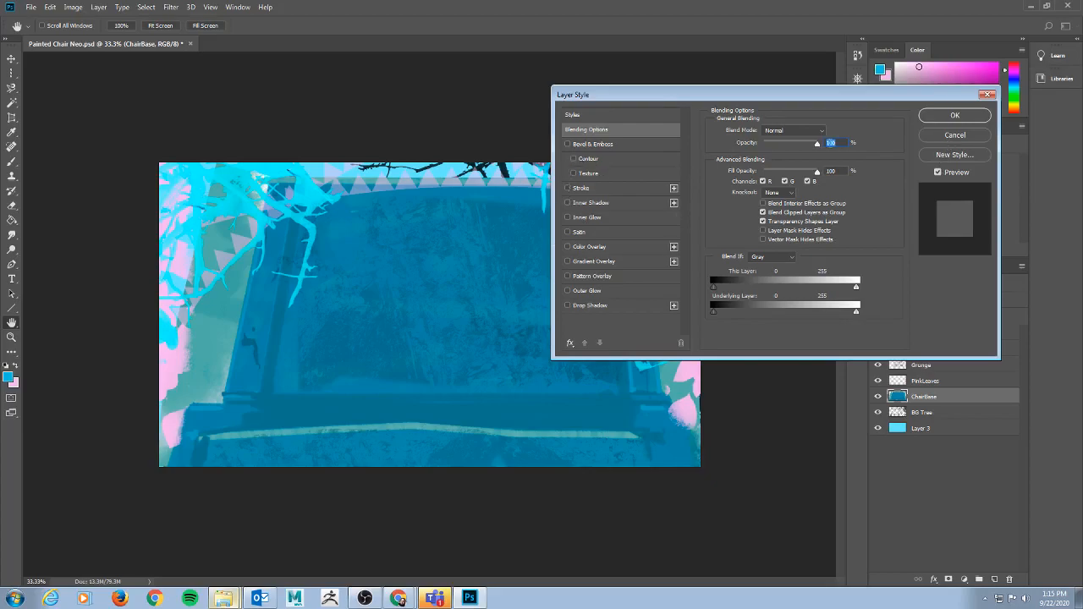
left_click(945, 134)
double_click(938, 395)
left_click(975, 400)
double_click(976, 400)
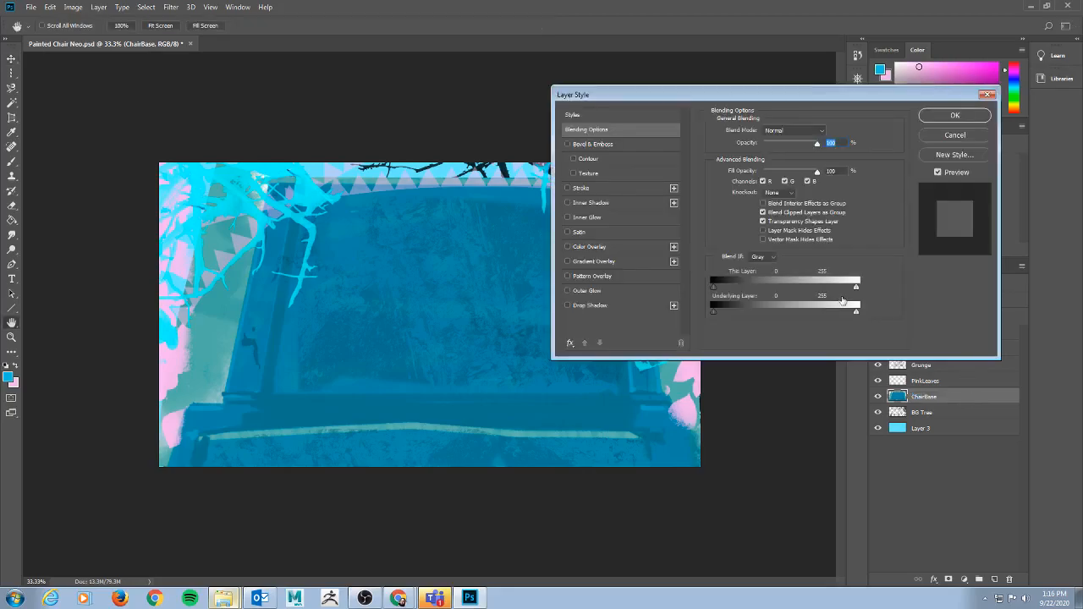
- Try a white outside Stroke effect on ChairBase with an enlarged size, and turn it off again
left_click(567, 188)
left_click(580, 189)
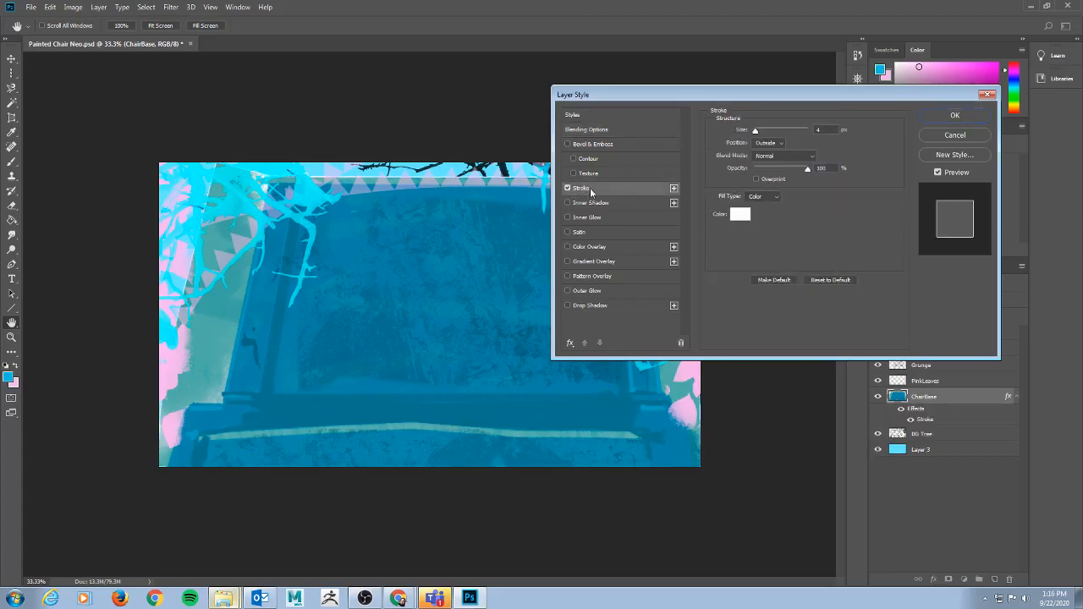
mouse_move(758, 133)
left_mouse_down()
mouse_move(776, 133)
mouse_move(767, 131)
left_mouse_up()
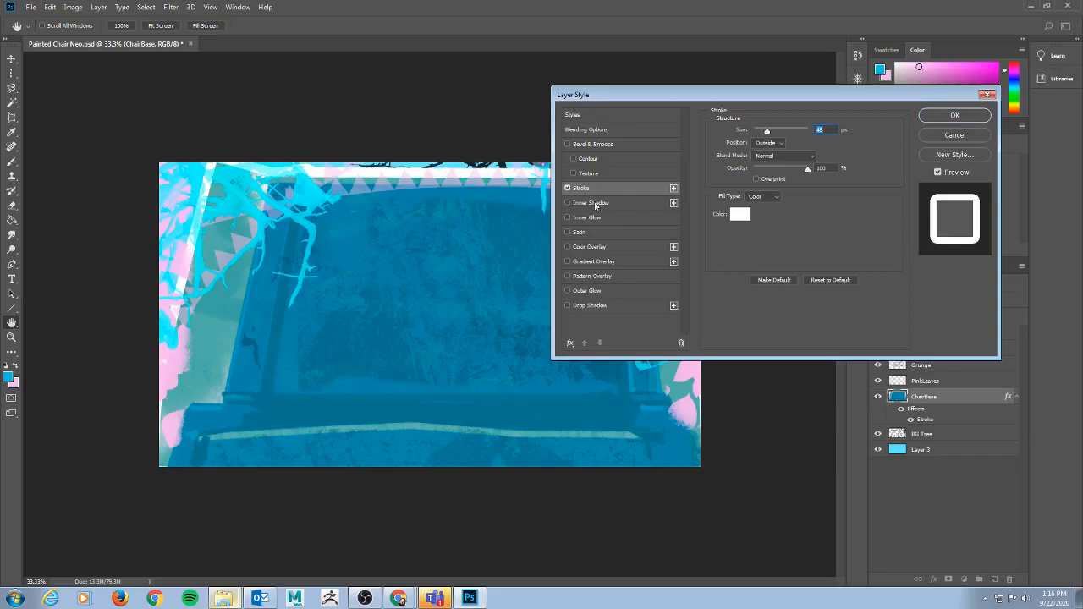
left_click(566, 188)
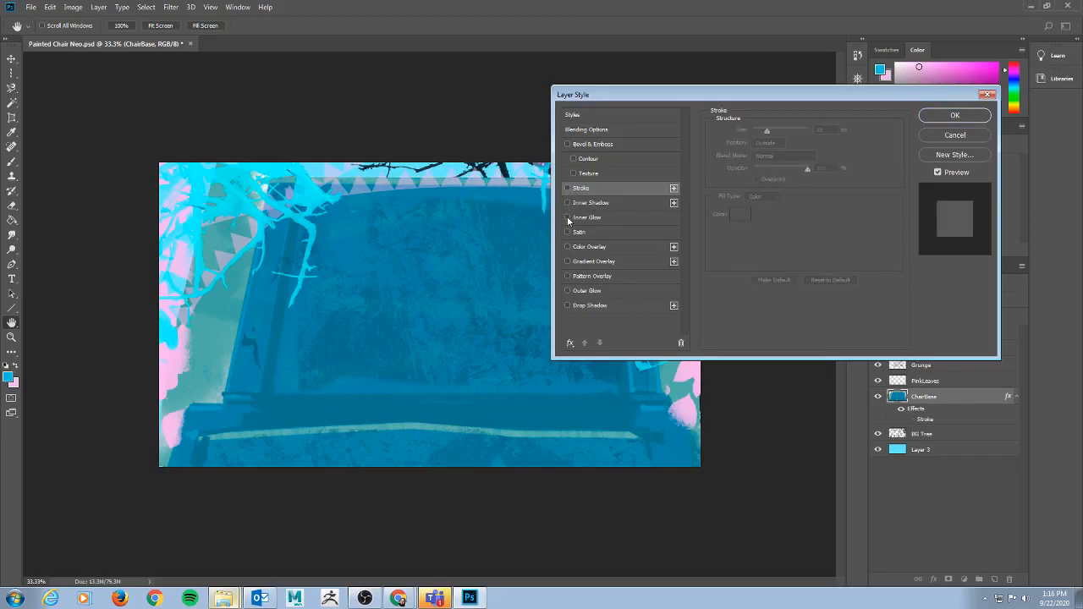
- Try a centre-sourced Inner Glow on ChairBase with a 120 px size and varied opacity, and cancel the layer style changes
left_click(567, 218)
left_click(612, 222)
left_click_drag(772, 143, 808, 143)
left_click_drag(754, 229, 782, 239)
left_click(753, 214)
left_click_drag(807, 143, 785, 145)
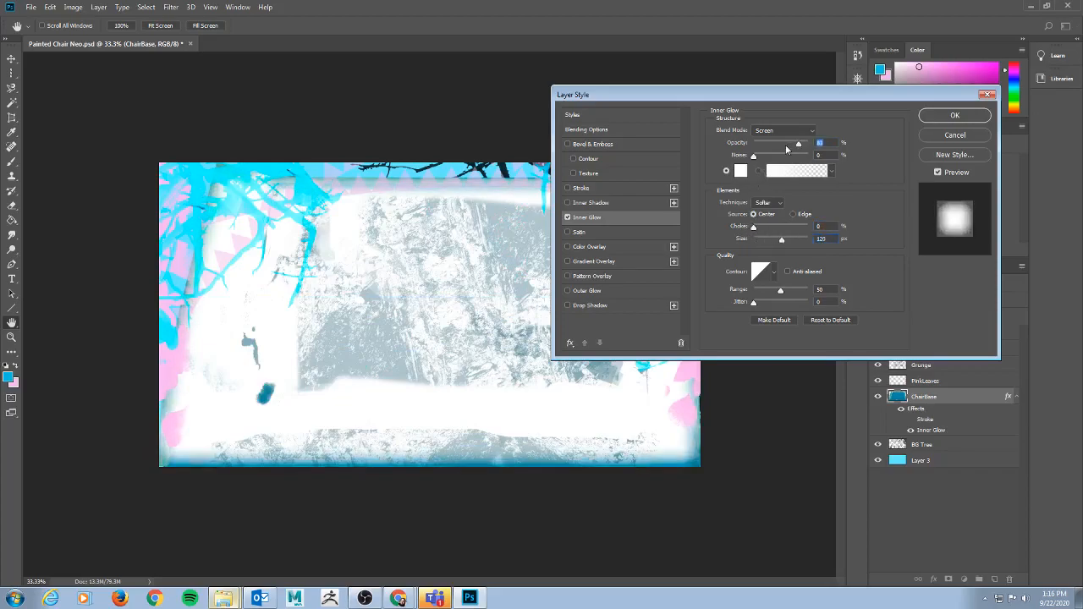
left_click(954, 134)
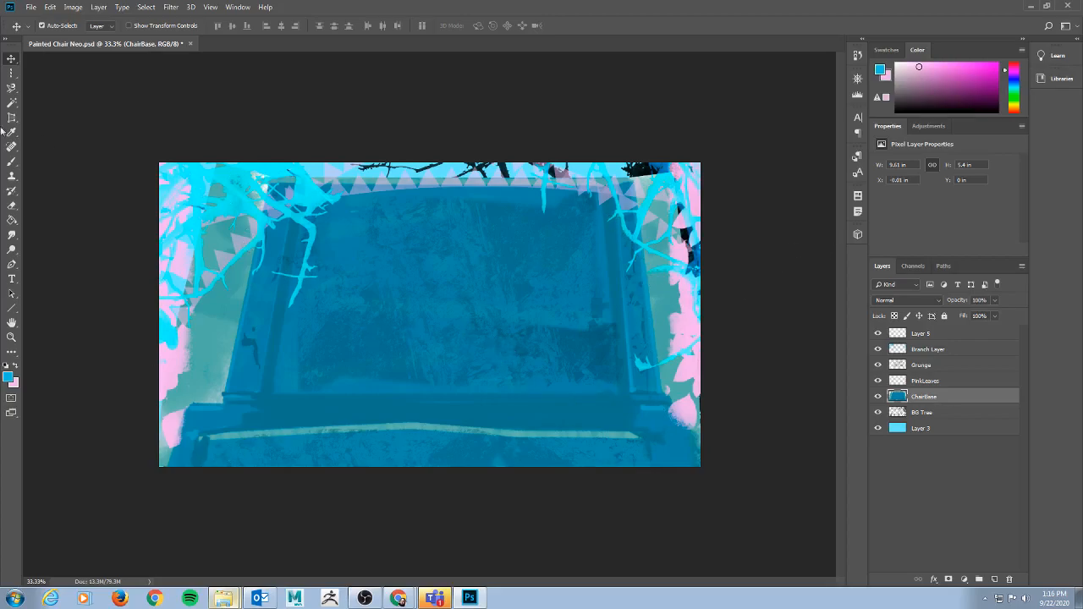
- Switch to the lecture slides in Chrome and read the "Some layer possibilities" slide
key("alt+Tab")
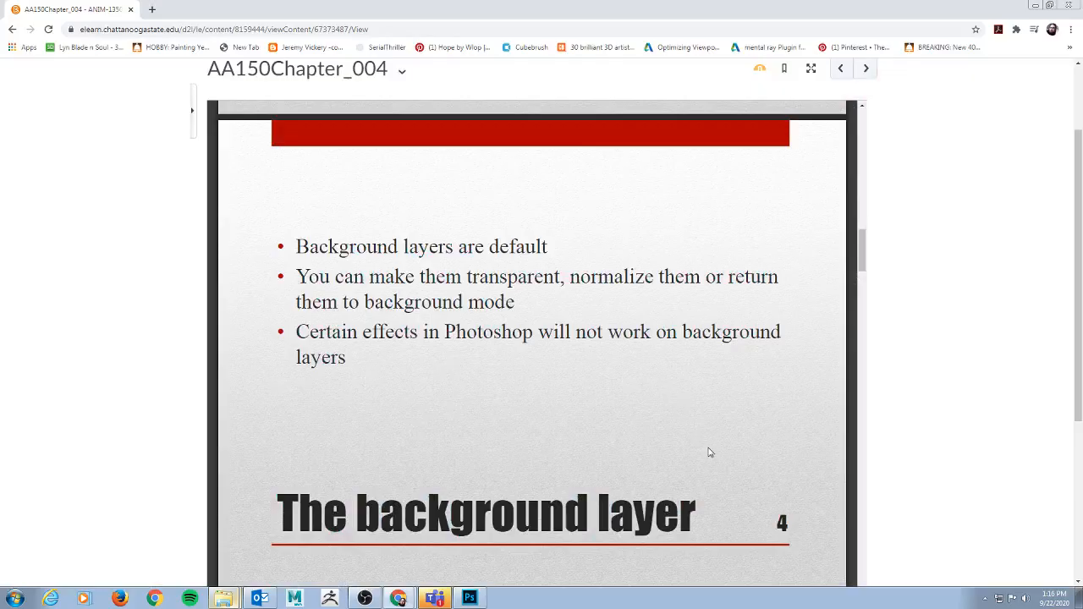
scroll(709, 453, "down", 6)
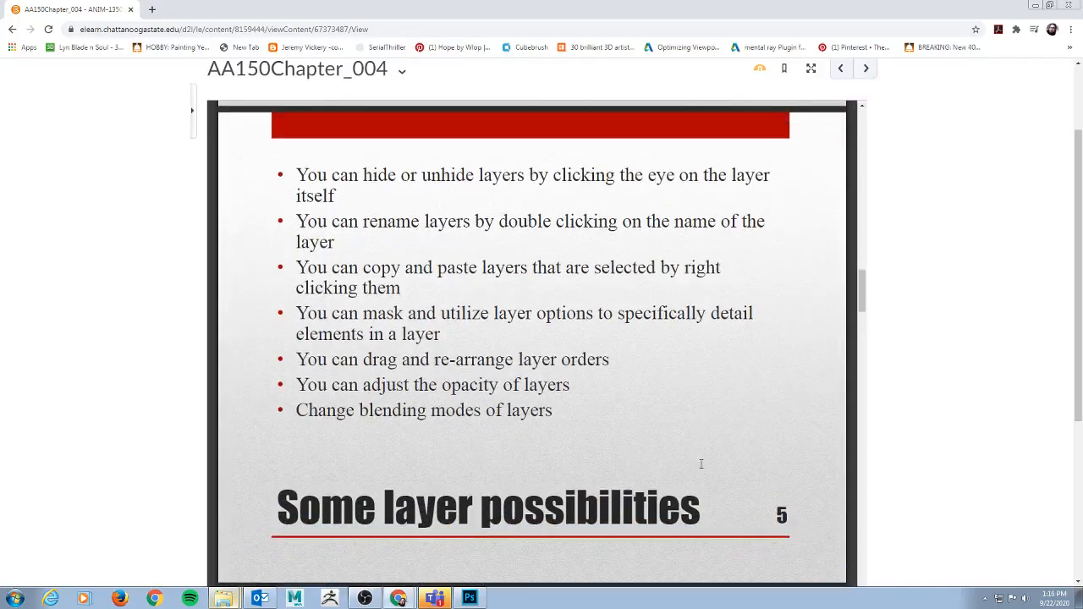
scroll(699, 474, "up", 1)
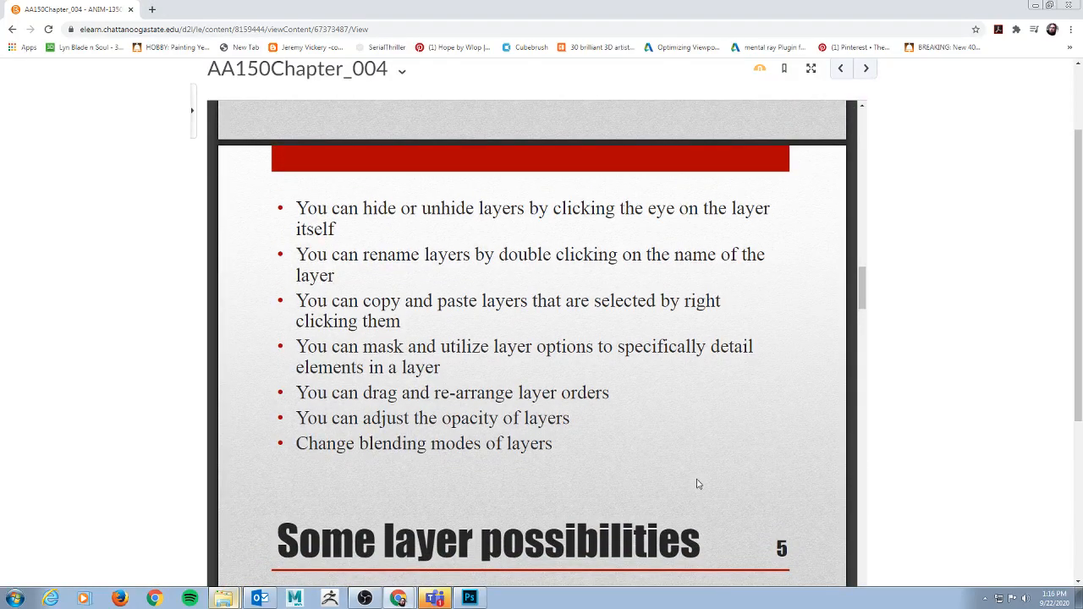
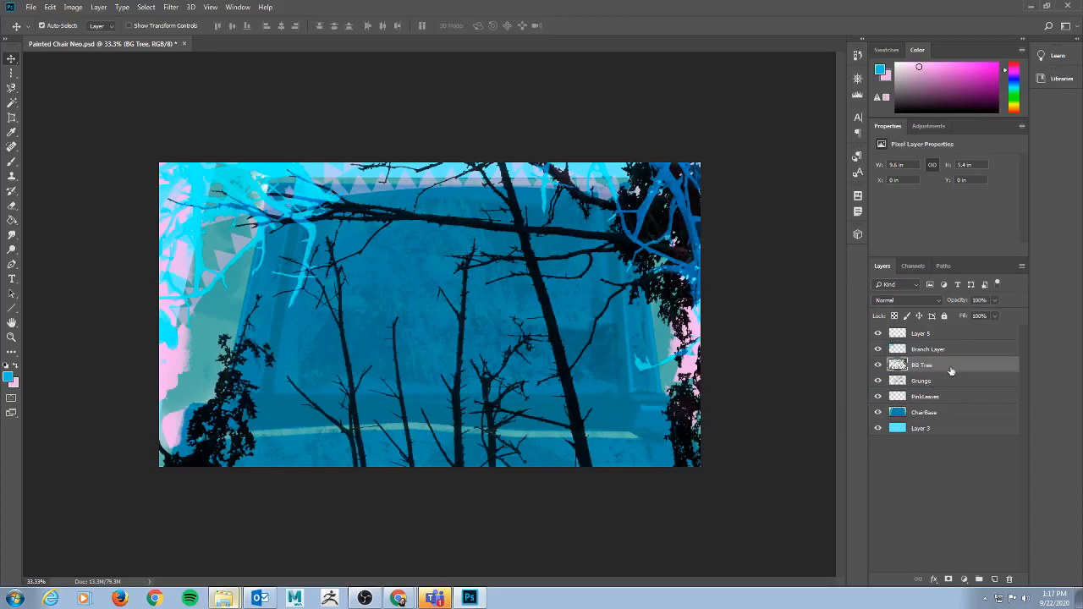
- Try different blending modes on the BG Tree layer, from Screen through to Overlay
mouse_move(950, 364)
left_mouse_down()
mouse_move(961, 412)
mouse_move(940, 349)
left_mouse_up()
left_click(924, 302)
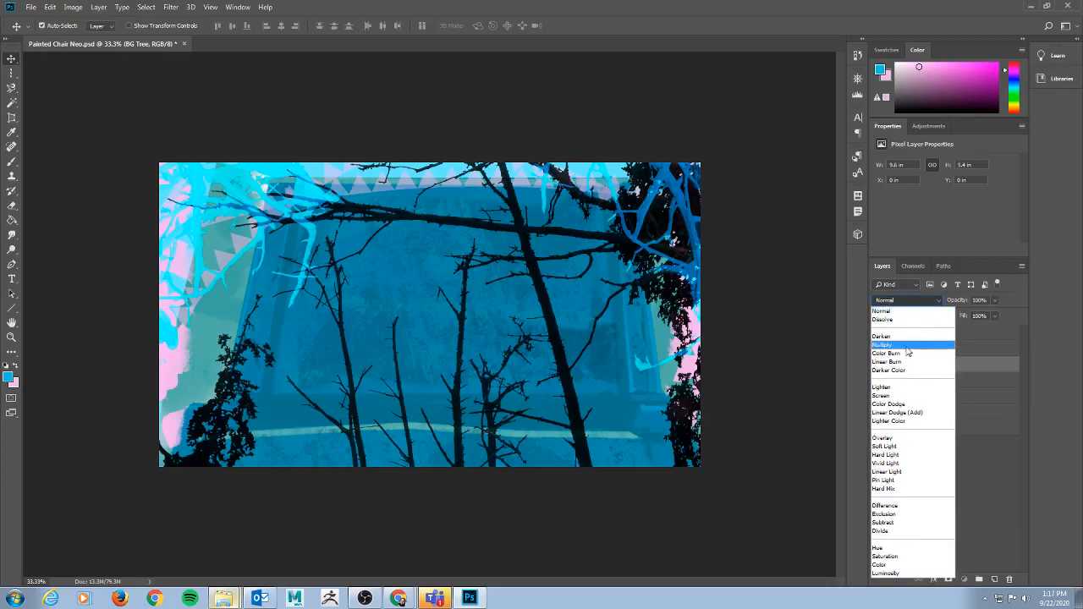
left_click(900, 396)
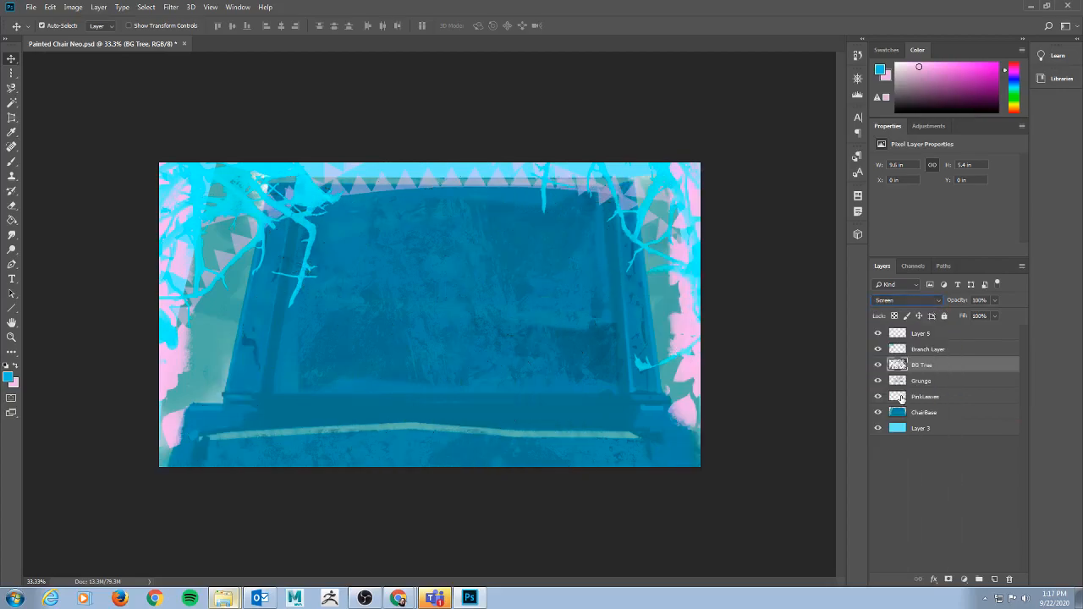
key("Down")
key("Down")
key("Down")
key("Down")
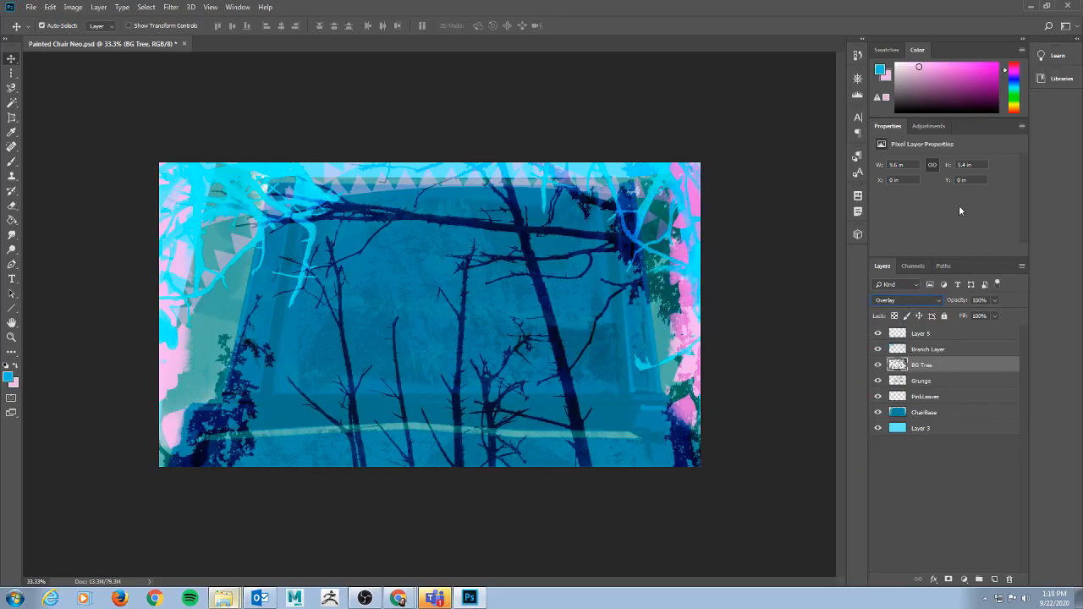
- Lower the BG Tree layer's opacity to 49% and restore it to 100%
left_click(994, 299)
left_click_drag(996, 315, 973, 315)
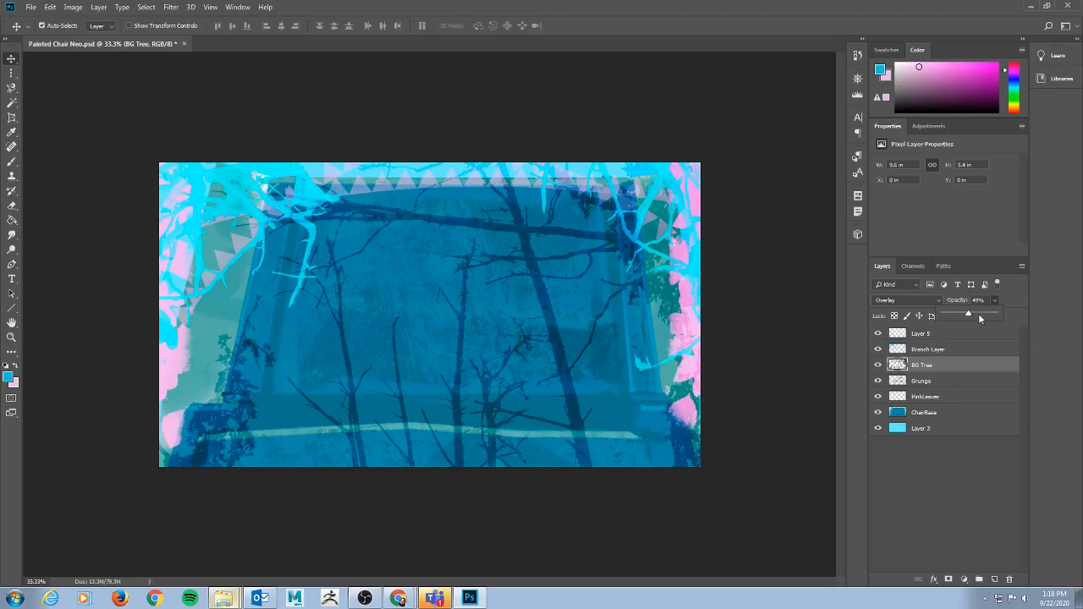
left_click_drag(978, 314, 1008, 313)
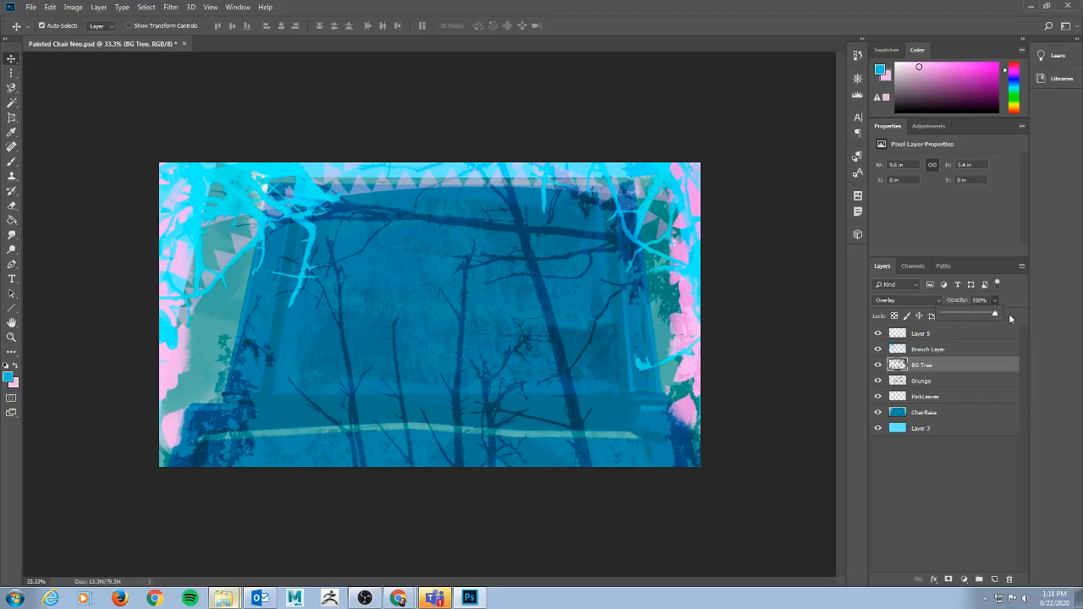
- Set the BG Tree layer's blending mode to Normal and move the layer between ChairBase and Layer 3
left_click(925, 298)
left_click(920, 306)
left_click_drag(963, 370, 967, 415)
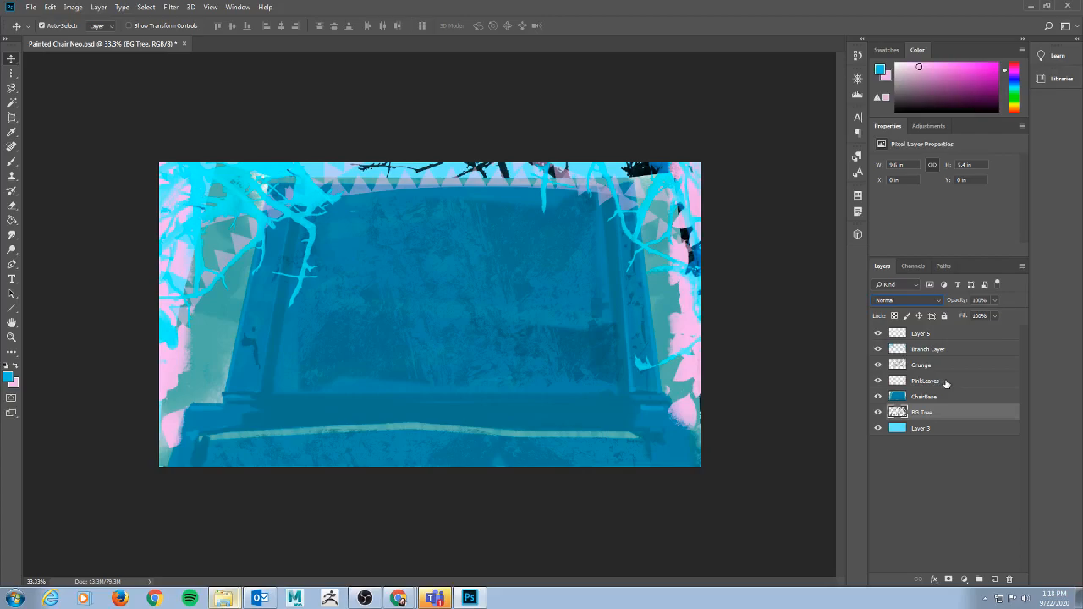
- Select PinkLeaves and hide and show it to examine what it contributes to the image
left_click(946, 383)
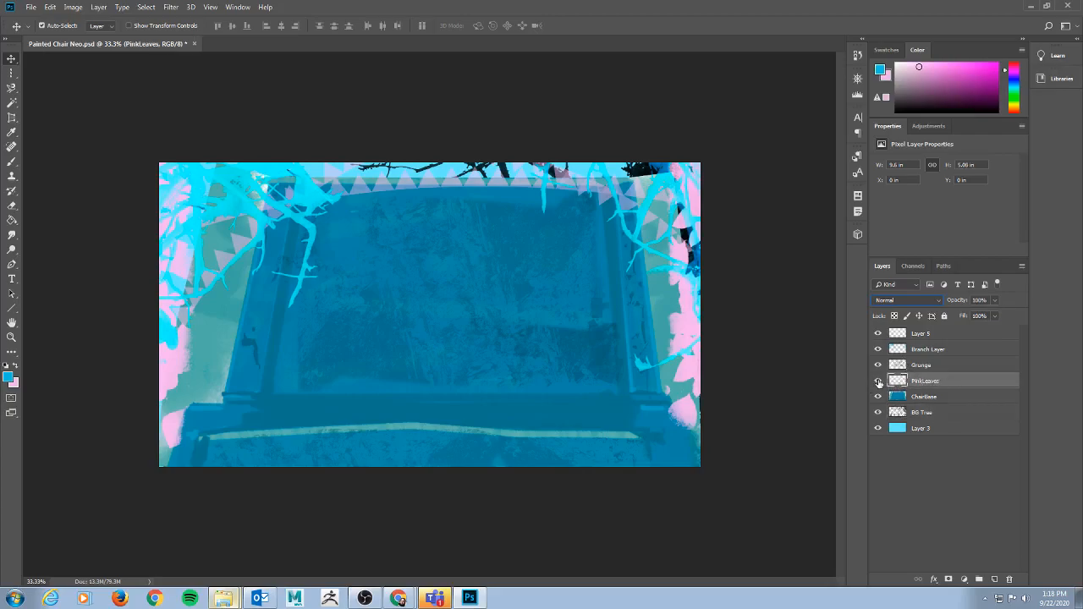
left_click(878, 383)
left_click(878, 382)
- Select the Grunge layer, toggle its visibility to check its effect, and set its opacity to 61%
left_click(939, 364)
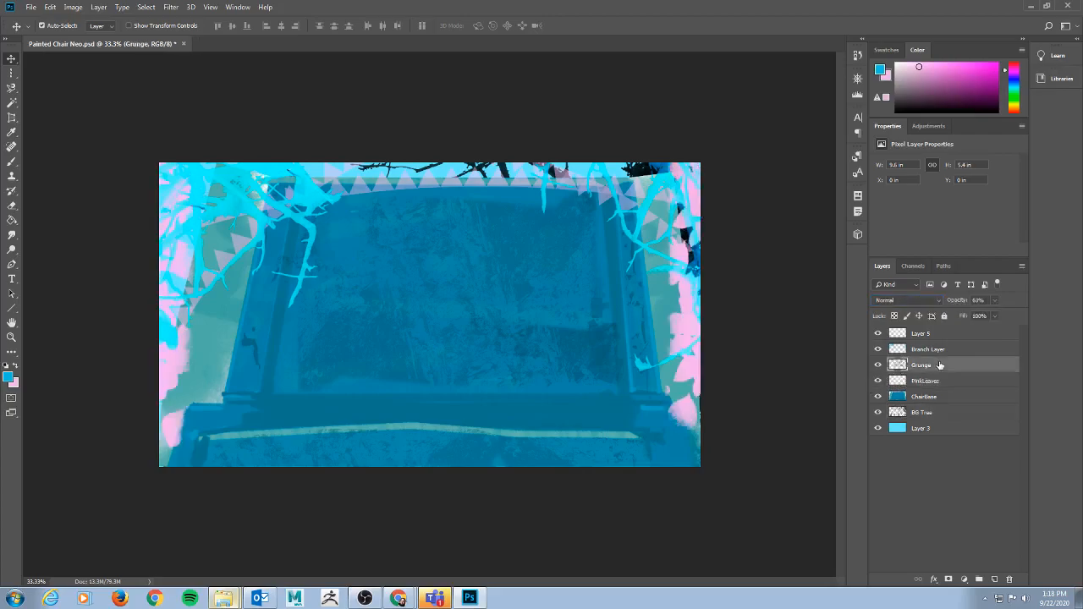
left_click(877, 365)
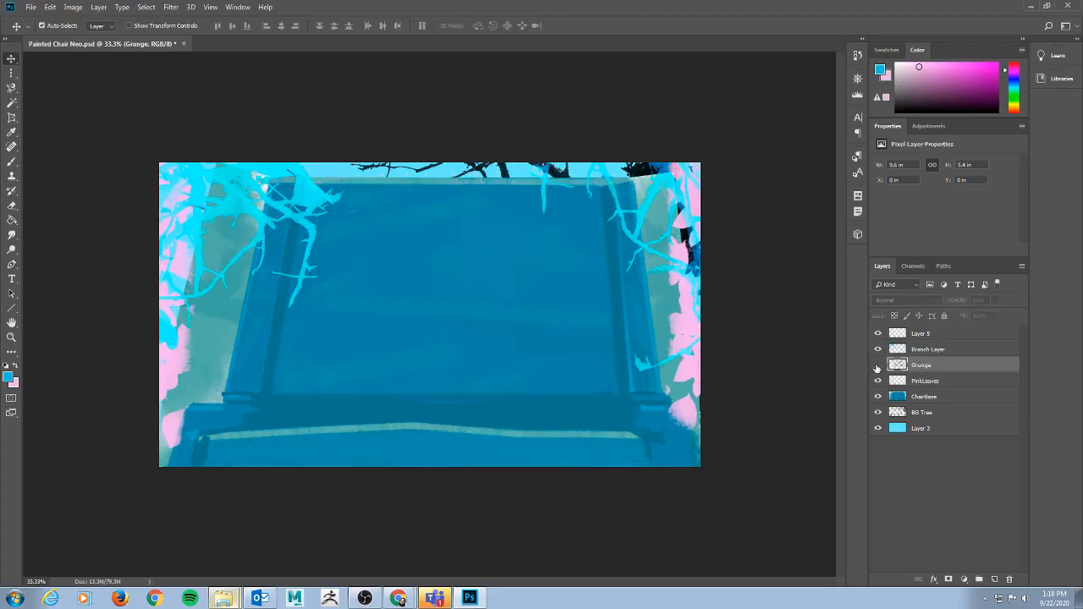
left_click(878, 365)
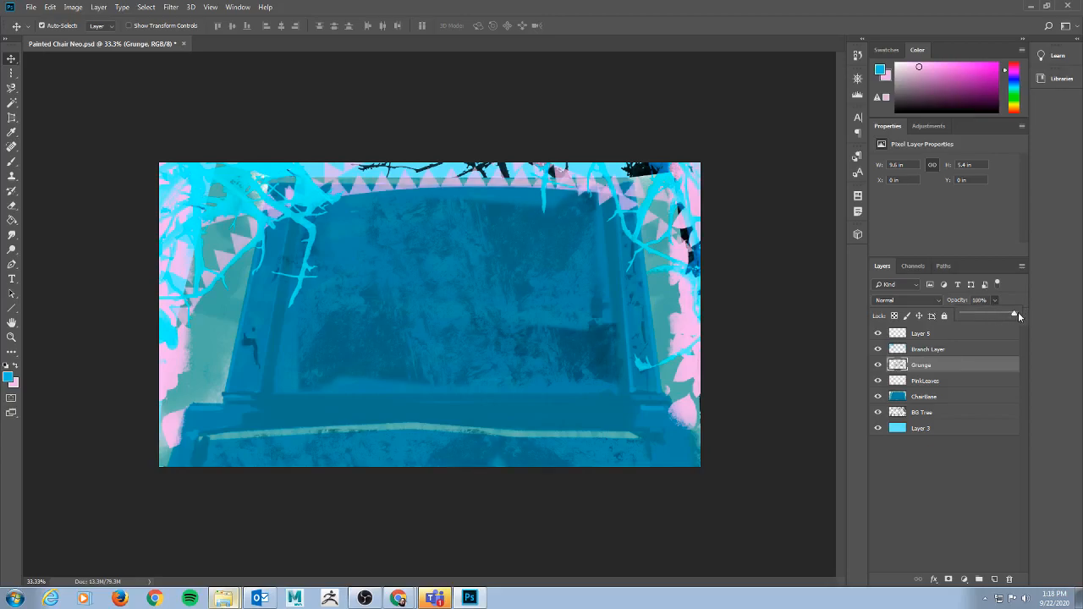
left_click_drag(1018, 316, 994, 317)
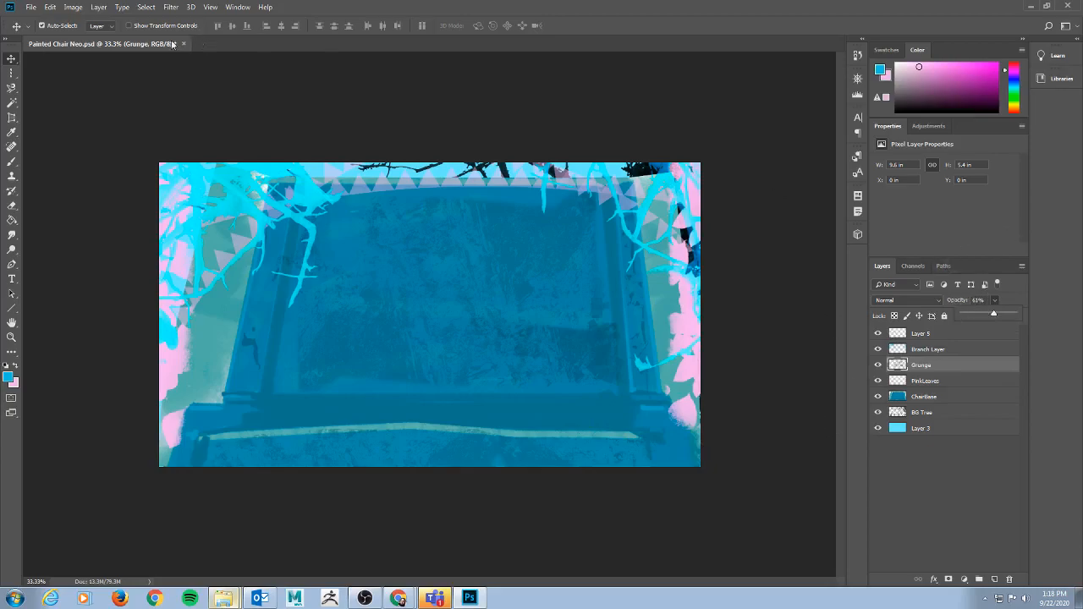
- Switch to the lecture slides in Chrome and read on to the "Texting in Photoshop" slide
key("alt+Tab")
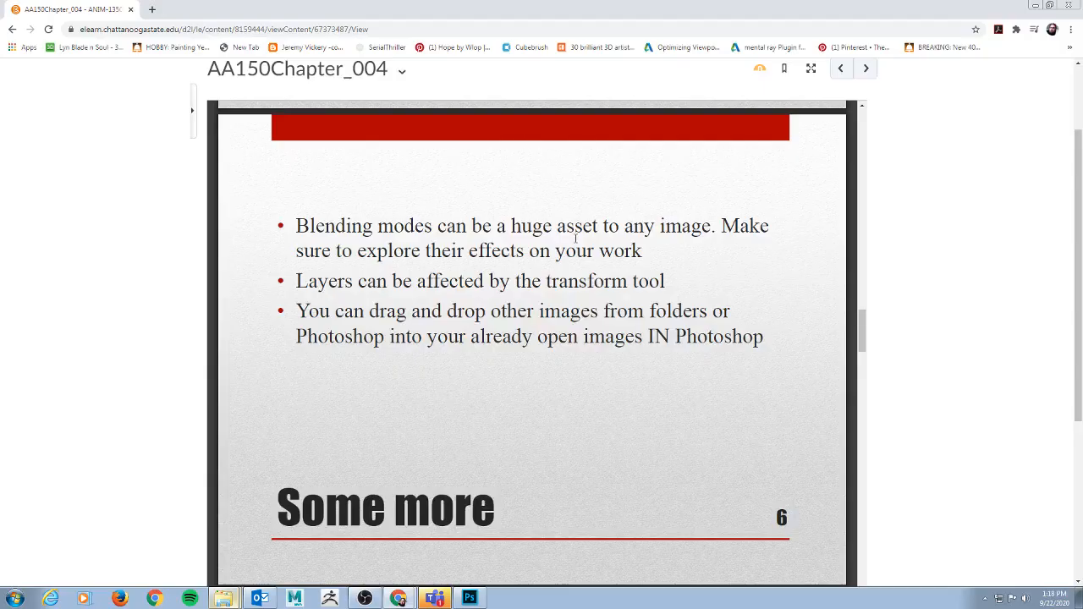
scroll(606, 333, "down", 3)
scroll(607, 333, "down", 3)
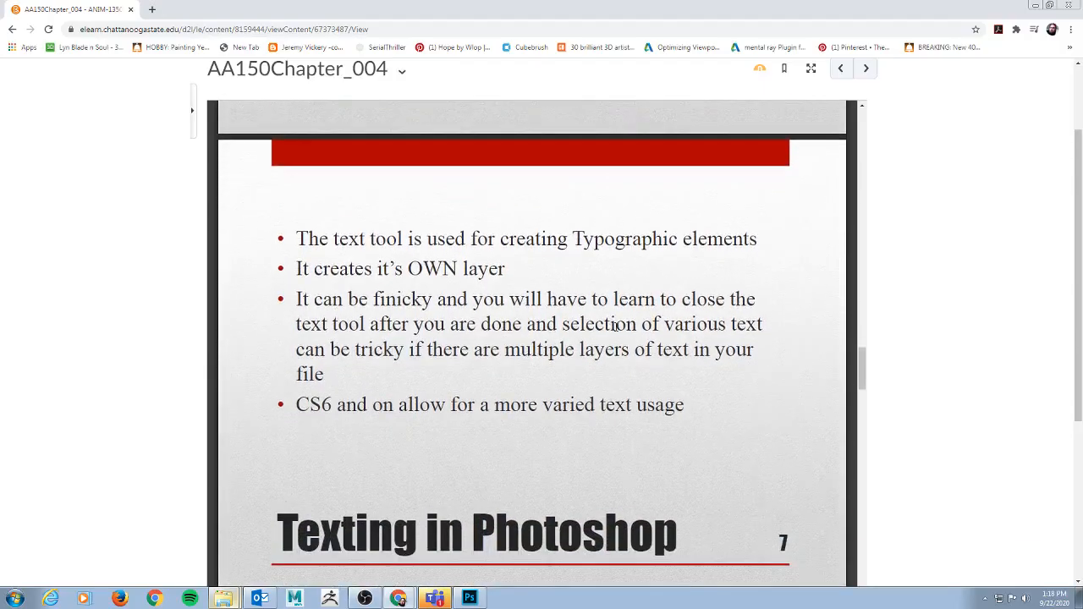
scroll(690, 338, "down", 1)
scroll(690, 339, "up", 1)
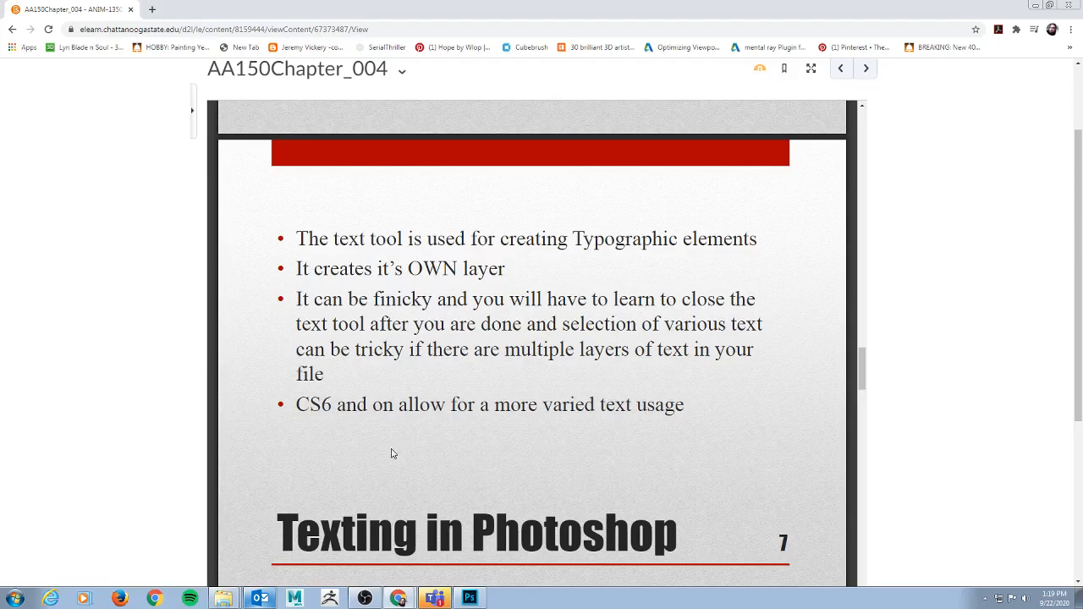
- Switch to Photoshop and use the Type tool to enter the text "CBQIWECGQC" across the chair back
key("alt+Tab")
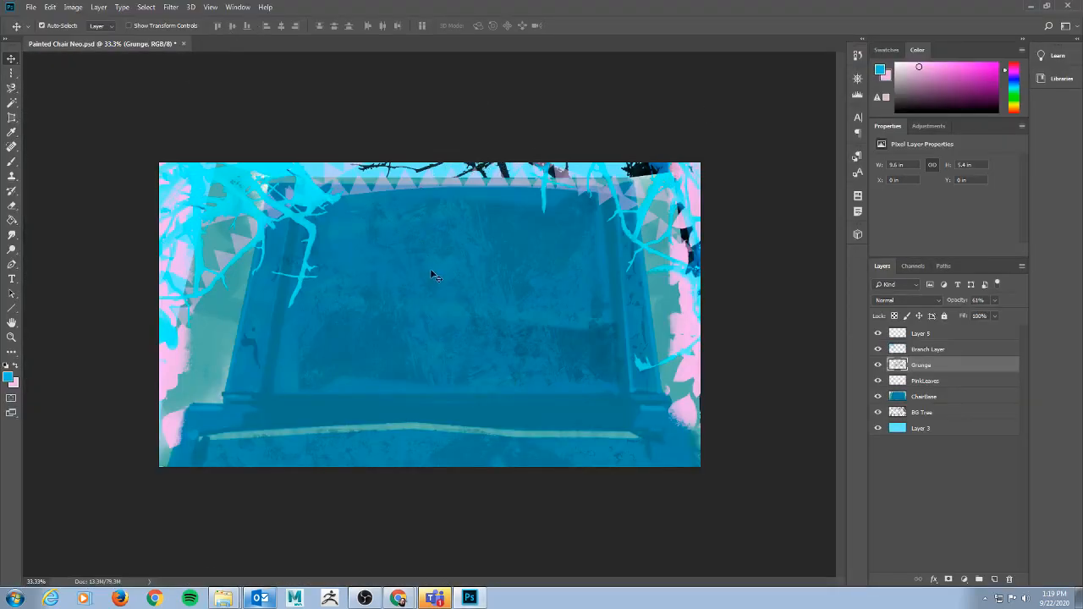
key("t")
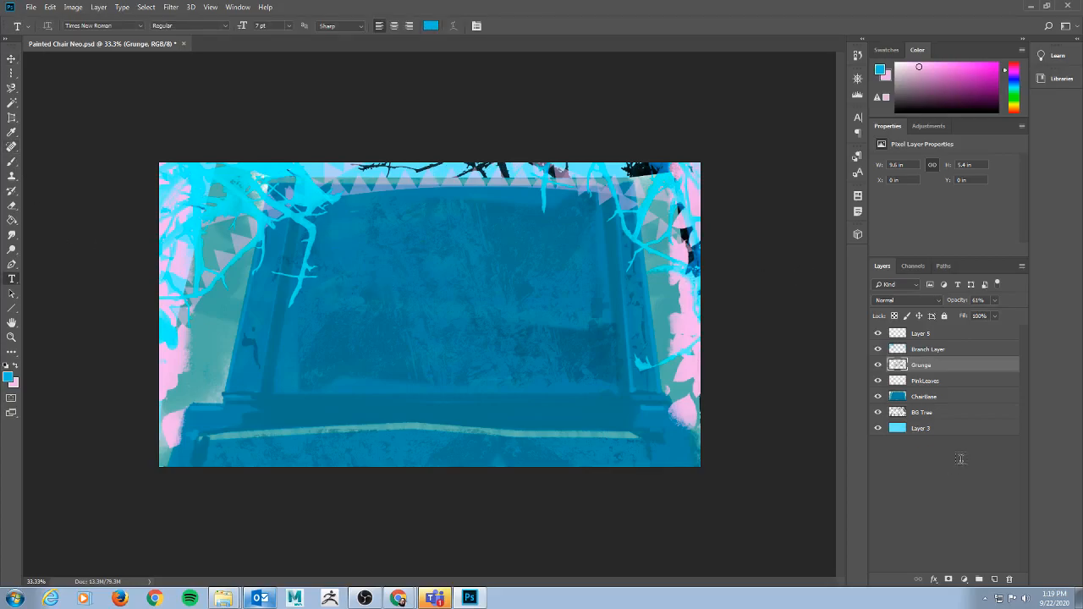
left_click(387, 284)
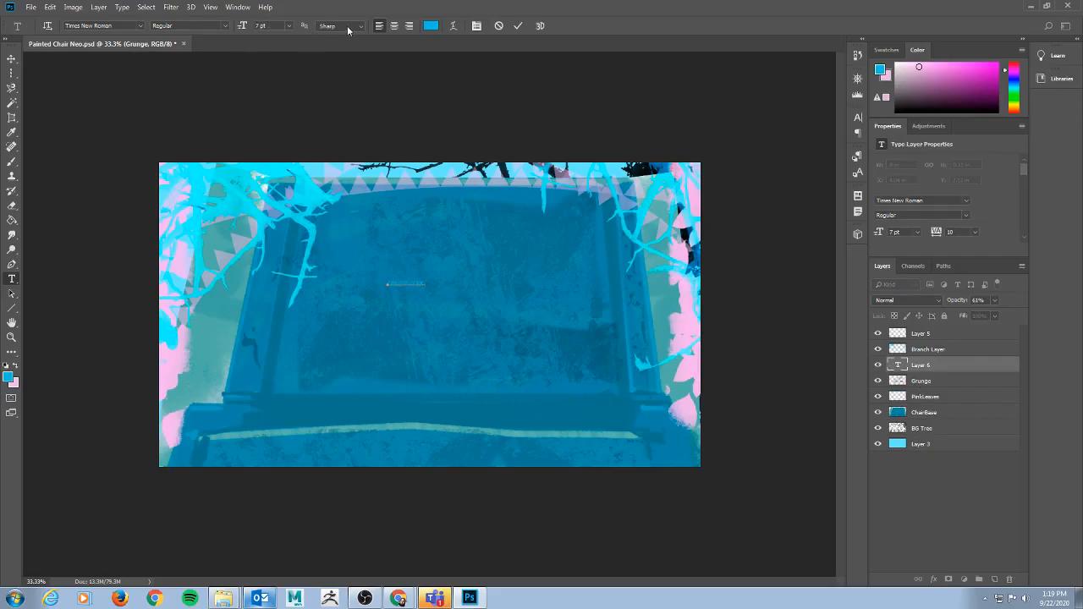
- Set the font size of the whole CBQIWECGQC text to 48 pt
left_click(287, 25)
left_click(287, 25)
key("ctrl+a")
left_click(288, 25)
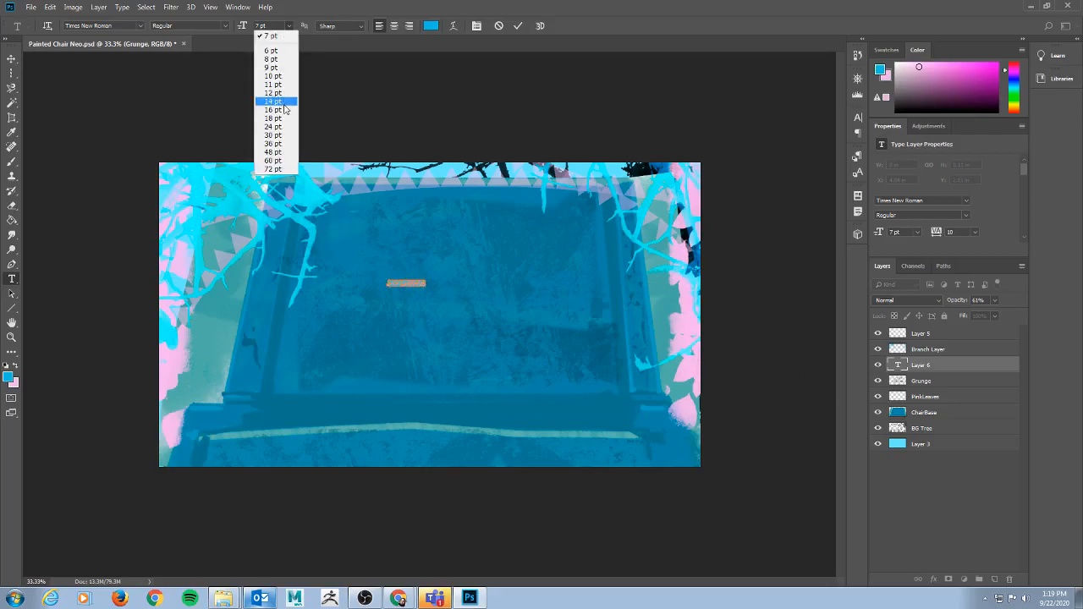
left_click(276, 152)
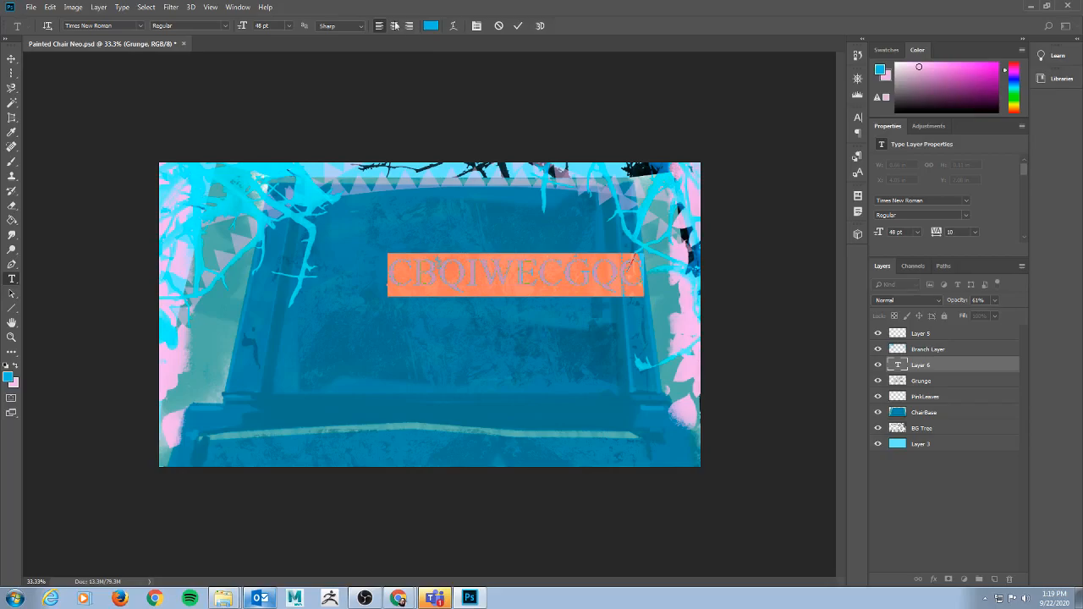
left_click(616, 273)
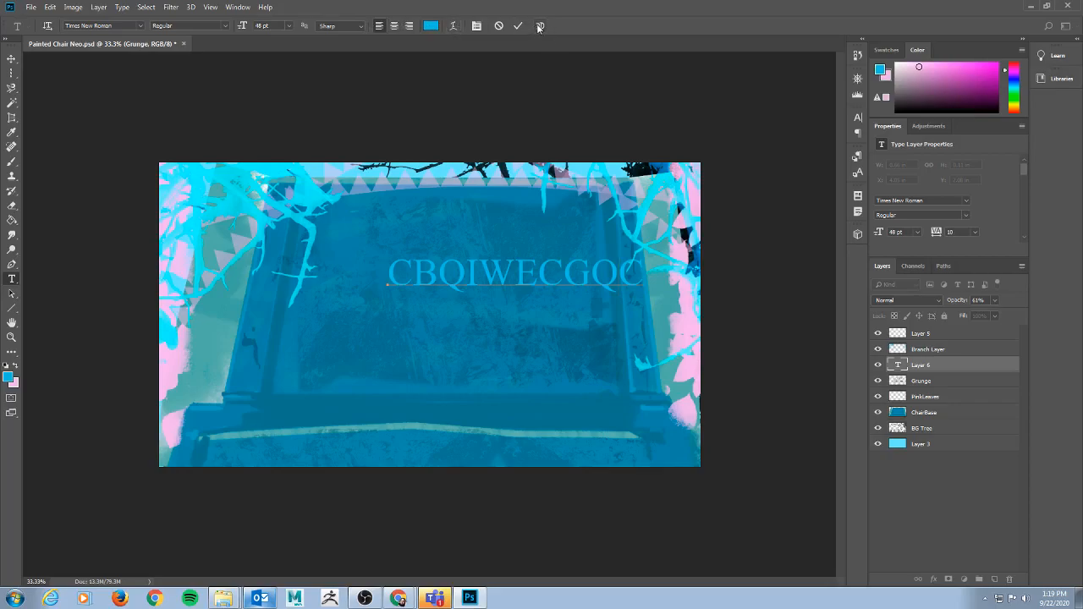
- Try an Arc warp with a +33% bend on the whole text, and set the warp style back to None
key("ctrl+a")
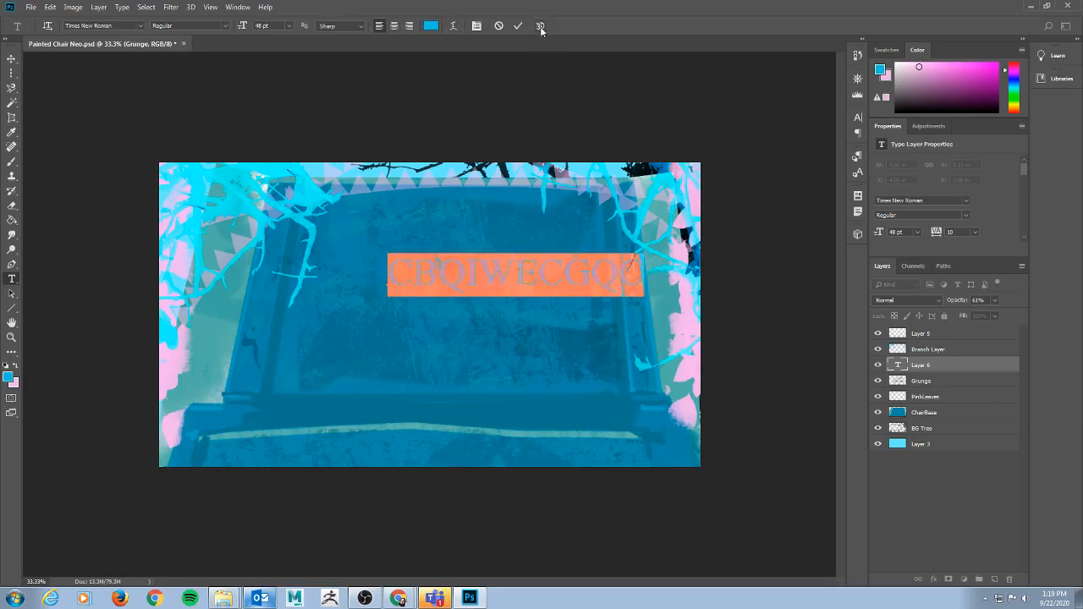
left_click(452, 25)
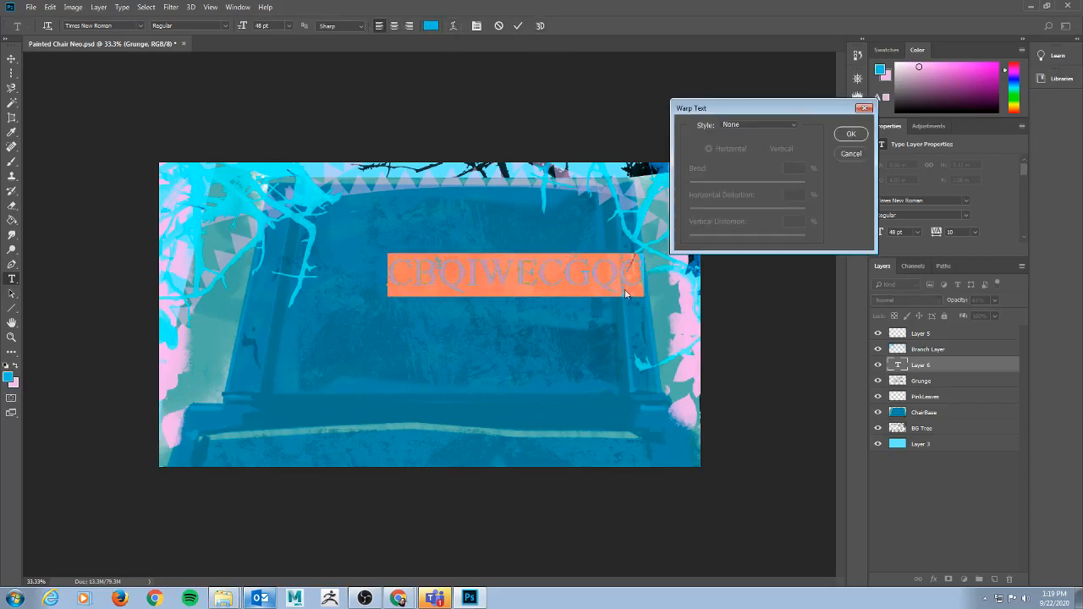
left_click(736, 125)
left_click(740, 151)
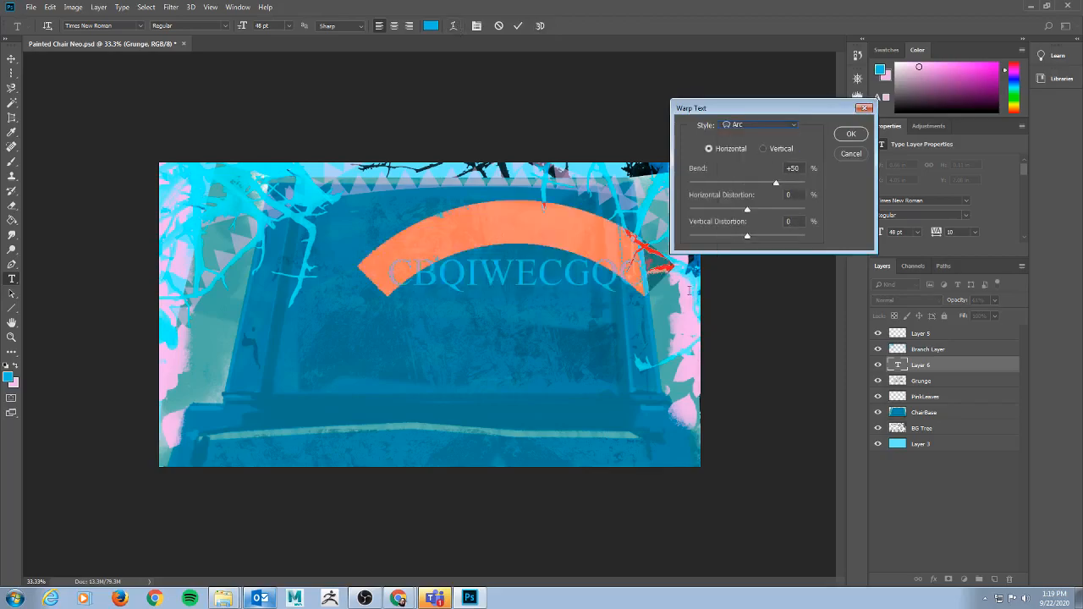
left_click_drag(758, 183, 766, 185)
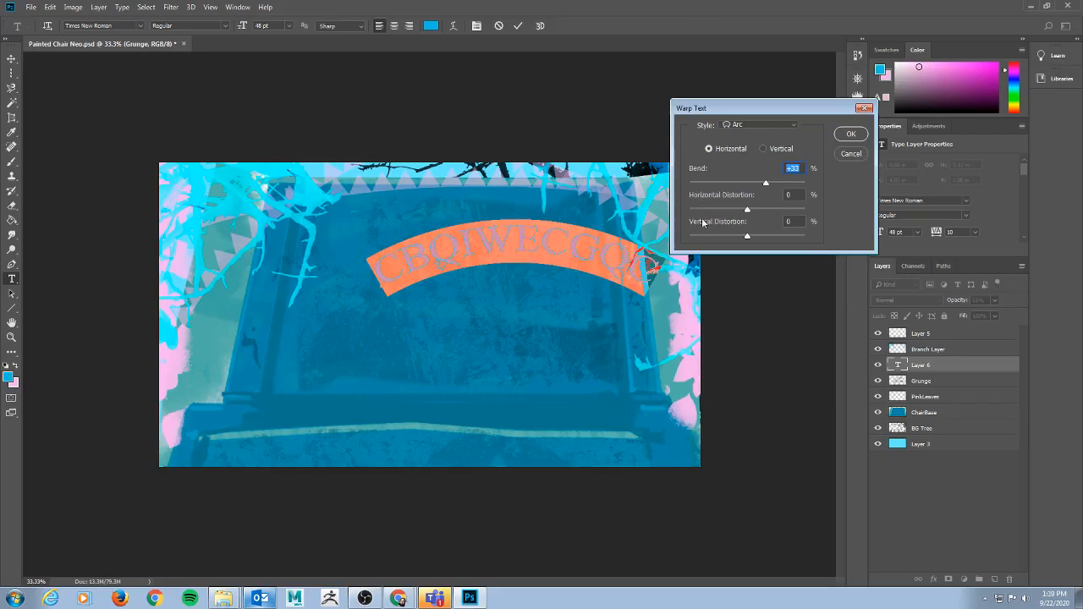
left_click(780, 127)
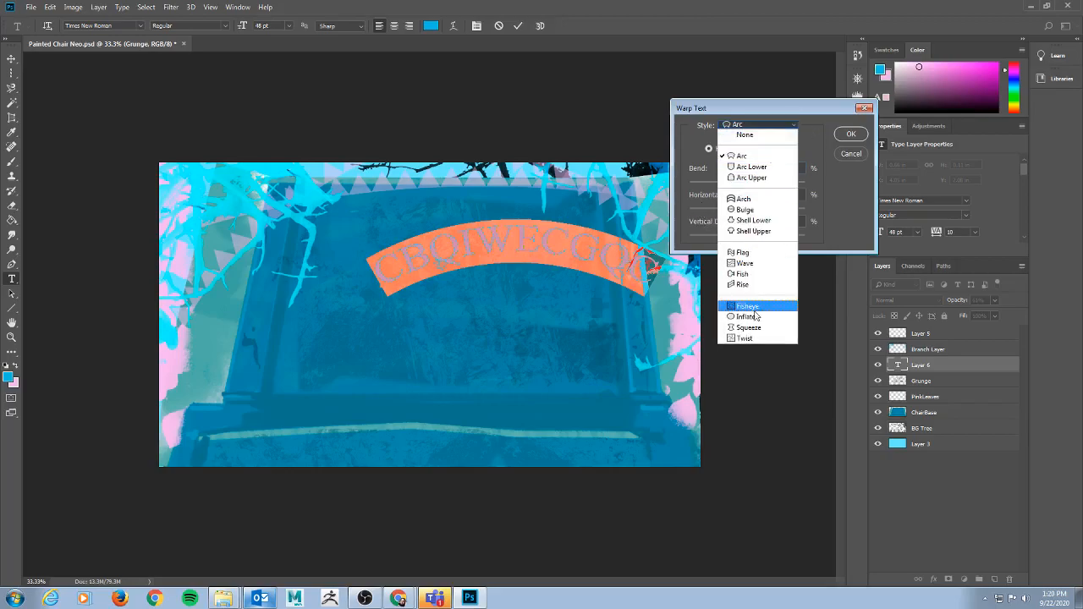
left_click(774, 137)
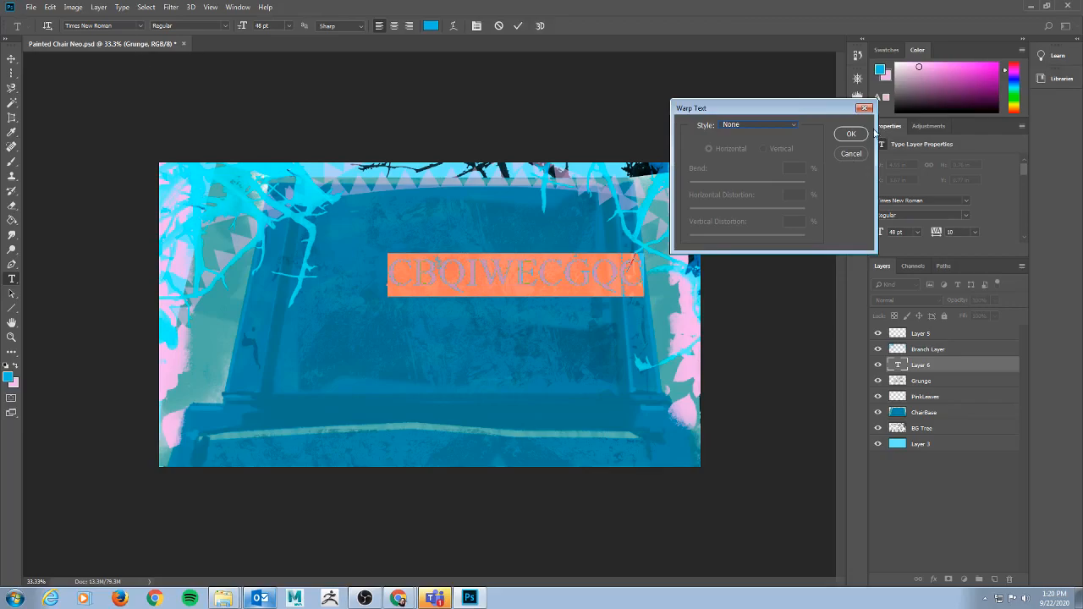
- Cancel the text warp and delete the cbqiwecgqc text layer
left_click(851, 154)
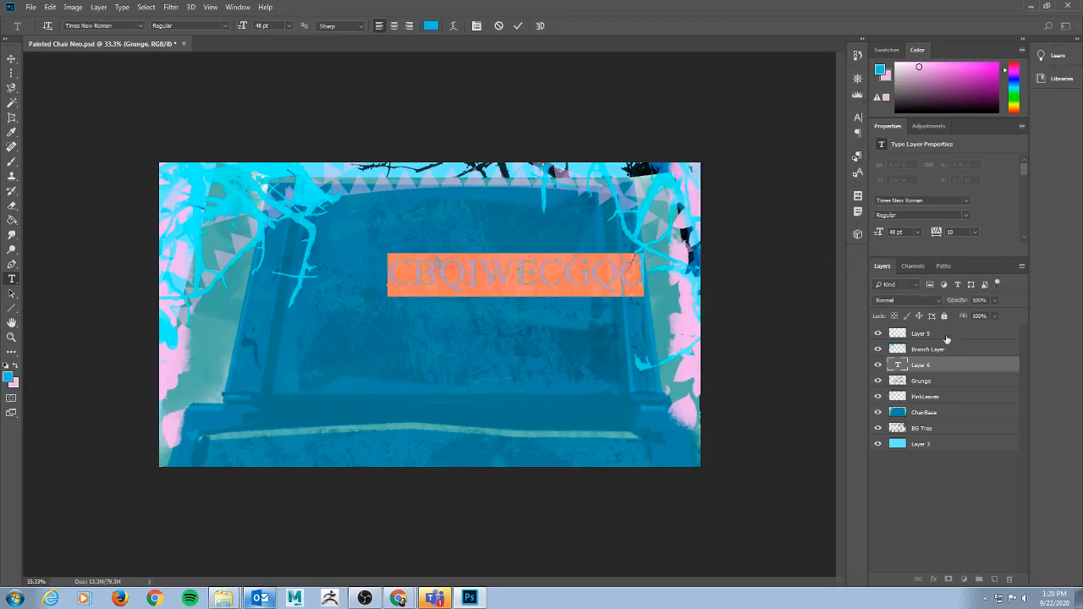
left_click(1005, 580)
left_click(1009, 580)
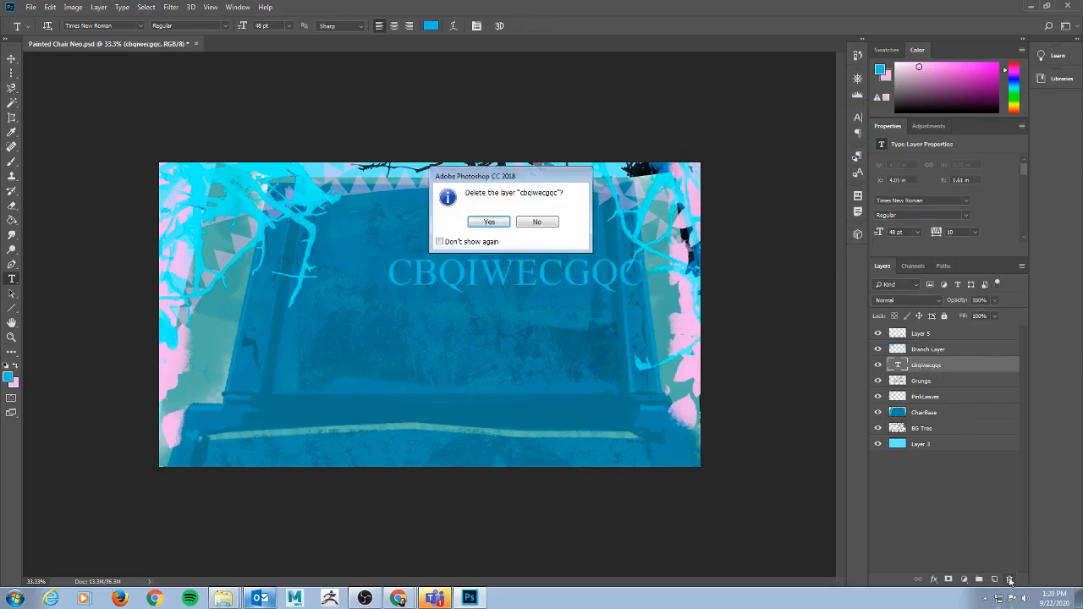
left_click(491, 223)
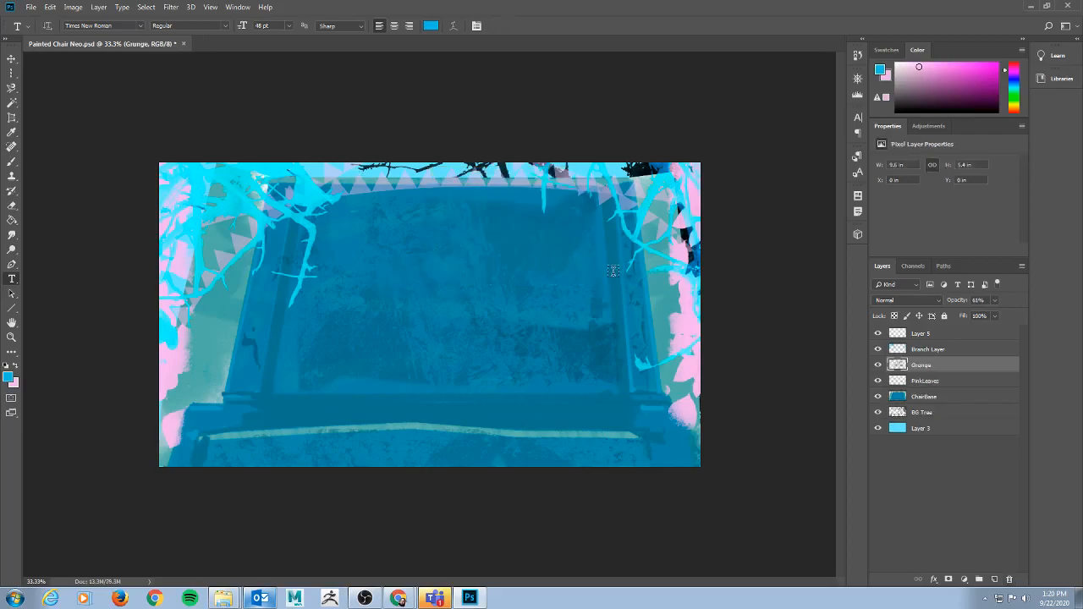
- Switch to the lecture slides in Chrome and read on to the "Layer styles" slide
key("alt+Tab")
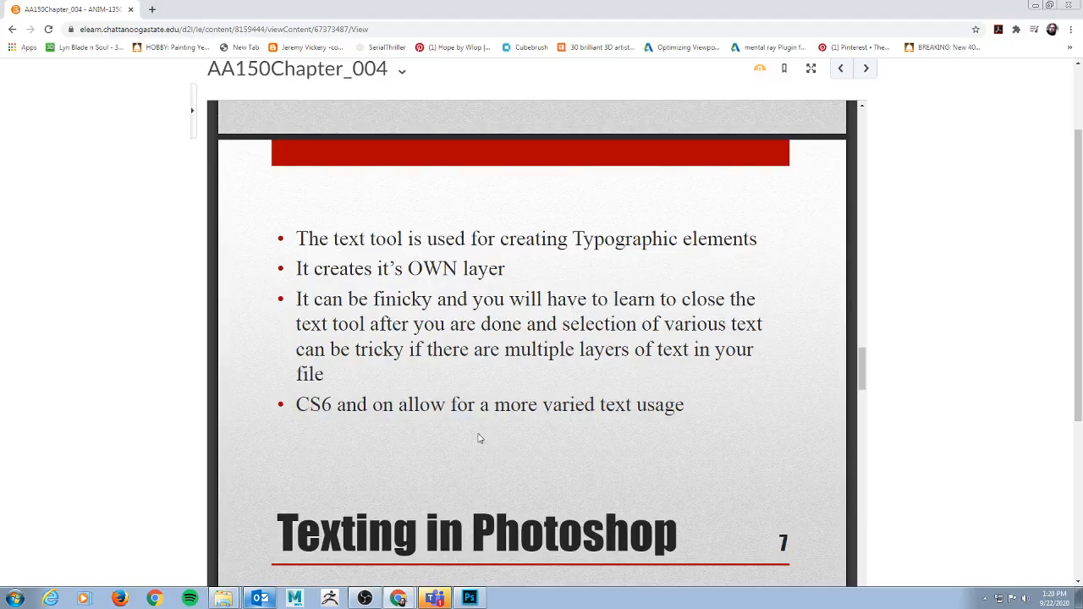
scroll(420, 422, "down", 3)
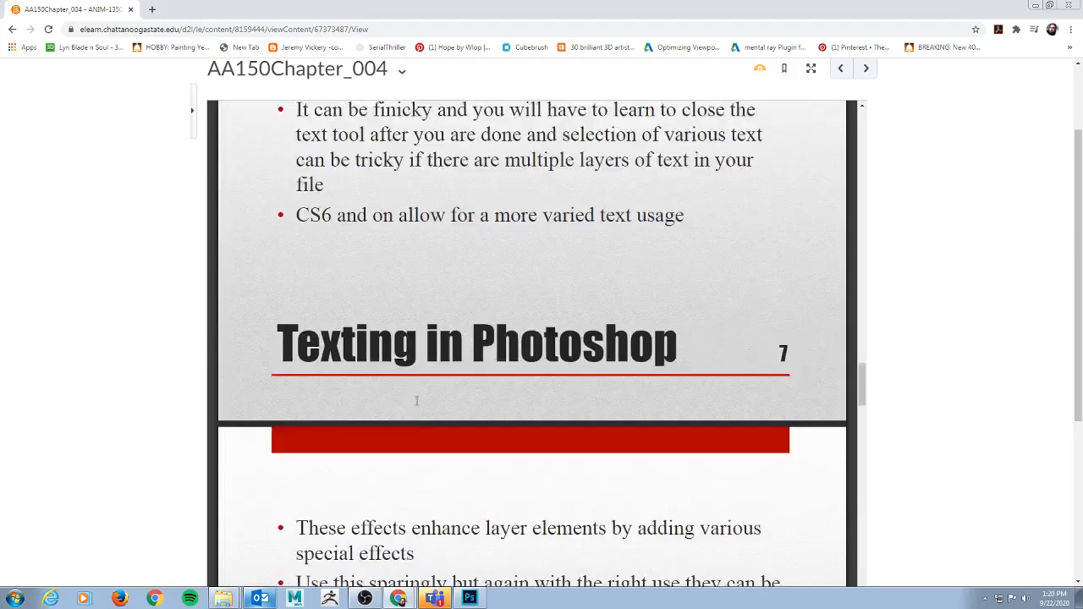
scroll(415, 405, "down", 2)
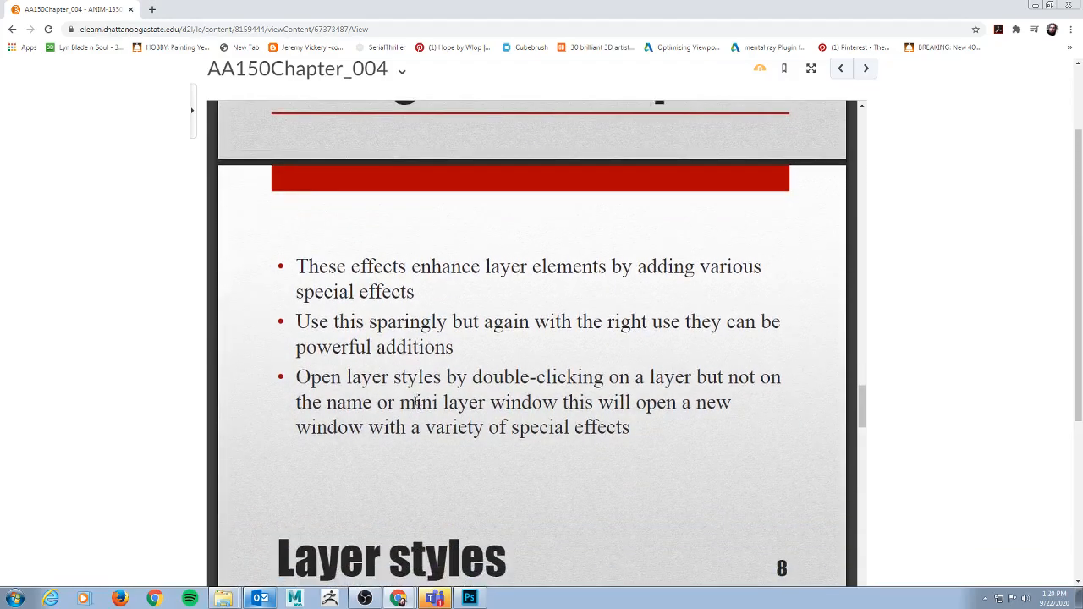
scroll(415, 405, "down", 1)
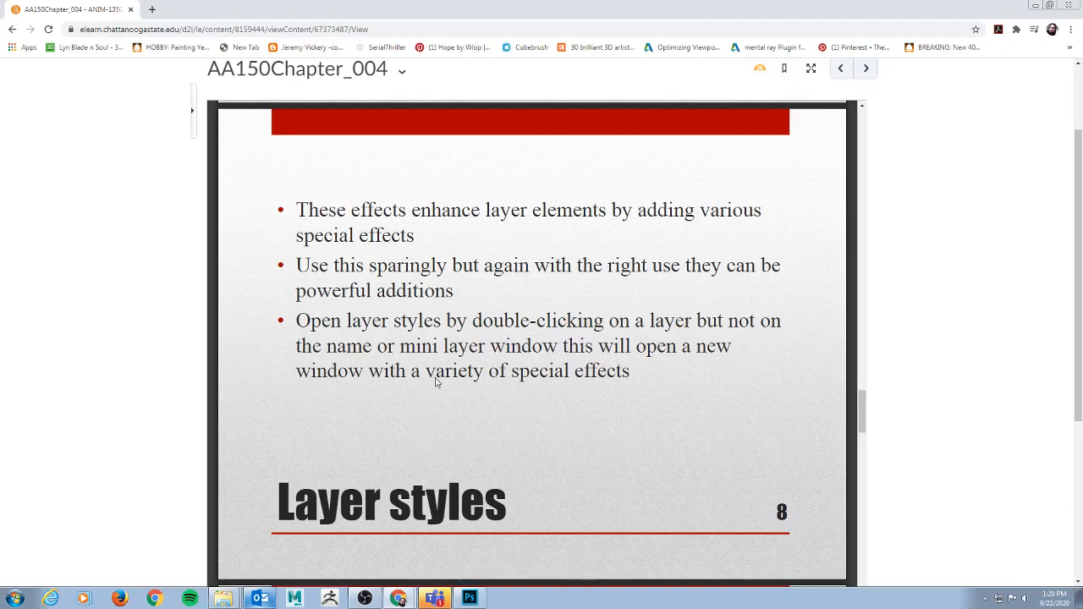
- Switch to Photoshop and add a new layer above Layer 5
key("alt+Tab")
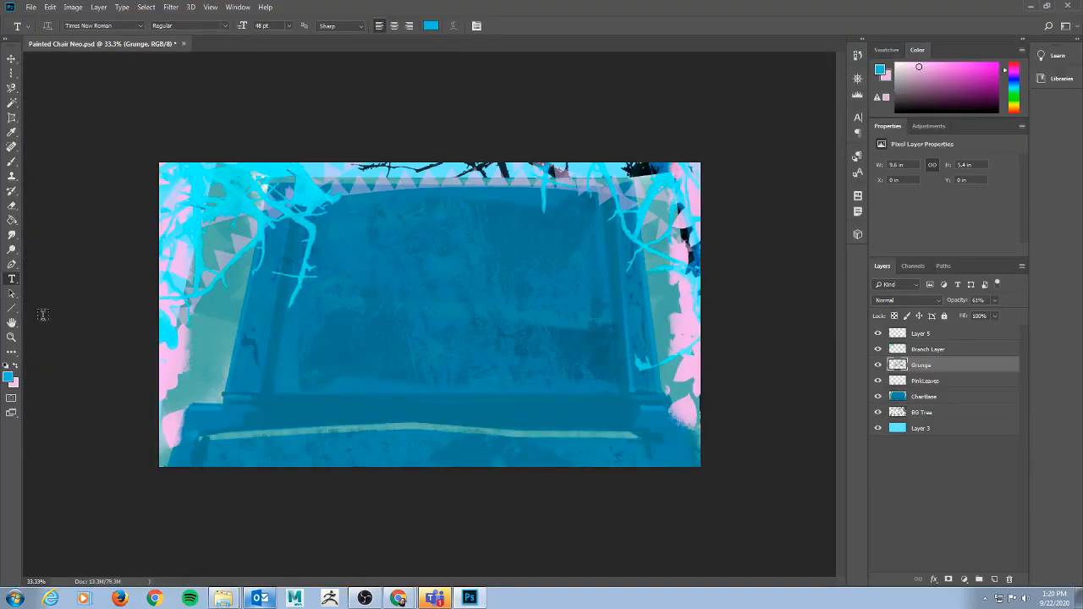
left_click(926, 336)
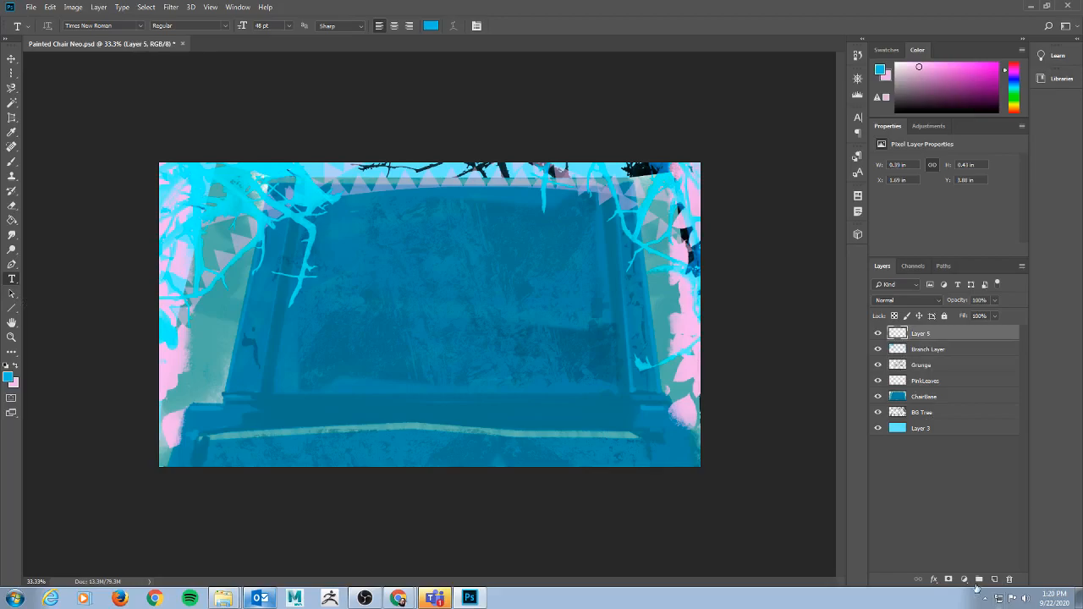
left_click(995, 580)
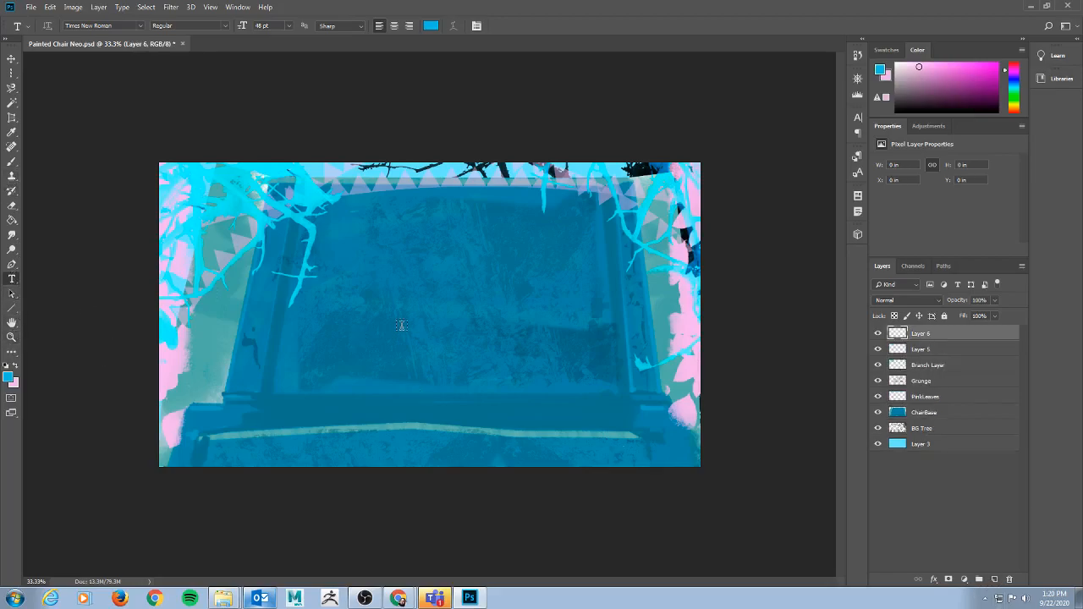
- Choose a hard round brush, enlarge it to 600 px and paint one 2 in blue circle in the middle of the chair back
key("b")
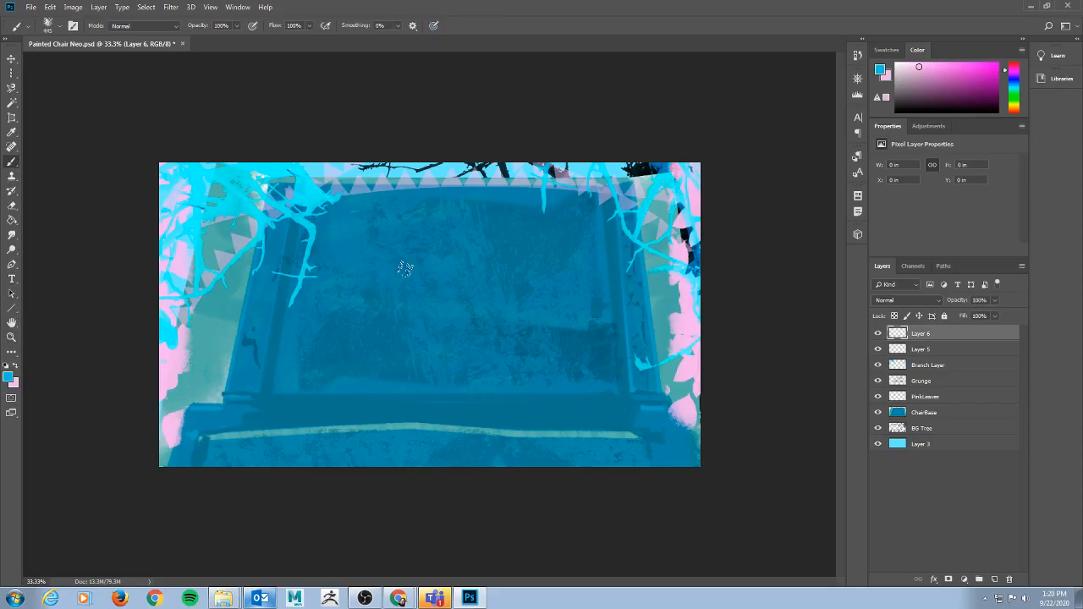
key("F5")
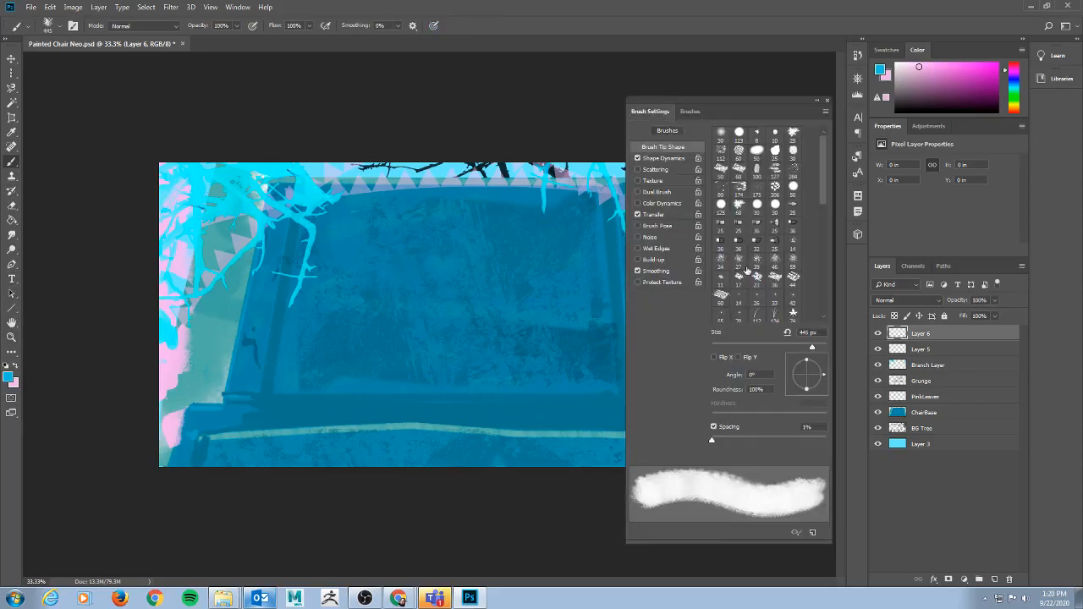
left_click(792, 188)
key("F5")
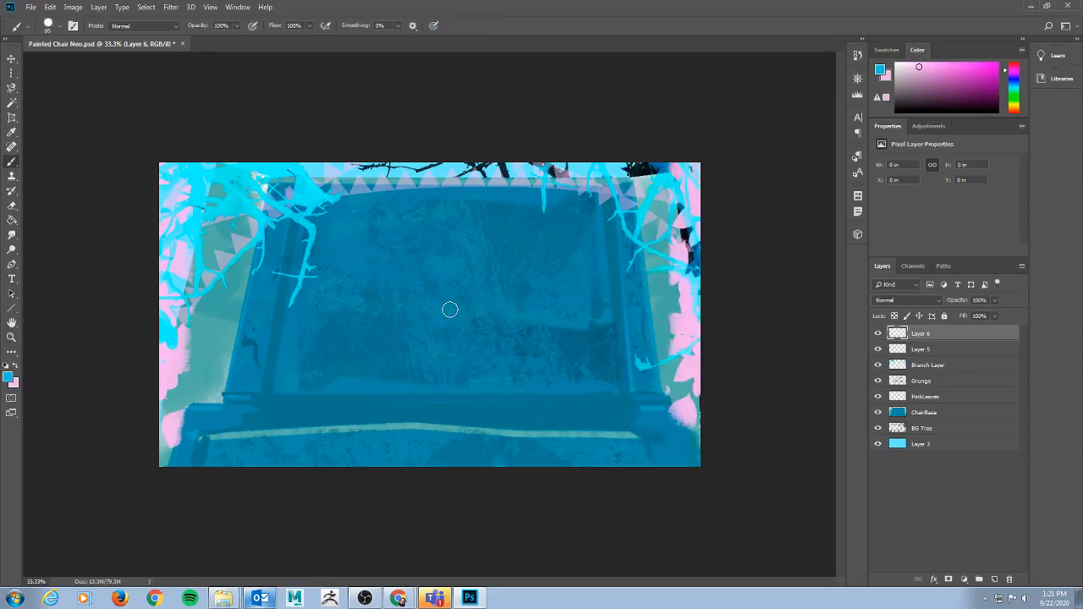
key("bracketright")
key("bracketright")
left_click(436, 301)
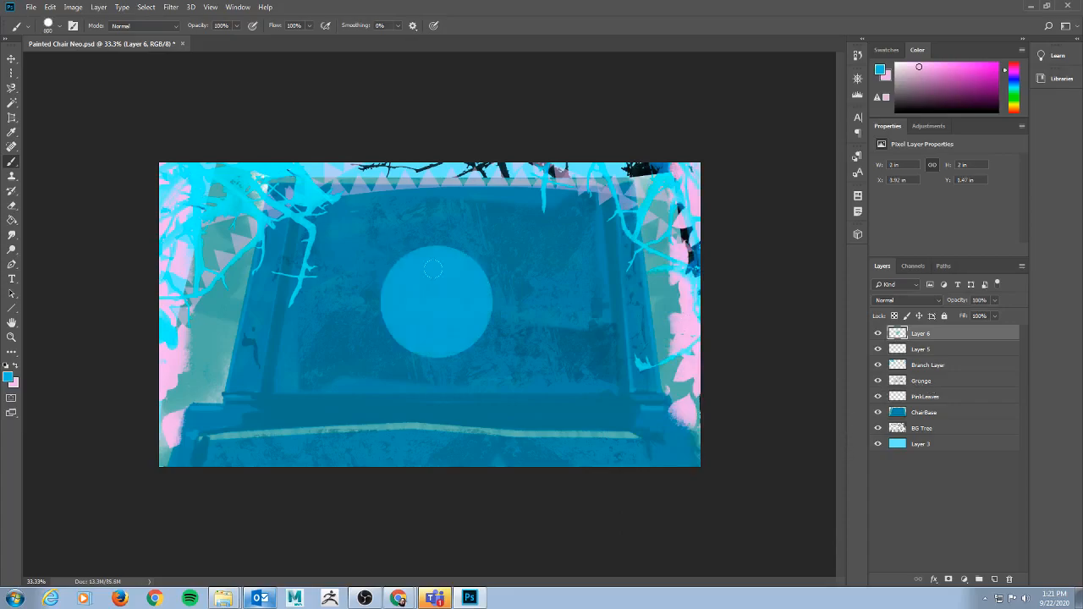
key("ctrl+z")
key("ctrl+shift+z")
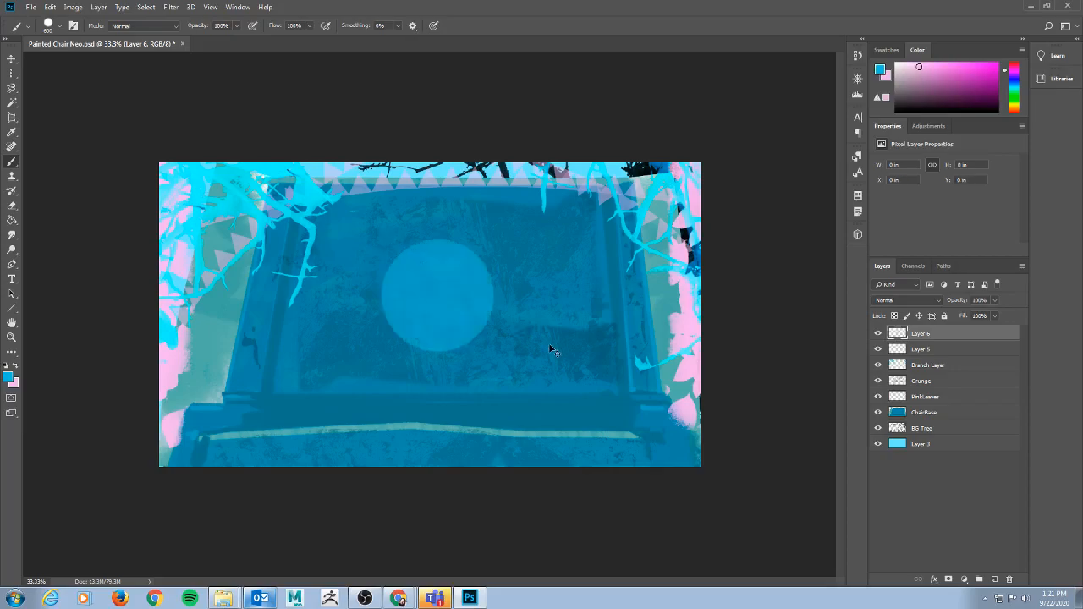
key("ctrl+z")
left_click(446, 297)
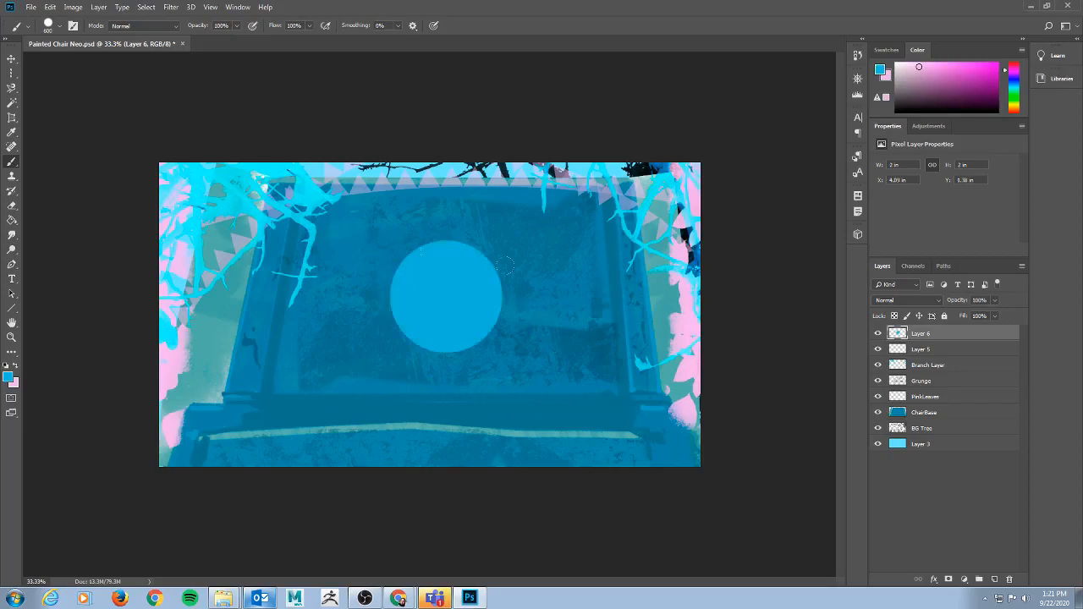
- Add a drop shadow to Layer 6 with angle 86°, distance 100 px, spread 93% and size 125 px
double_click(975, 335)
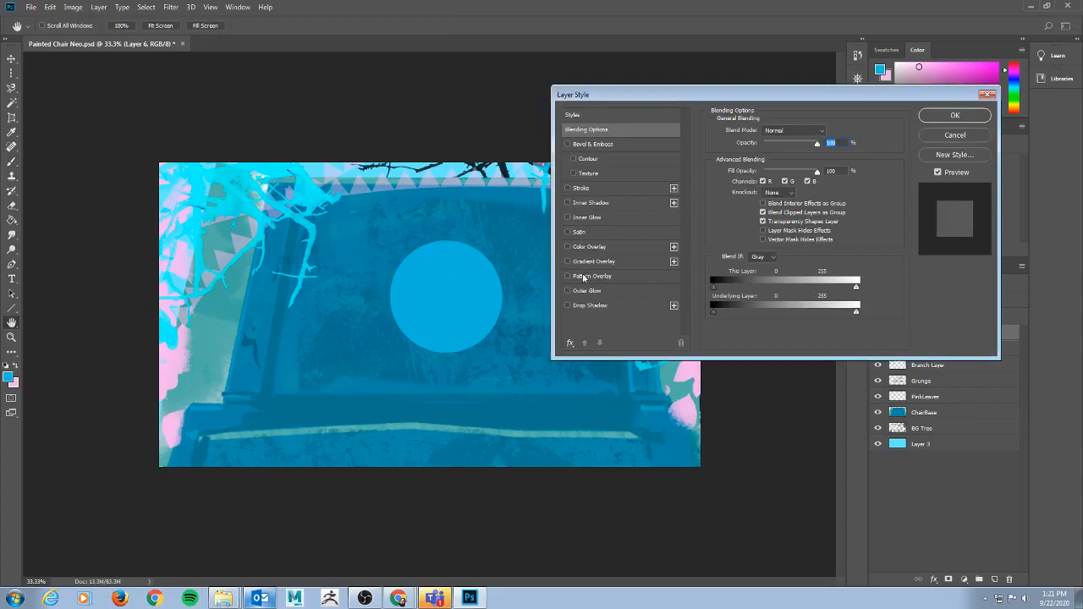
left_click(569, 305)
left_click(607, 306)
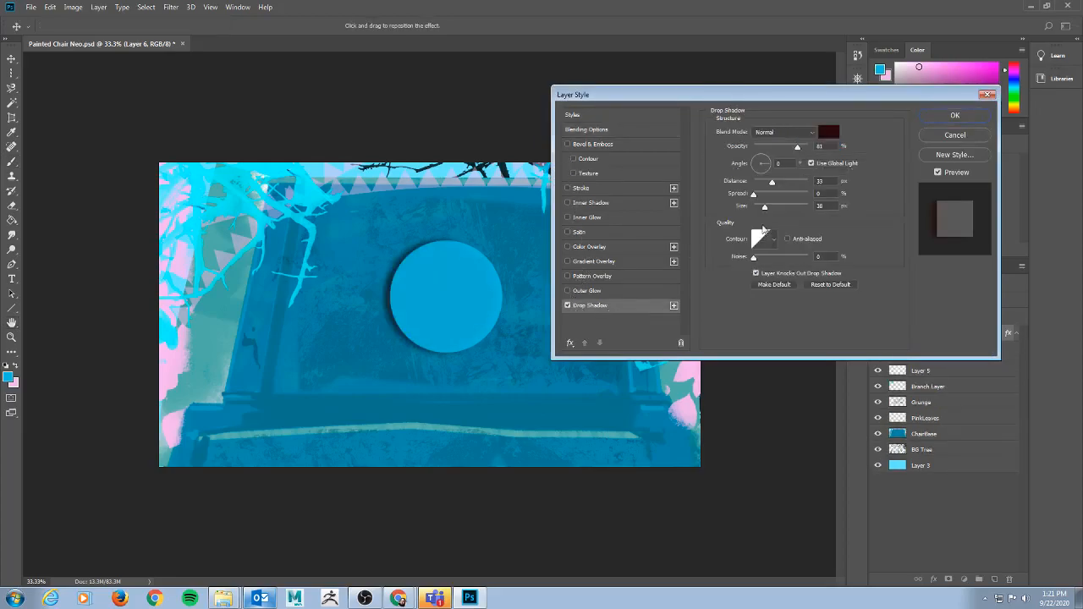
left_click_drag(761, 165, 783, 206)
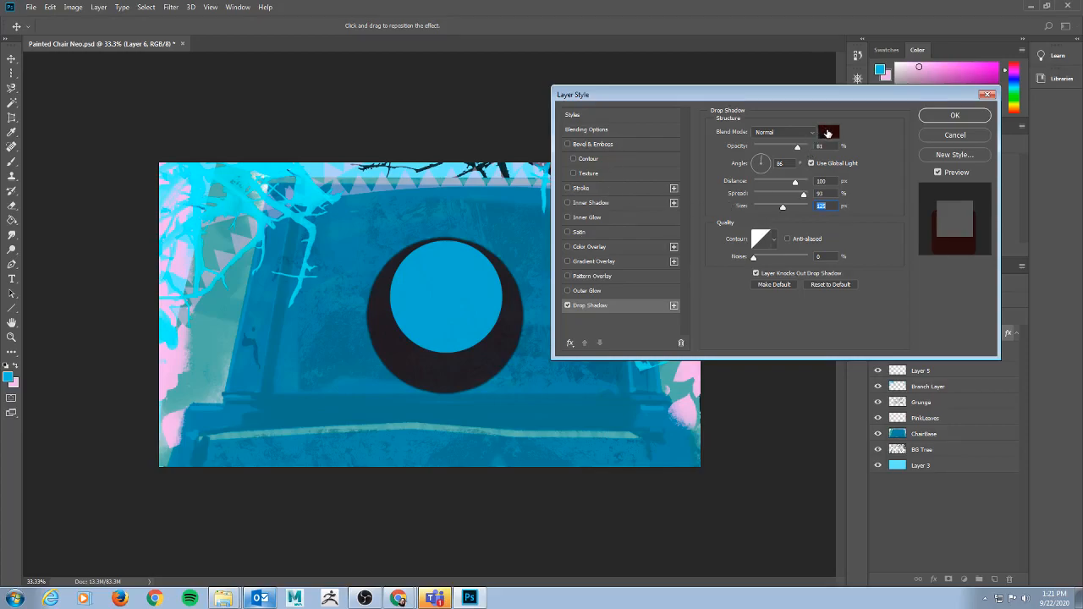
- Change the drop shadow's colour to bright blue (0babcd)
left_click(828, 132)
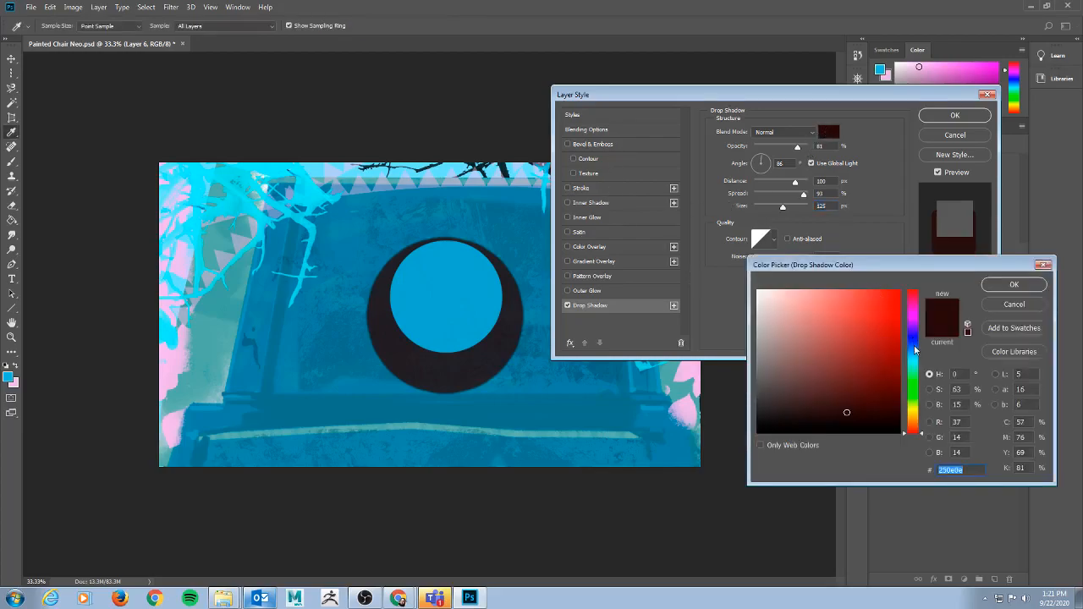
left_click_drag(914, 349, 893, 318)
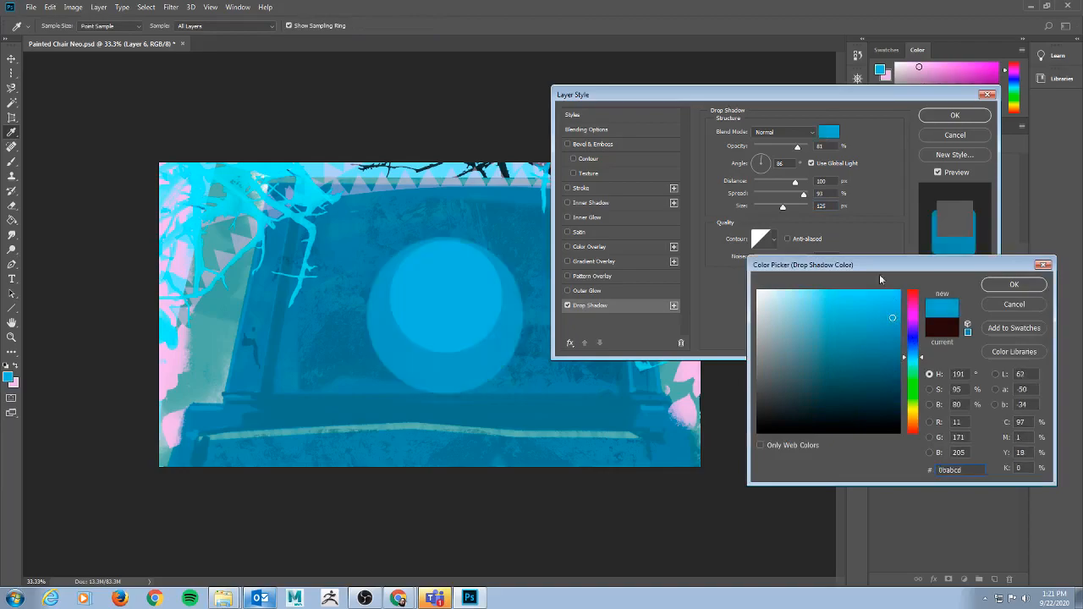
left_click(815, 136)
left_click(1013, 288)
- Try Screen as the drop shadow's blend mode, settle on Overlay and apply the layer style
left_click(783, 132)
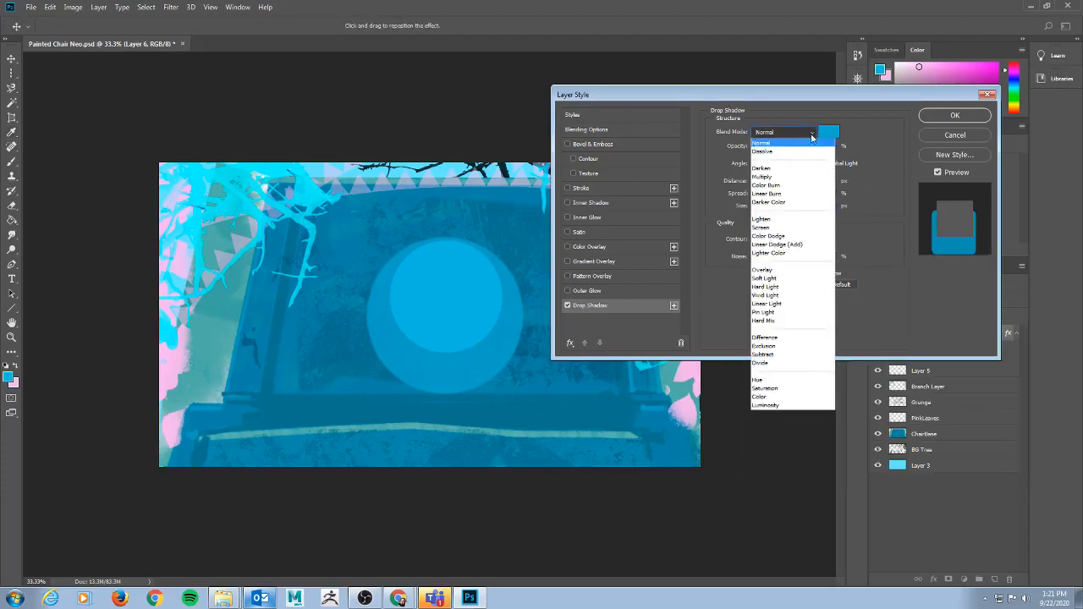
left_click(783, 228)
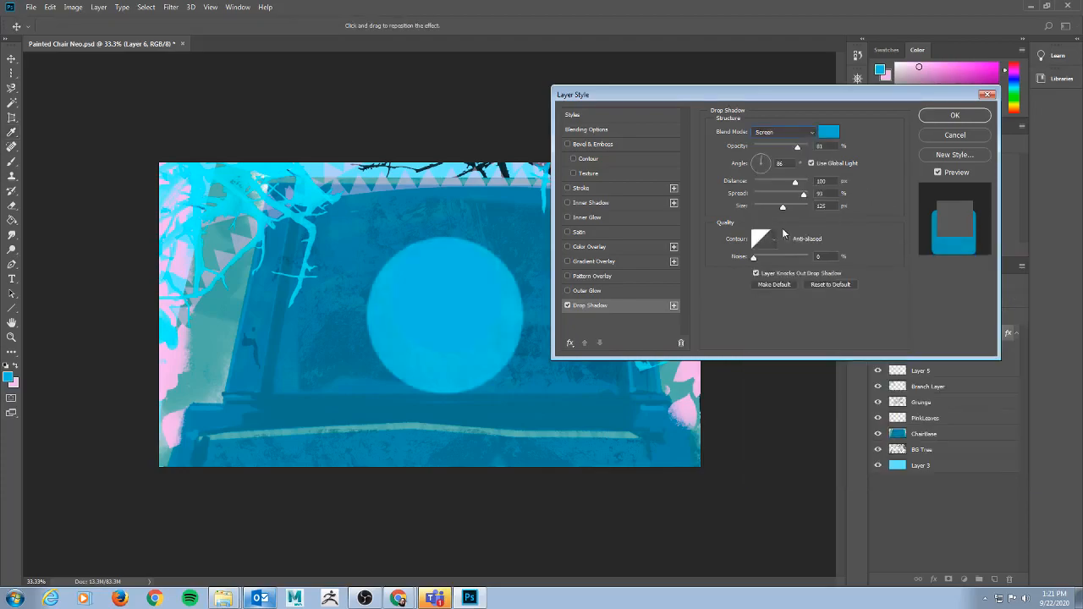
left_click(800, 135)
left_click(789, 270)
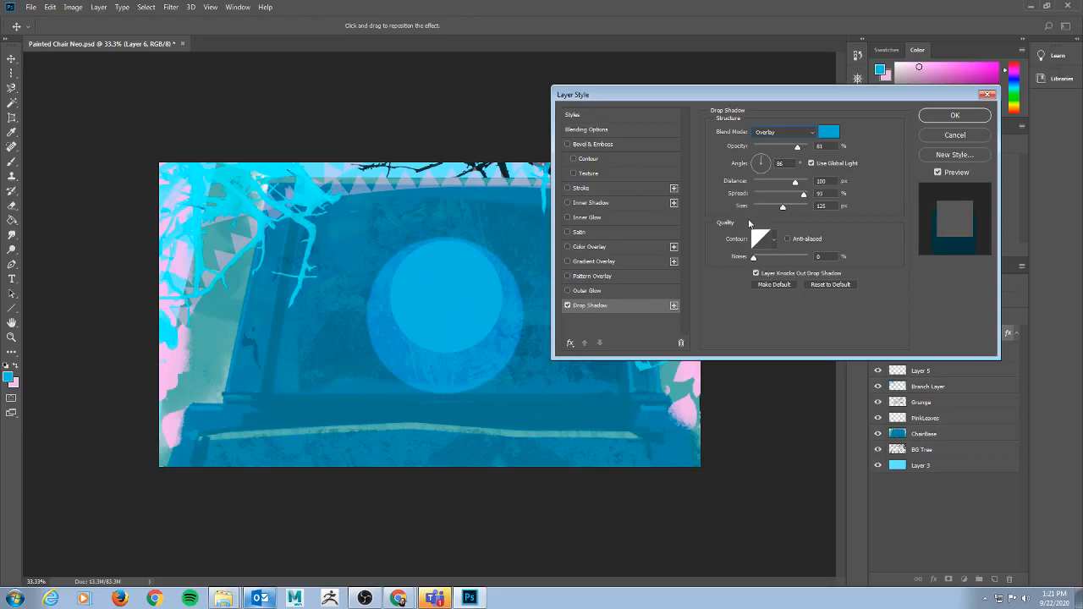
left_click(968, 115)
- Set Layer 6's blending mode to Overlay and move its circle up about 0.4 in on the chair back
left_click(929, 300)
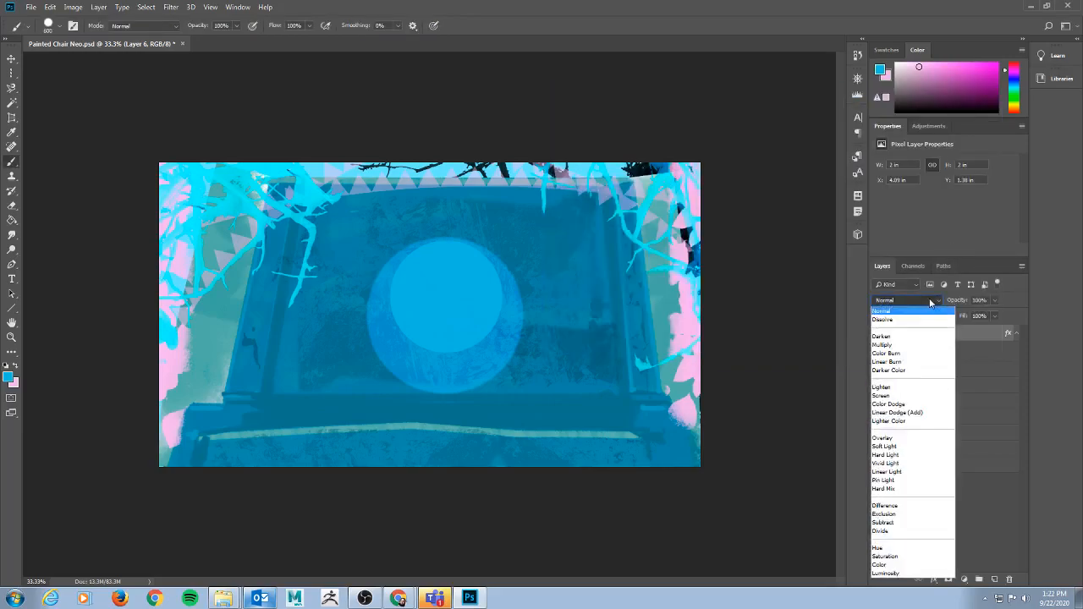
left_click(896, 439)
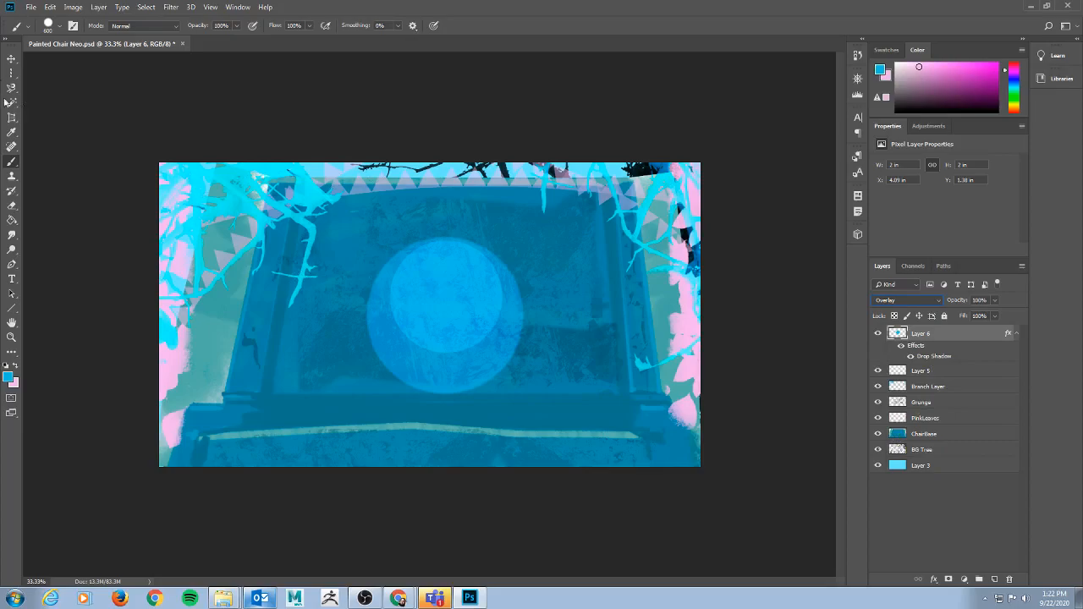
left_click(11, 59)
left_click_drag(450, 293, 446, 271)
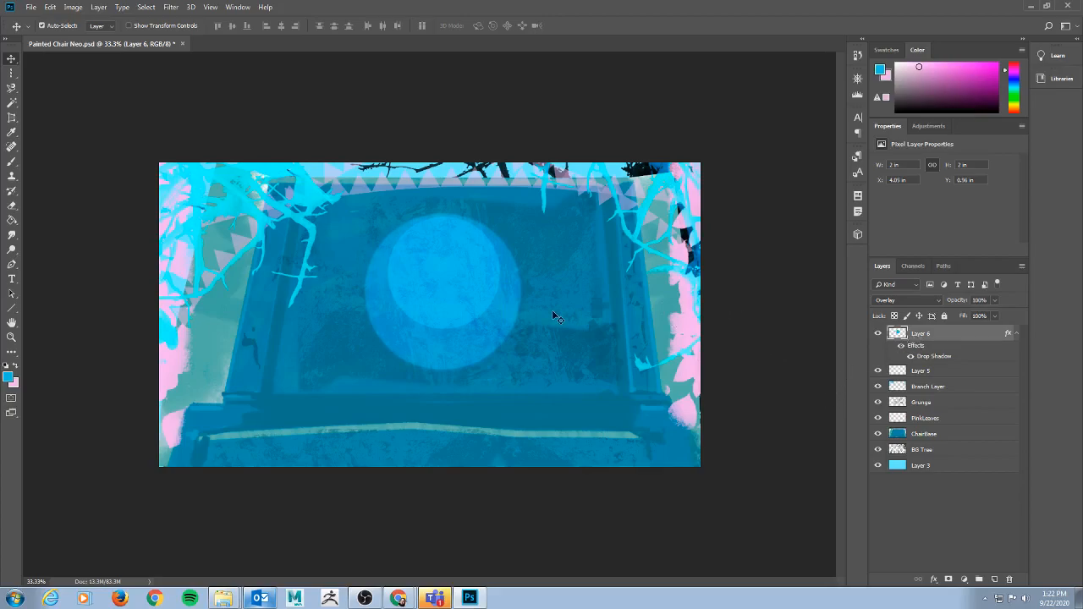
- Try the Stroke and Bevel & Emboss effects on Layer 6, turning each one off again
double_click(967, 334)
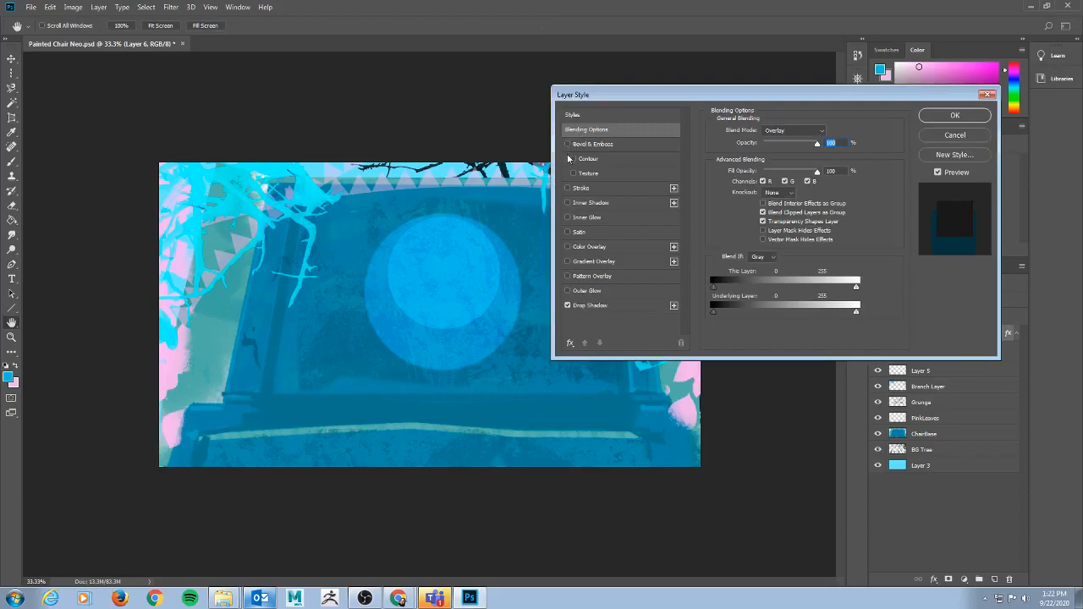
left_click(568, 188)
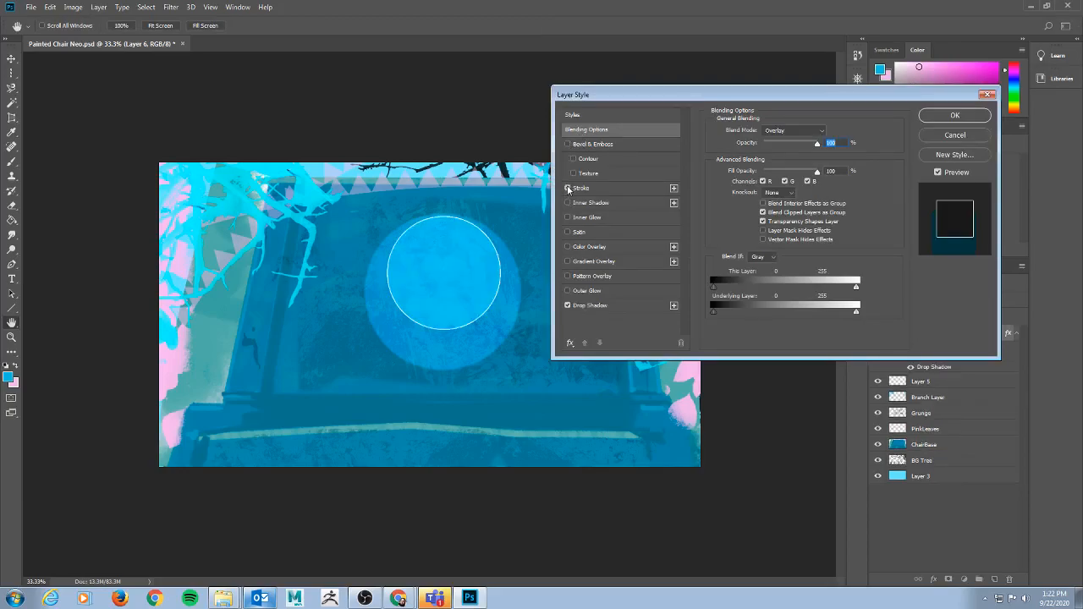
left_click(568, 188)
left_click(568, 143)
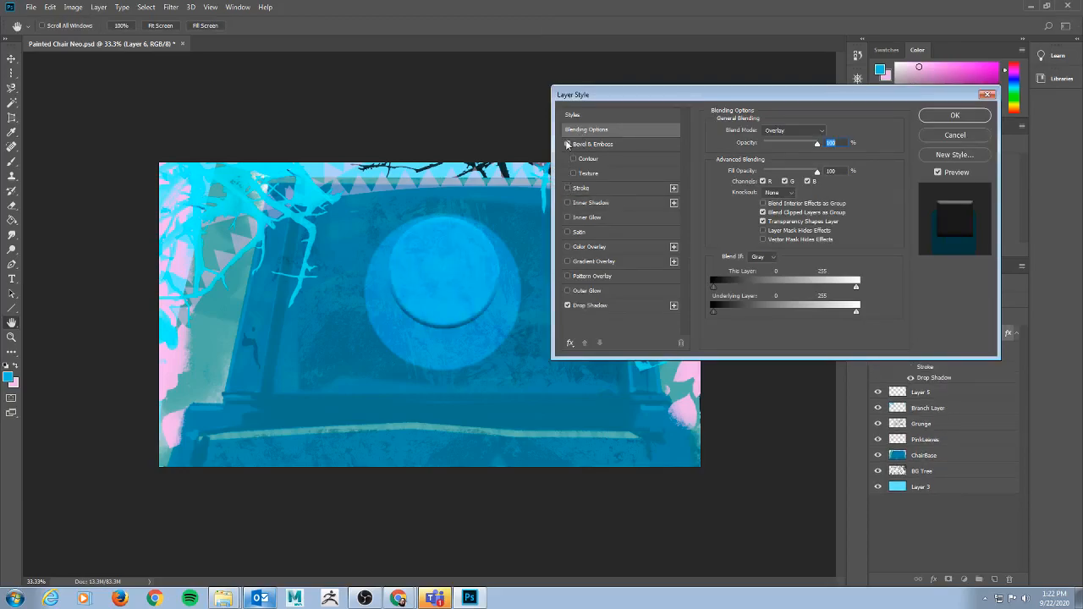
left_click(568, 143)
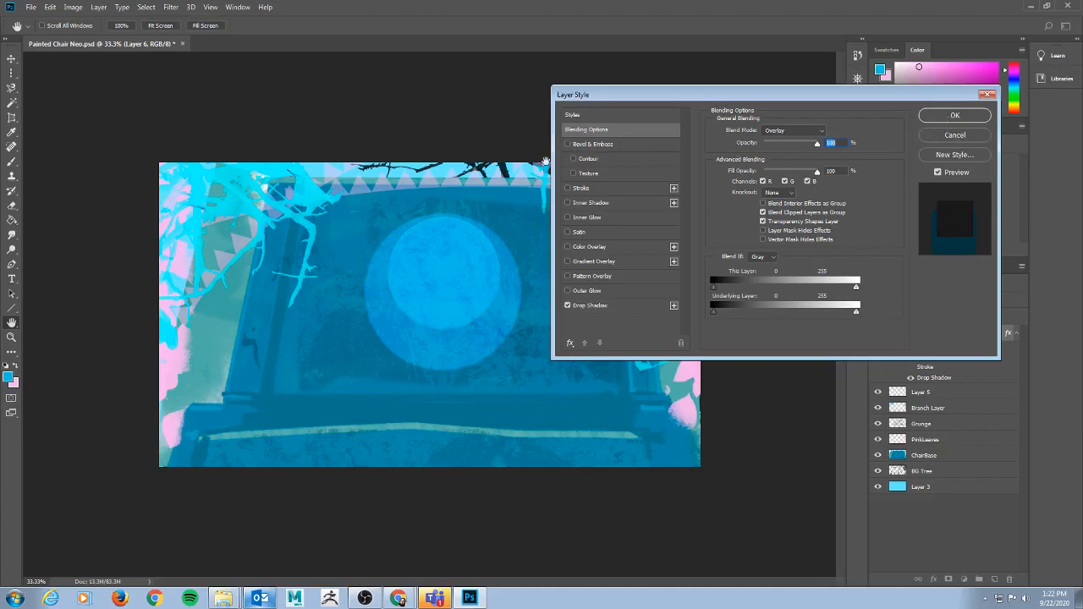
- Turn on the Stroke effect for Layer 6 and set its colour to light blue (69d0f4)
left_click(567, 187)
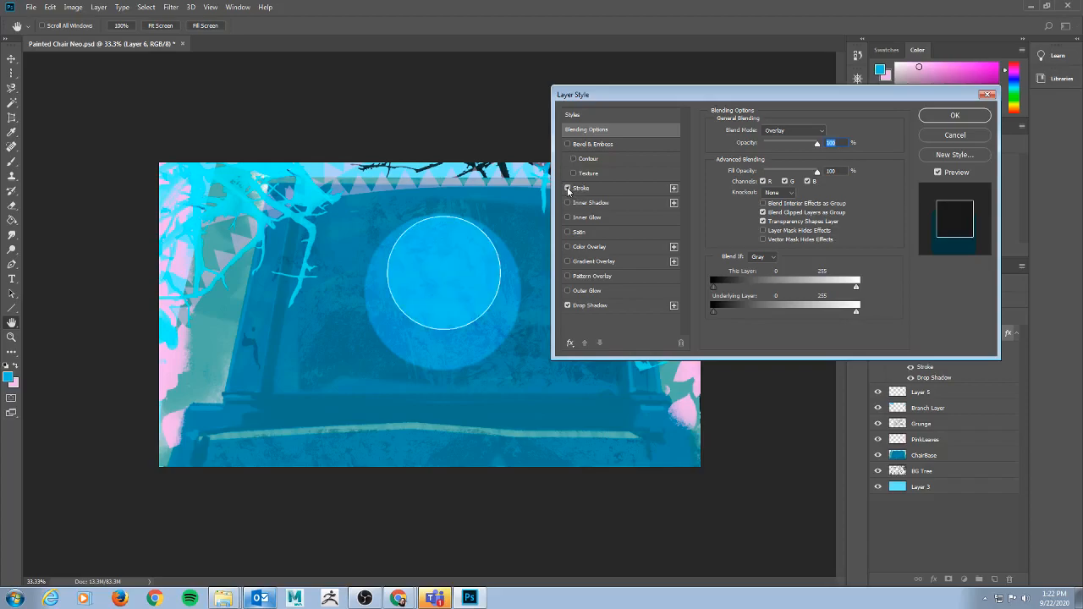
left_click(592, 189)
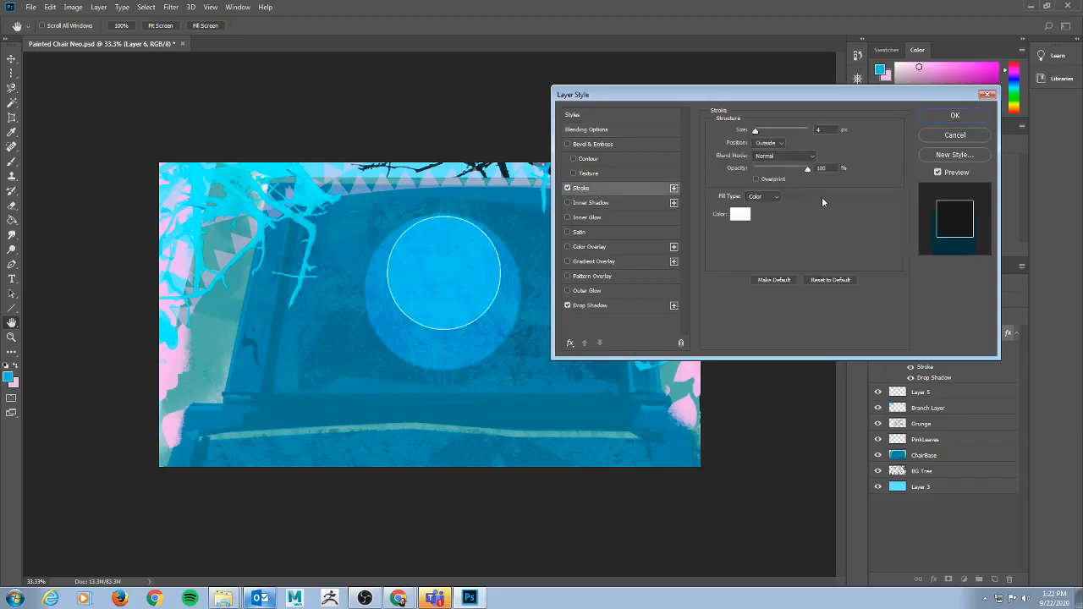
left_click(740, 214)
left_click(513, 267)
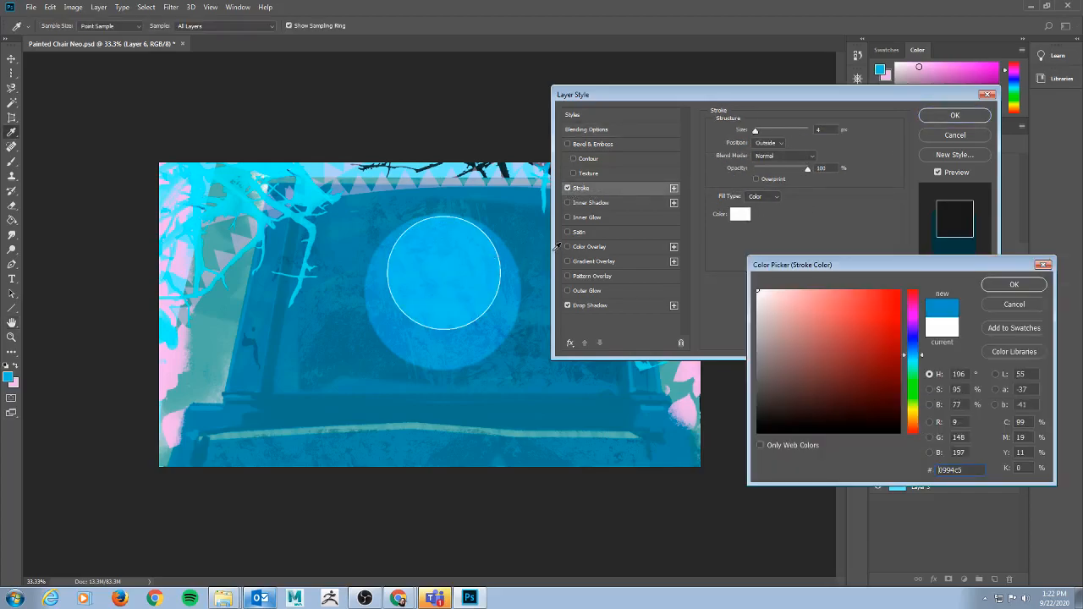
left_click(839, 293)
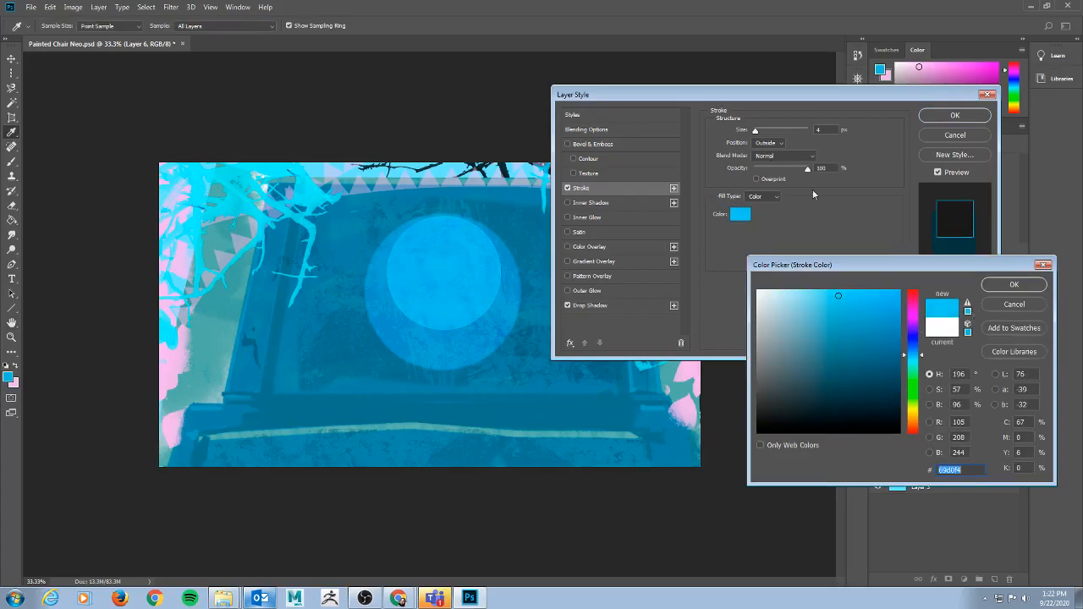
left_click(1012, 285)
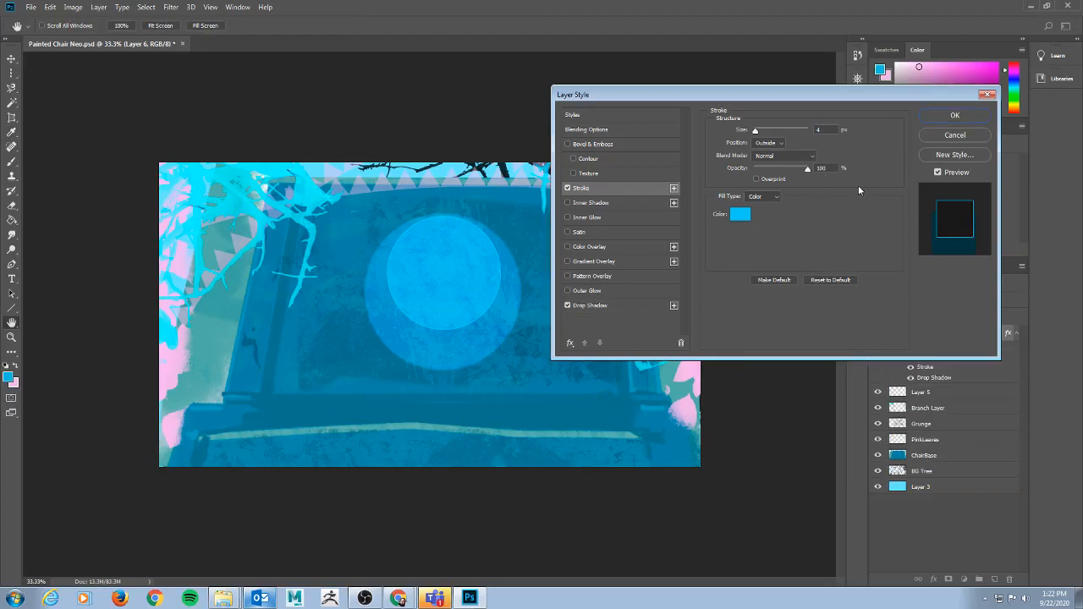
- Try Screen as the stroke's blend mode, widen the stroke to 10 px and settle on Overlay
left_click(804, 156)
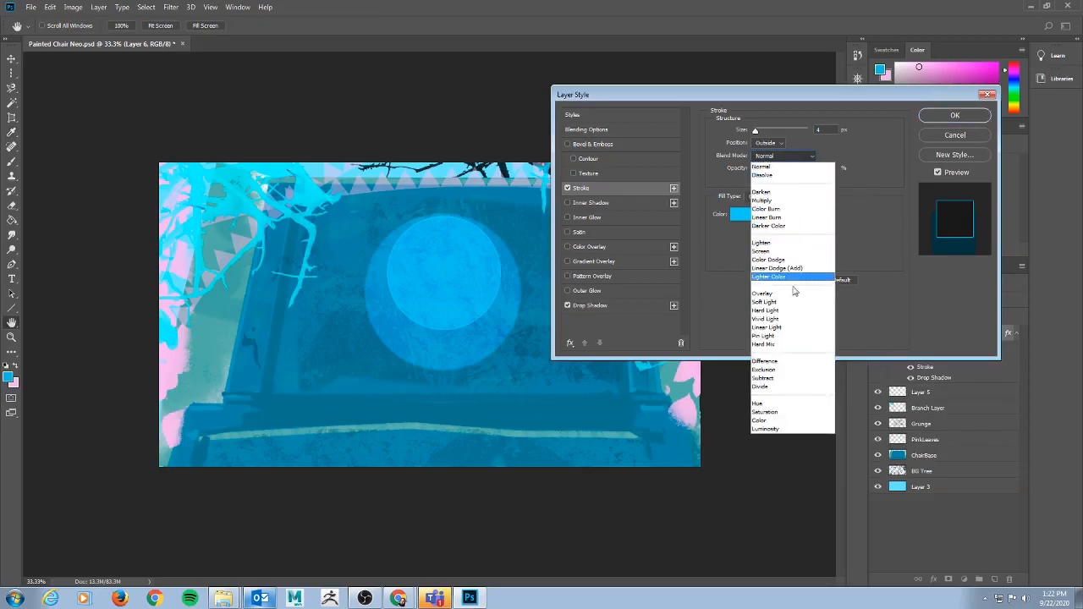
left_click(776, 252)
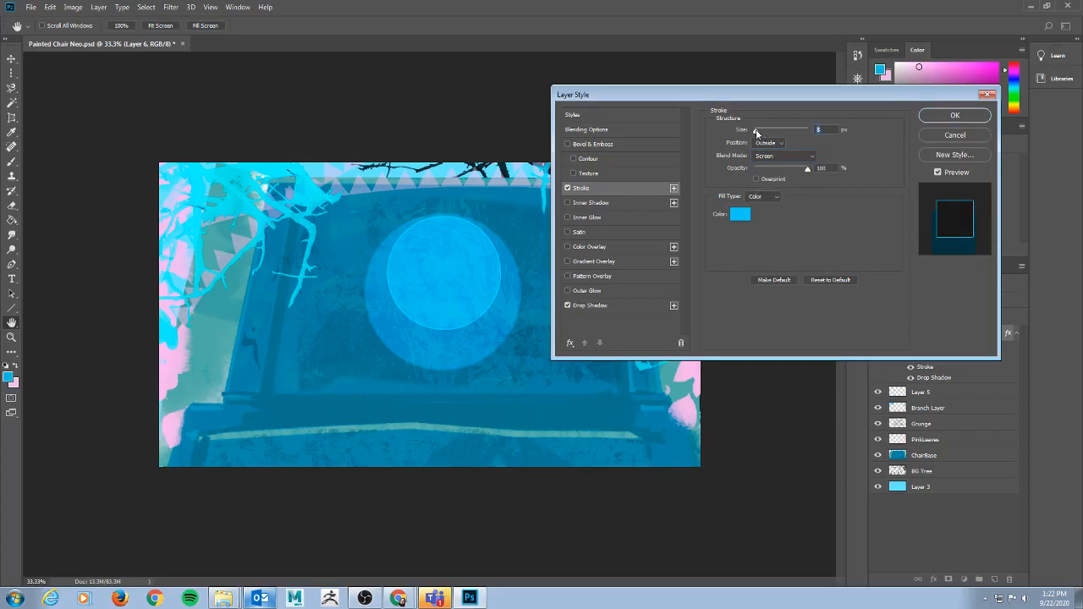
left_click_drag(757, 132, 759, 133)
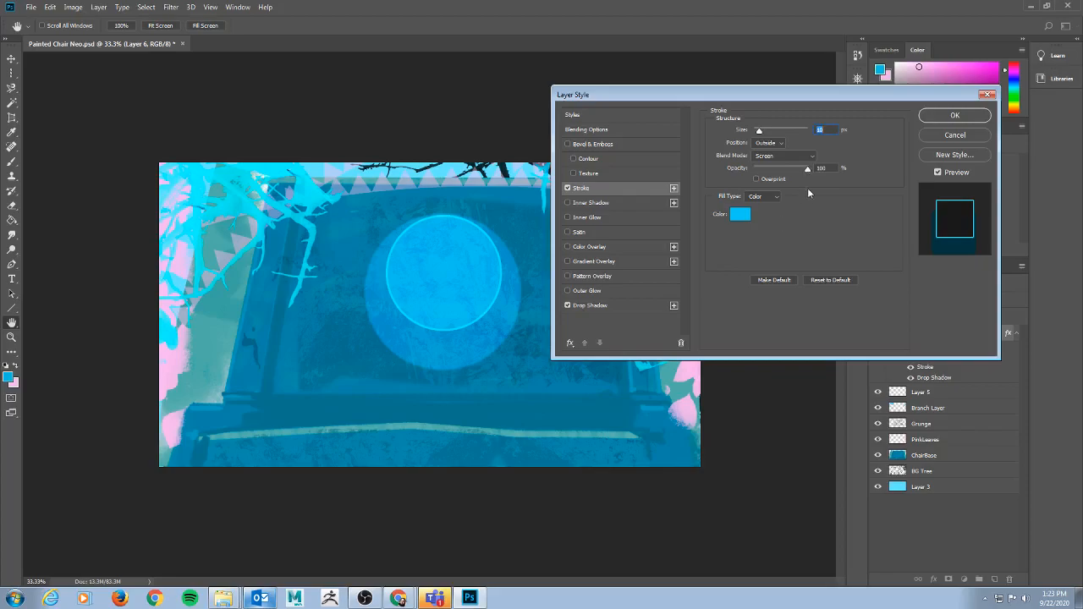
mouse_move(807, 168)
left_mouse_down()
mouse_move(785, 171)
mouse_move(849, 166)
left_mouse_up()
left_click(804, 155)
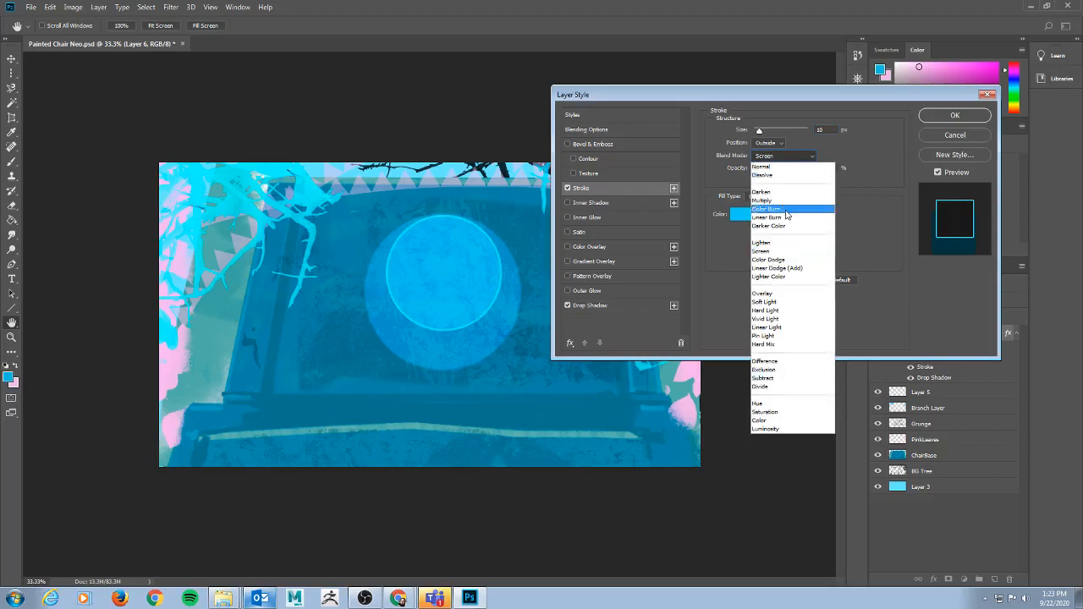
left_click(777, 294)
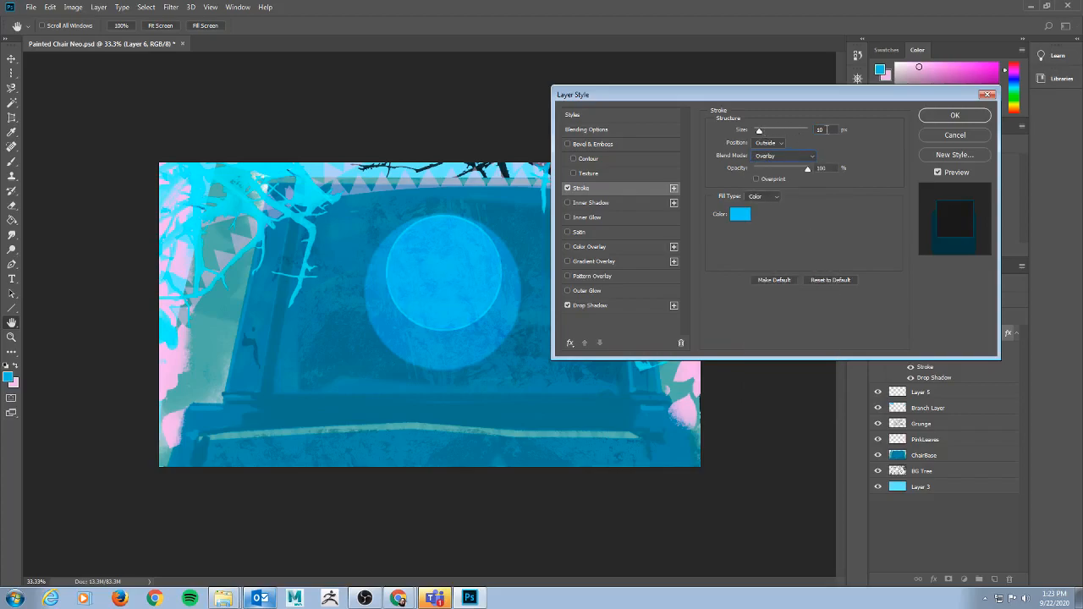
- Shift the stroke's colour to cyan (69e9f4) and apply the layer style
left_click(759, 131)
left_click(746, 215)
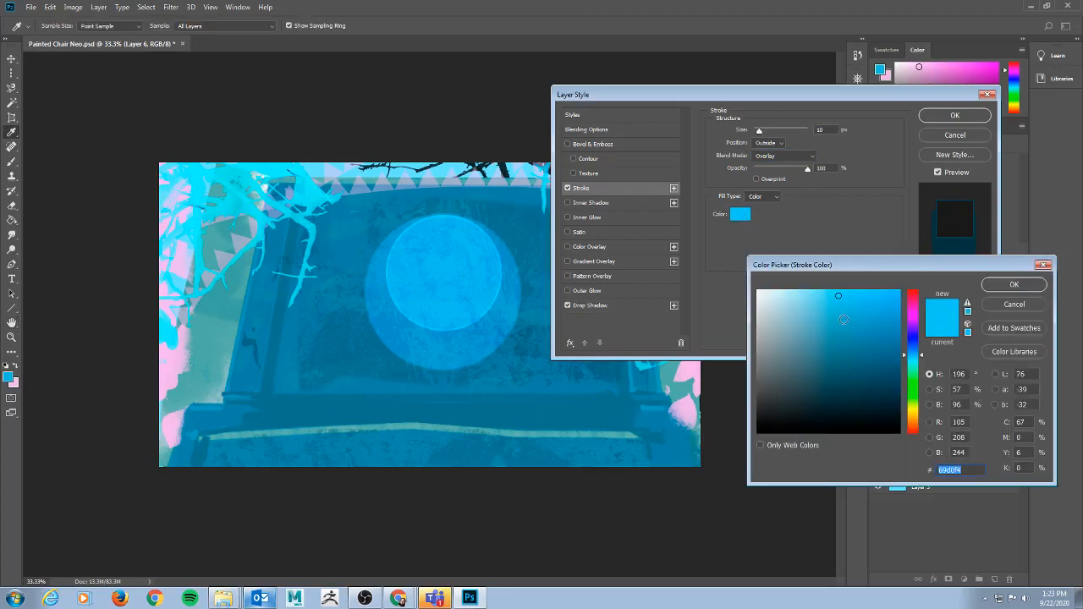
left_click_drag(920, 364, 919, 361)
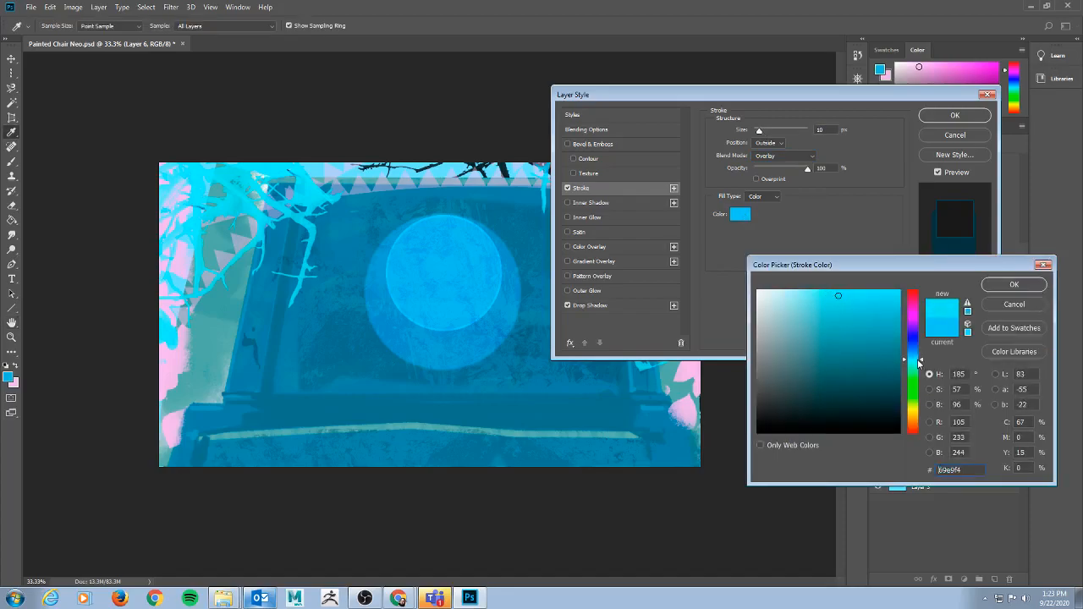
left_click(1003, 287)
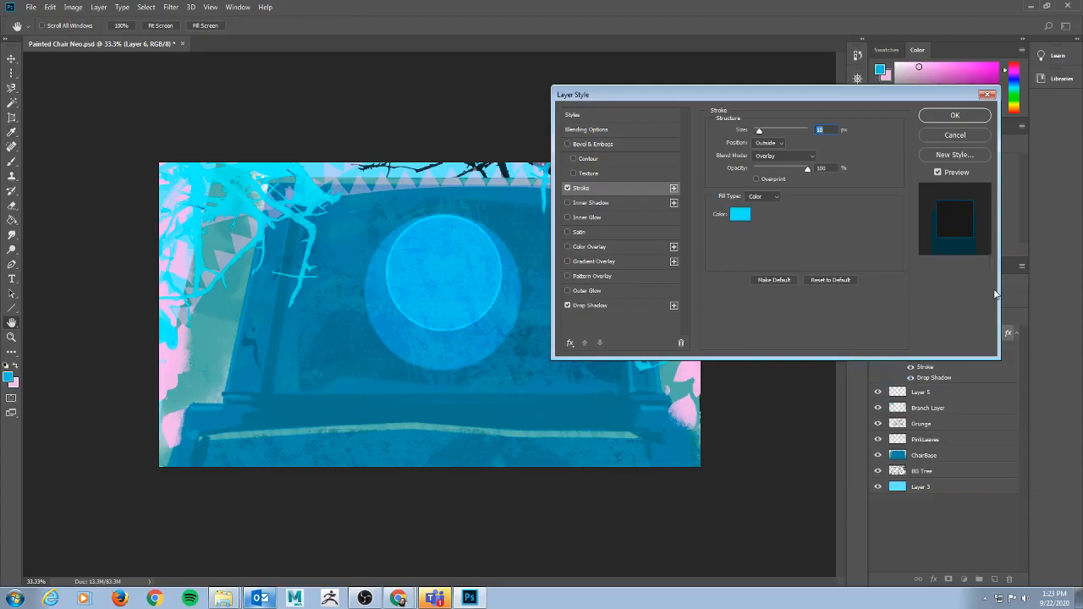
left_click(954, 115)
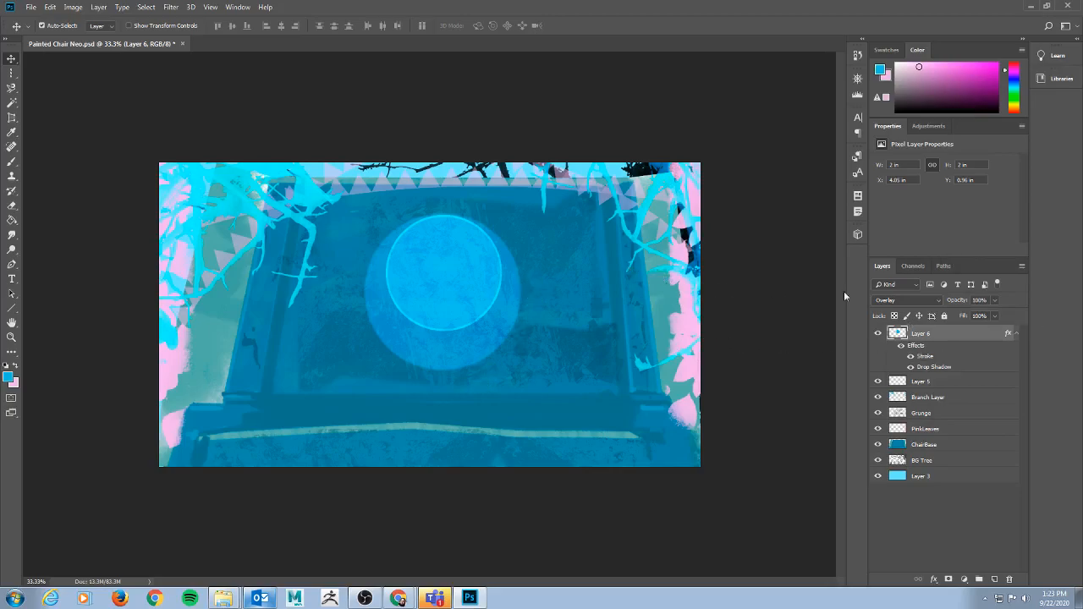
- Lower Layer 6's opacity to about 61% and collapse its list of effects
left_click(995, 299)
left_click_drag(987, 316, 978, 318)
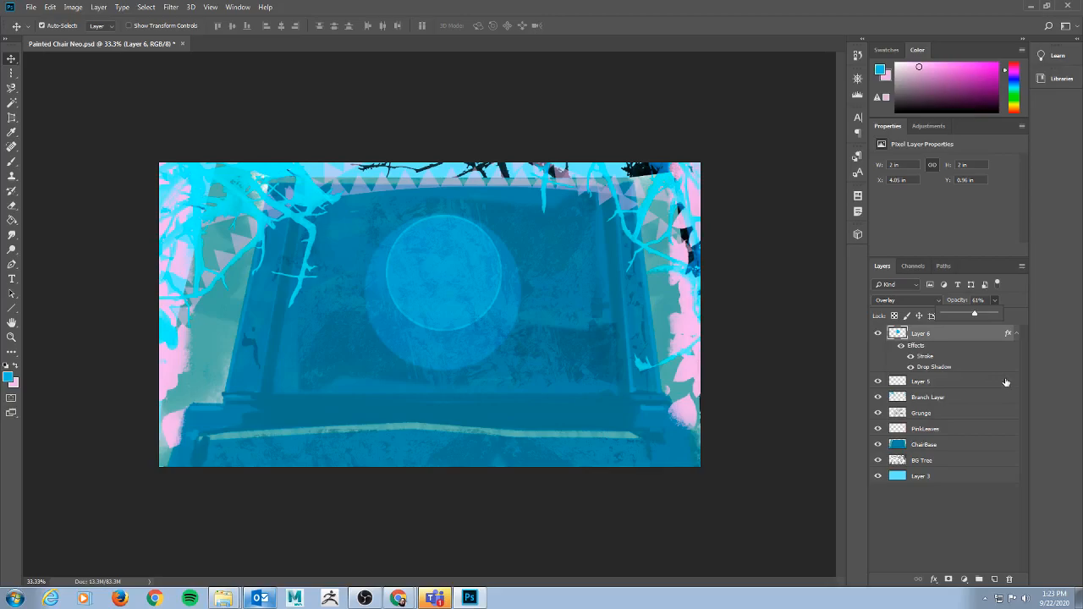
left_click(967, 340)
left_click(1017, 333)
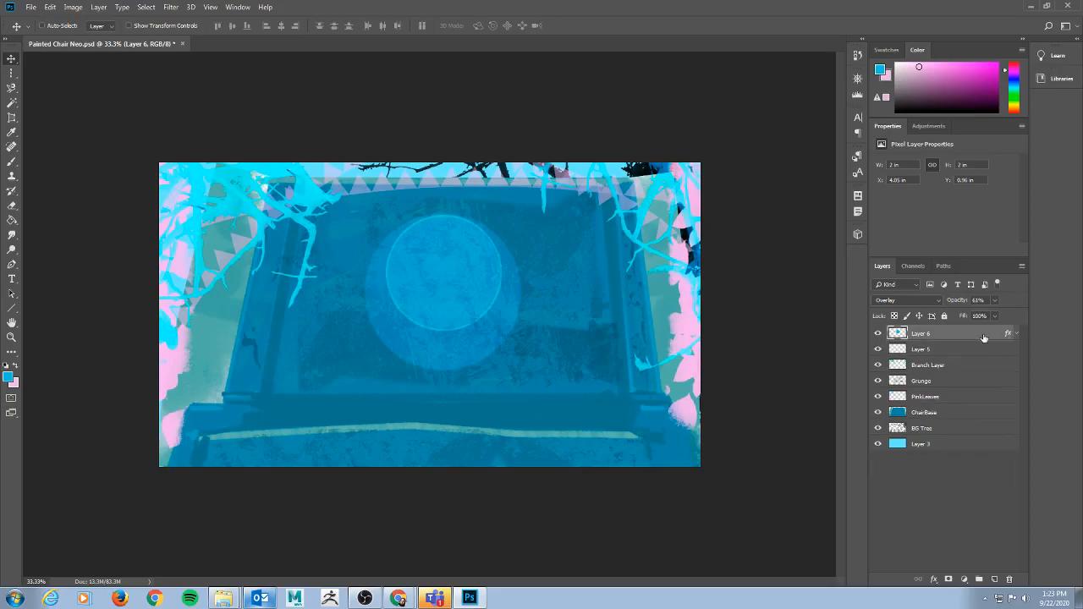
- Duplicate Layer 6 within the same document, keeping the name Layer 6 copy
right_click(983, 334)
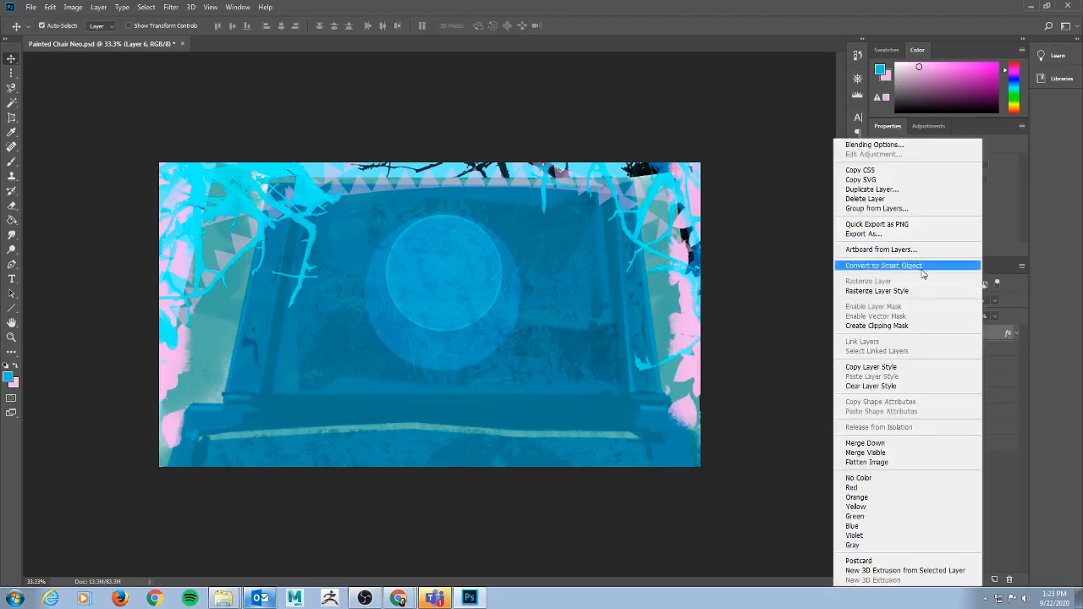
left_click(868, 189)
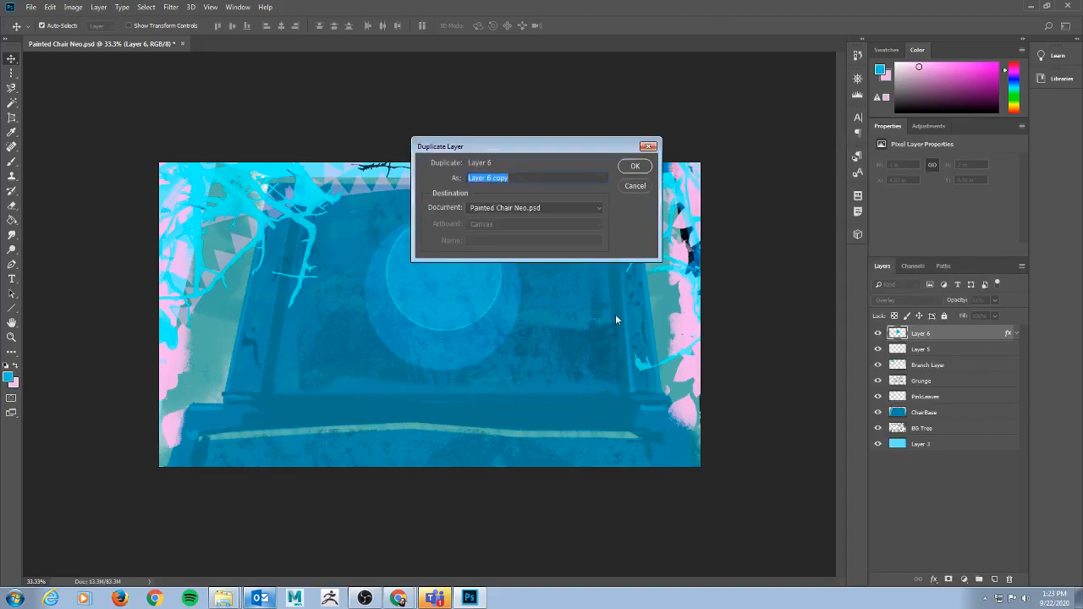
left_click(628, 168)
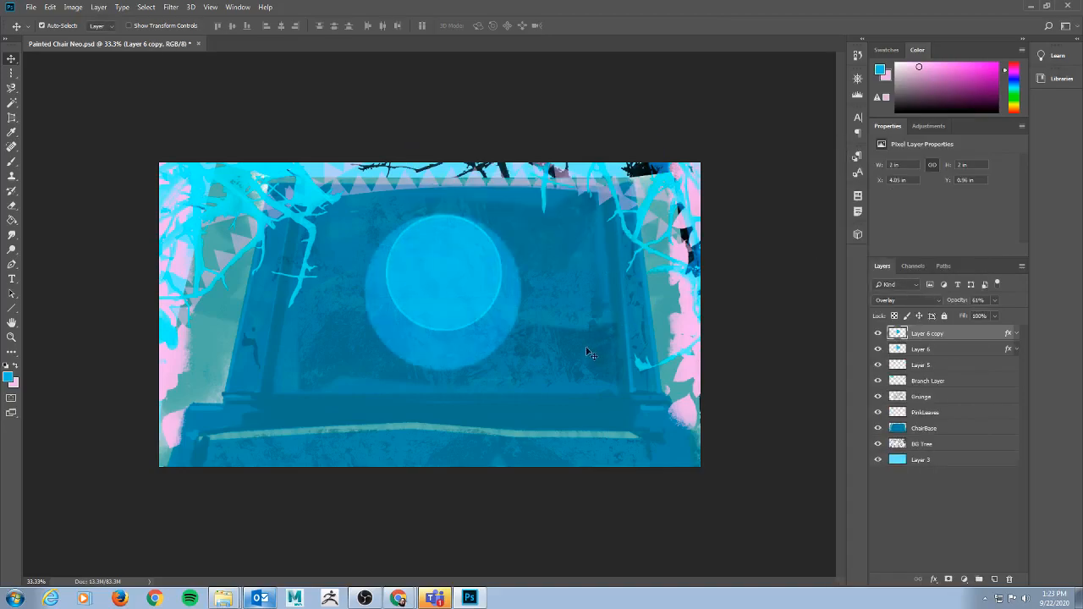
- Scale the copied circle to about 44.5% and place it to the lower right of the large circle on the chair back
key("ctrl+t")
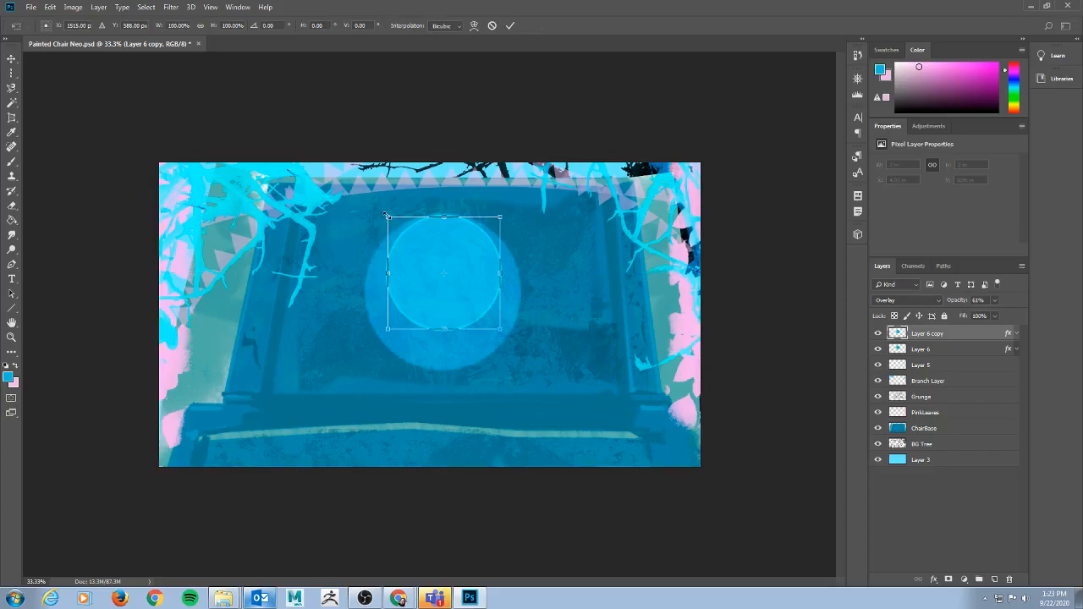
left_click_drag(388, 217, 450, 279)
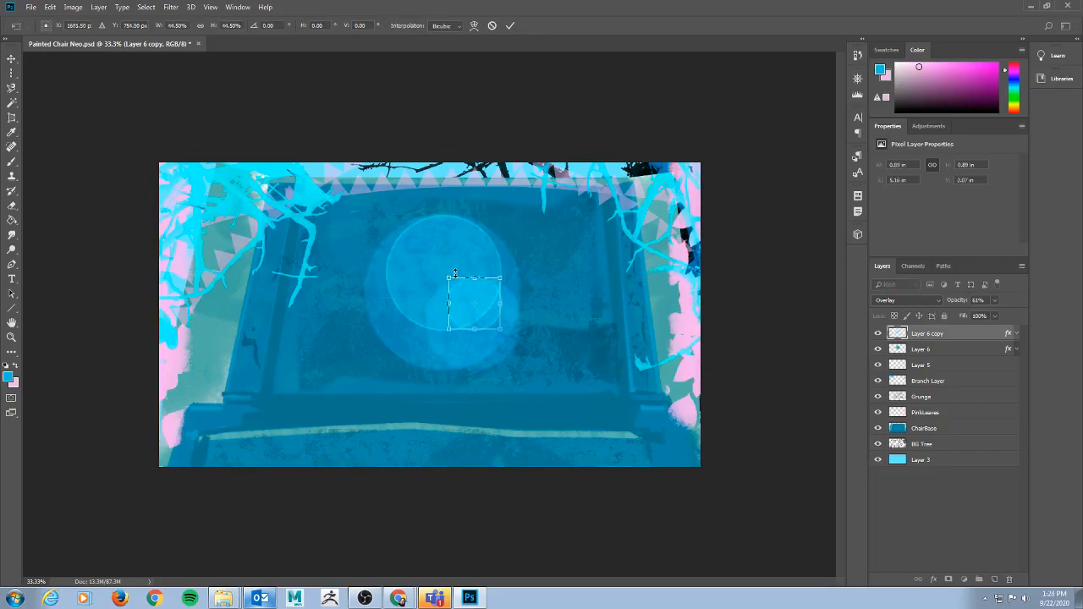
left_click_drag(489, 309, 569, 335)
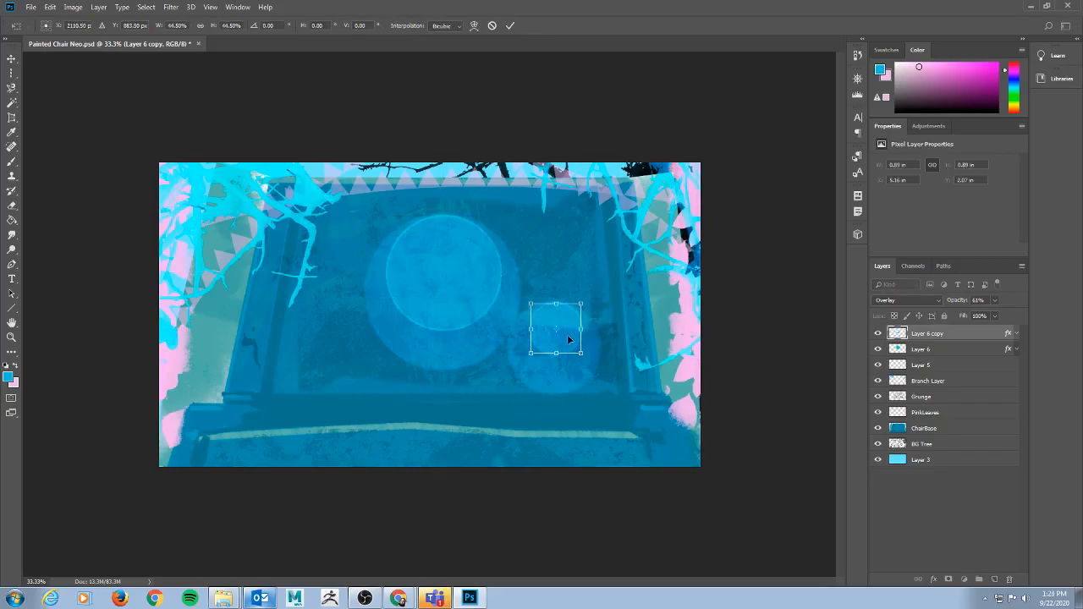
key("Right")
key("Right")
key("Right")
key("Up")
key("Up")
key("Up")
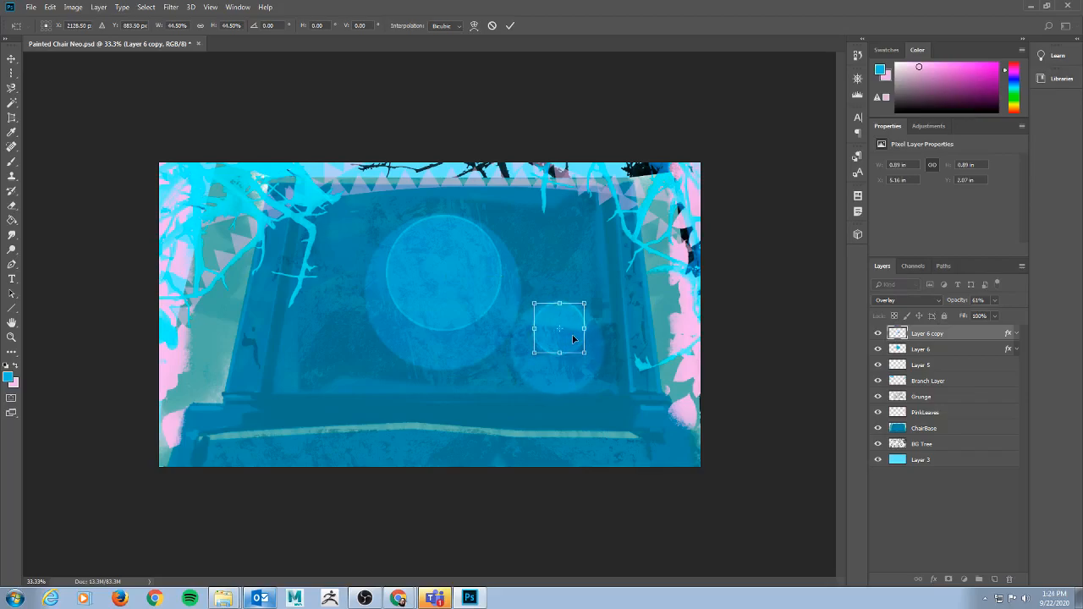
key("Right")
key("Right")
key("Return")
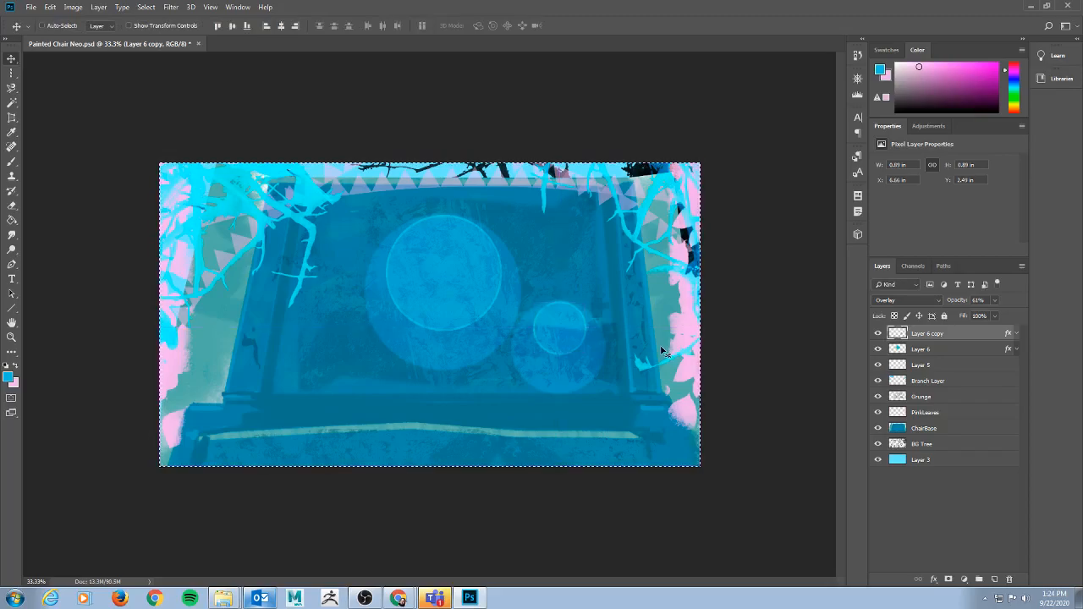
- Try copying the small circle with the whole canvas selected and pasting it as a new layer, and undo the paste
key("ctrl+a")
key("ctrl+c")
key("ctrl+v")
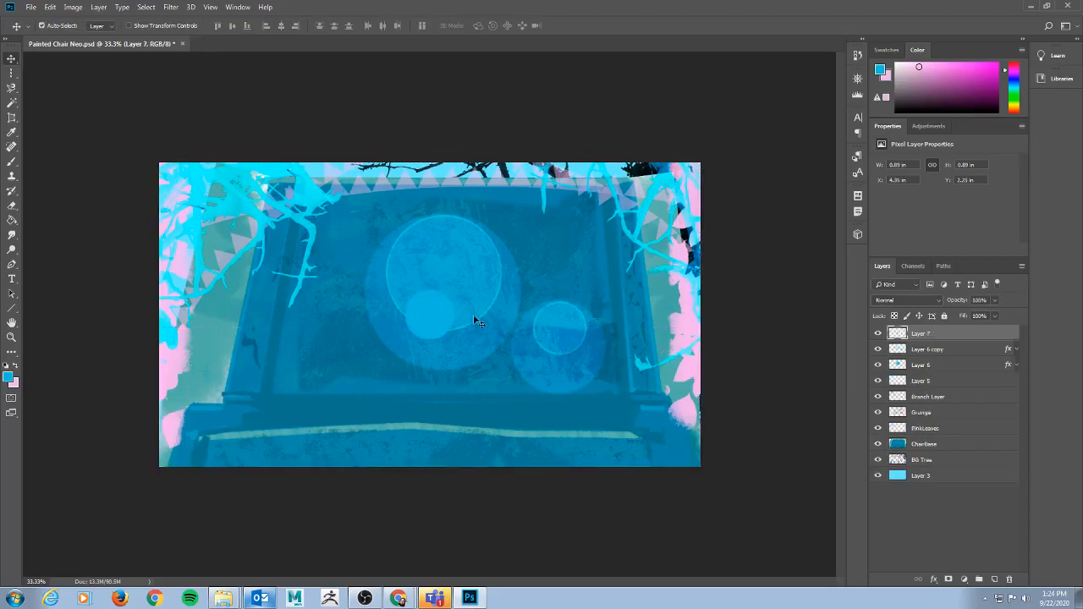
key("ctrl+z")
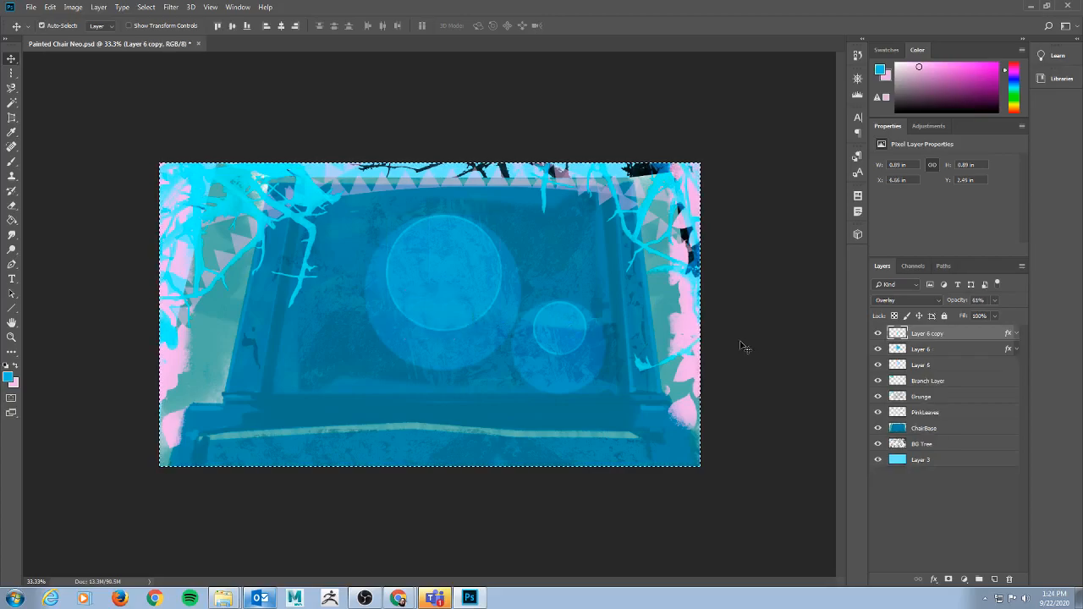
- Rename the large circle's layer Circlet and the small circle's layer SmallerCirclet
double_click(925, 350)
type("C")
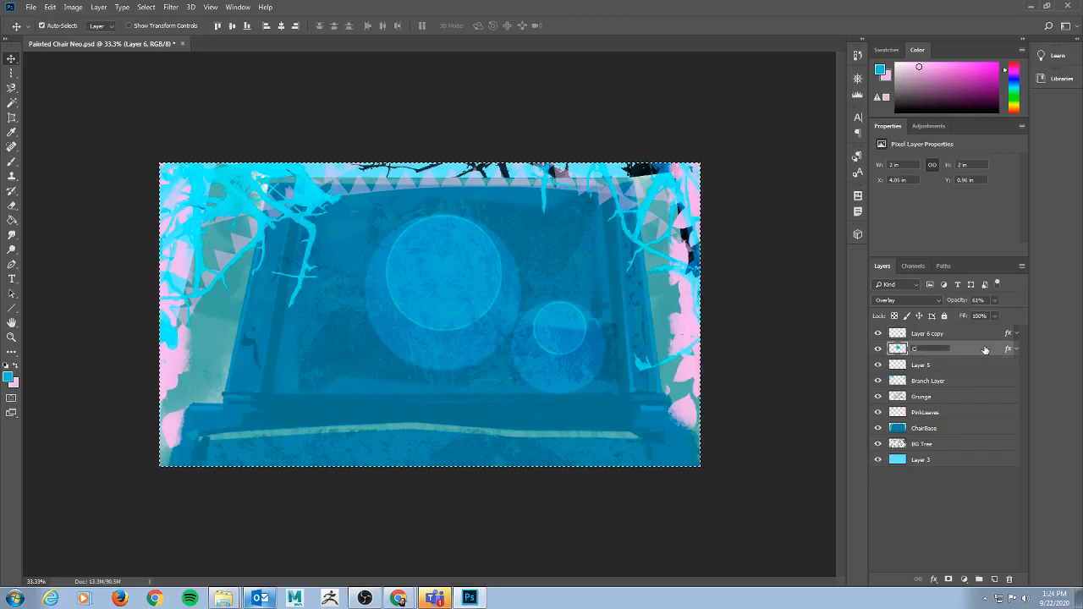
type("ircle1")
key("Return")
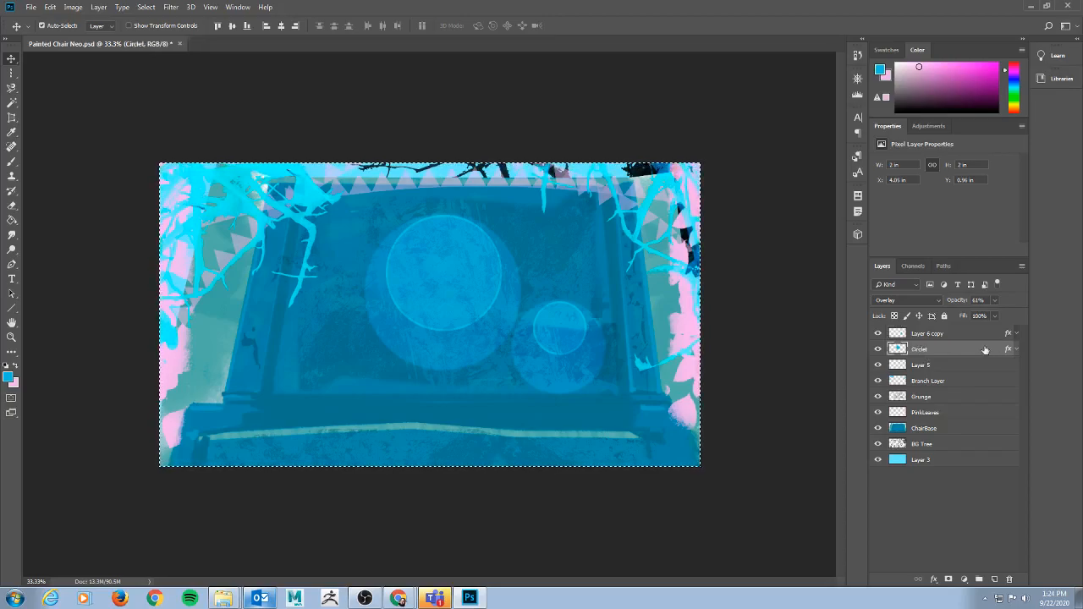
double_click(930, 334)
type("Small")
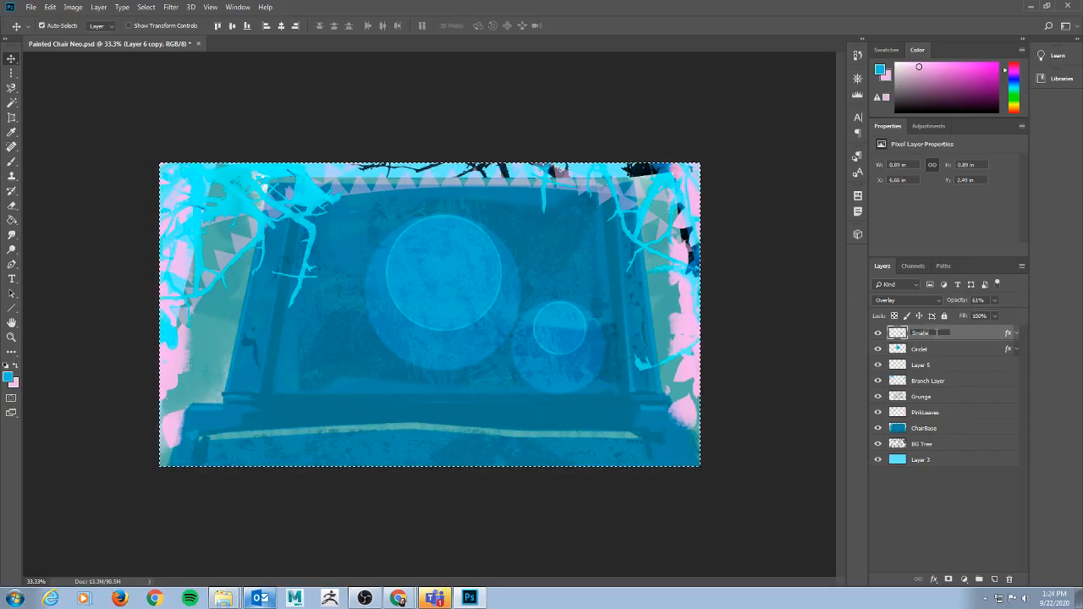
type("erCirclet")
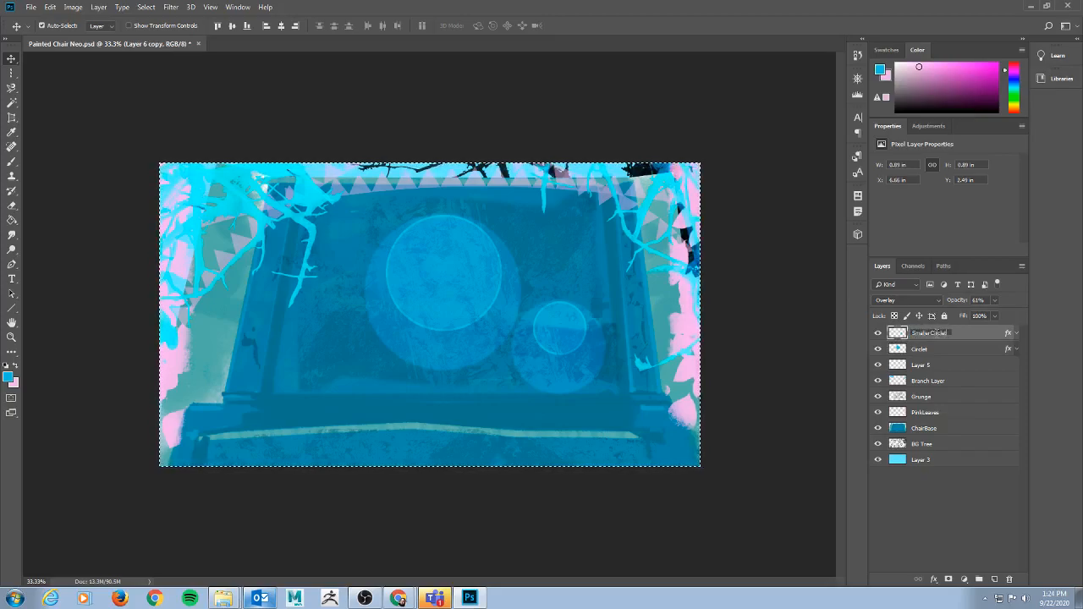
key("Return")
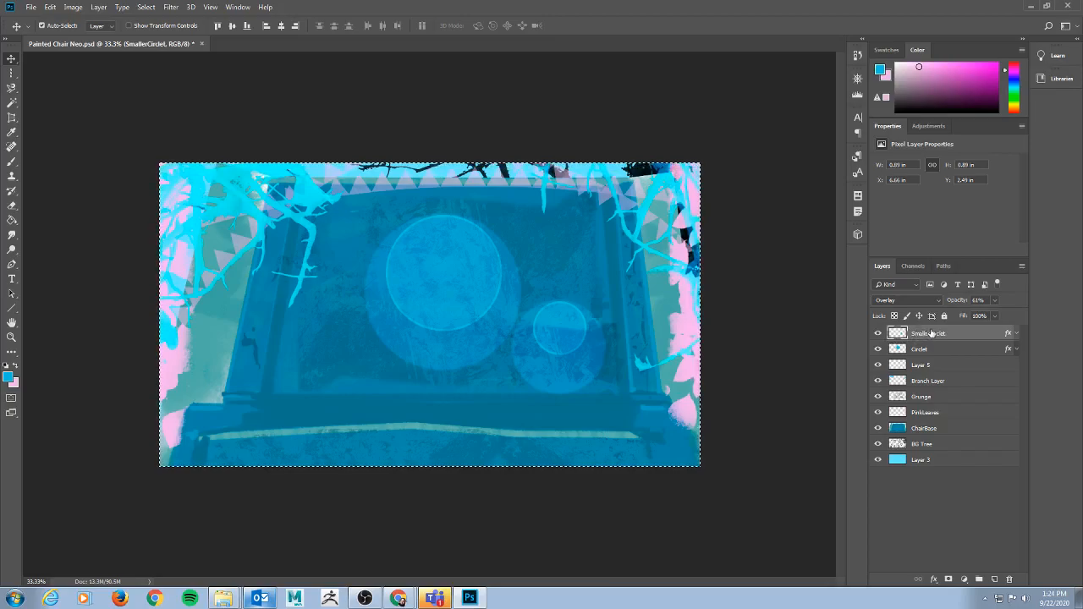
- Duplicate the SmallerCirclet layer and move the copy about 4.1 in left, to the other side of the large circle
right_click(931, 334)
left_click(970, 190)
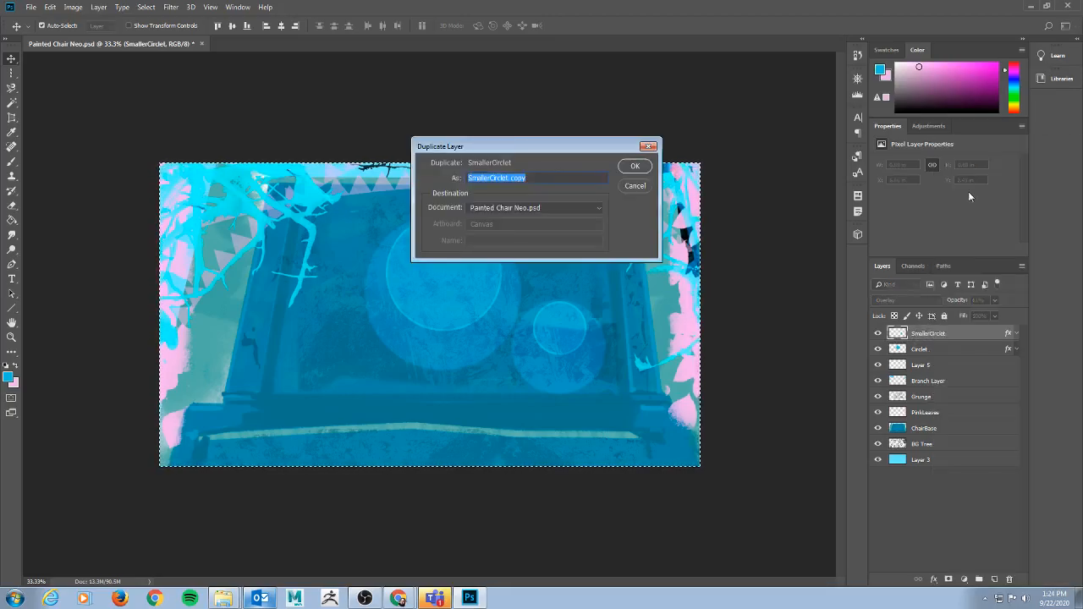
left_click(640, 168)
left_click_drag(615, 362, 352, 362)
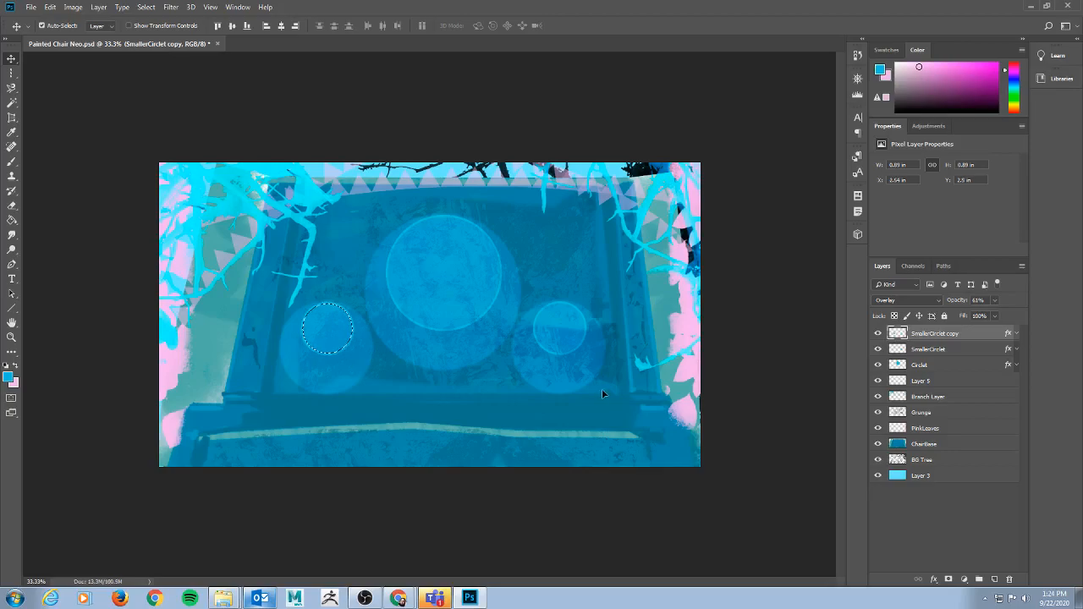
- Clear the selection and save the document
key("ctrl+d")
key("ctrl")
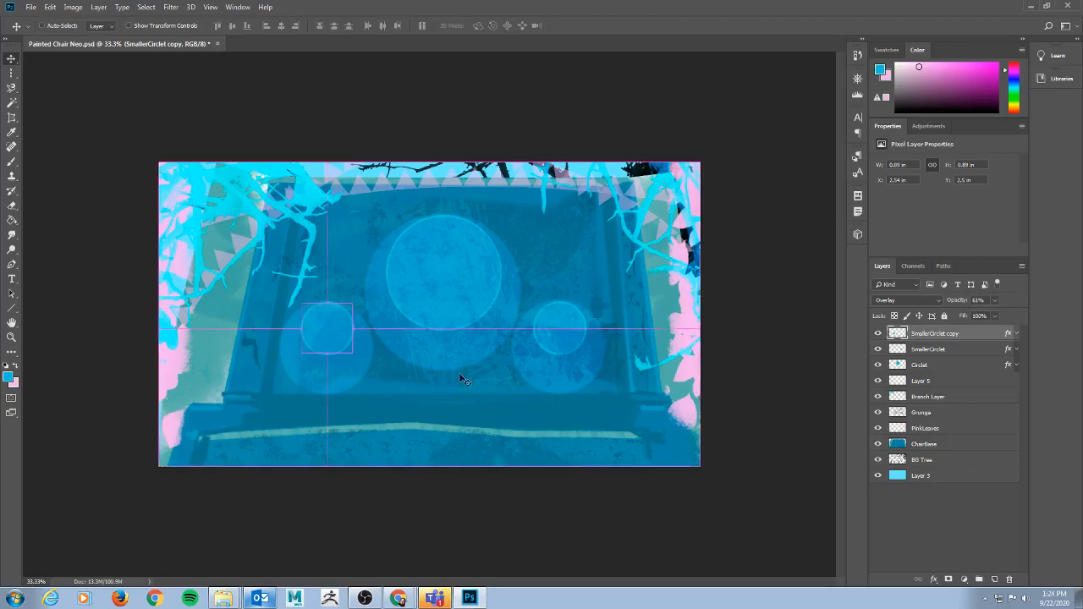
key("ctrl+s")
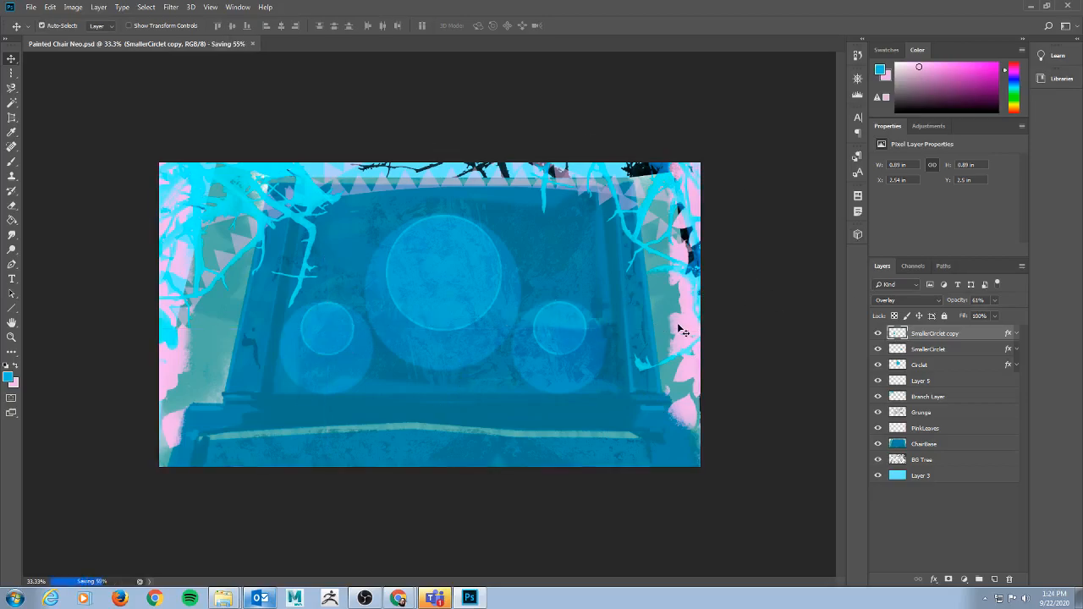
left_click(35, 9)
left_click(27, 7)
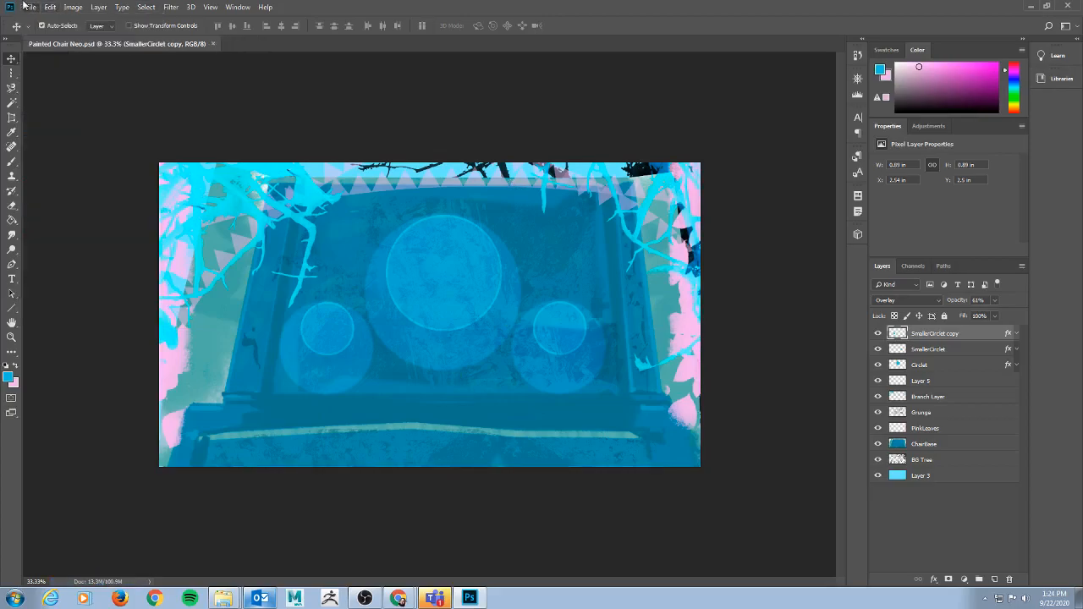
- Switch to the AA150Chapter_004 slides in Chrome and read from the layer styles slides through to the Adjustment layers slide
key("alt+Tab")
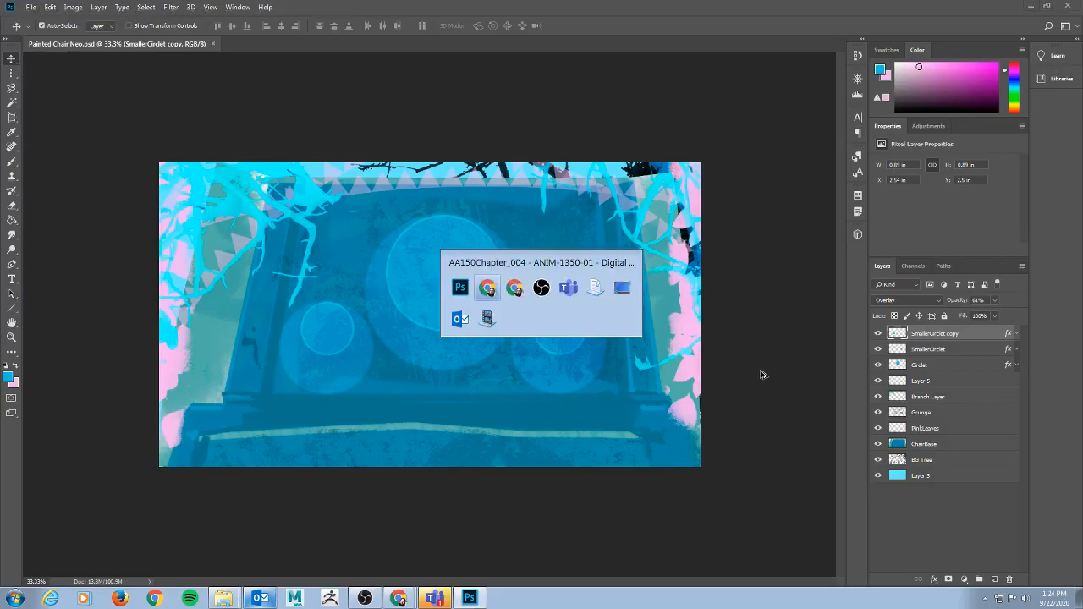
scroll(764, 452, "down", 2)
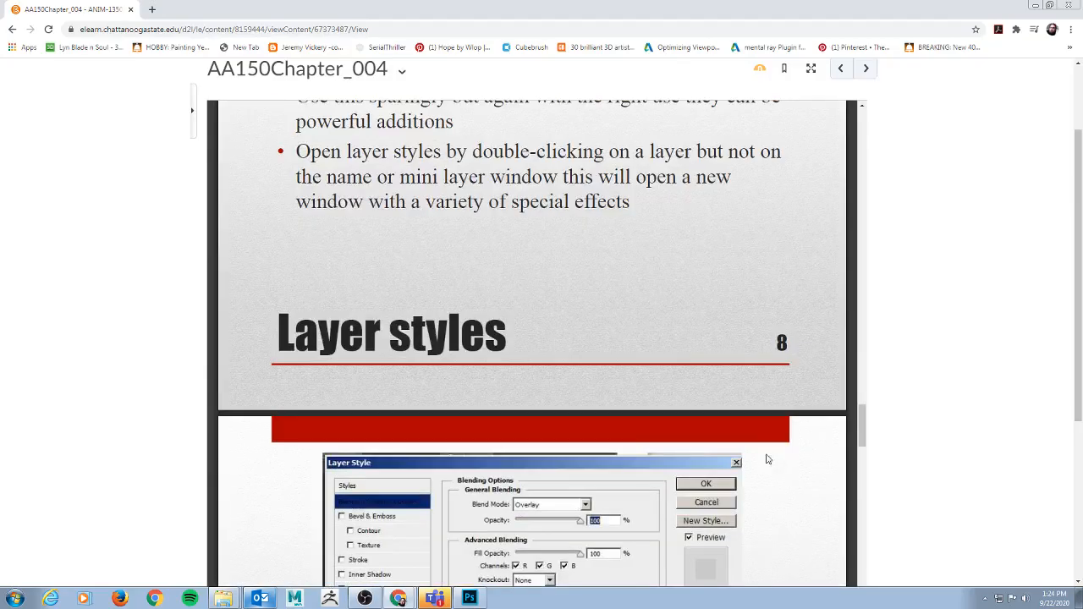
scroll(767, 459, "down", 3)
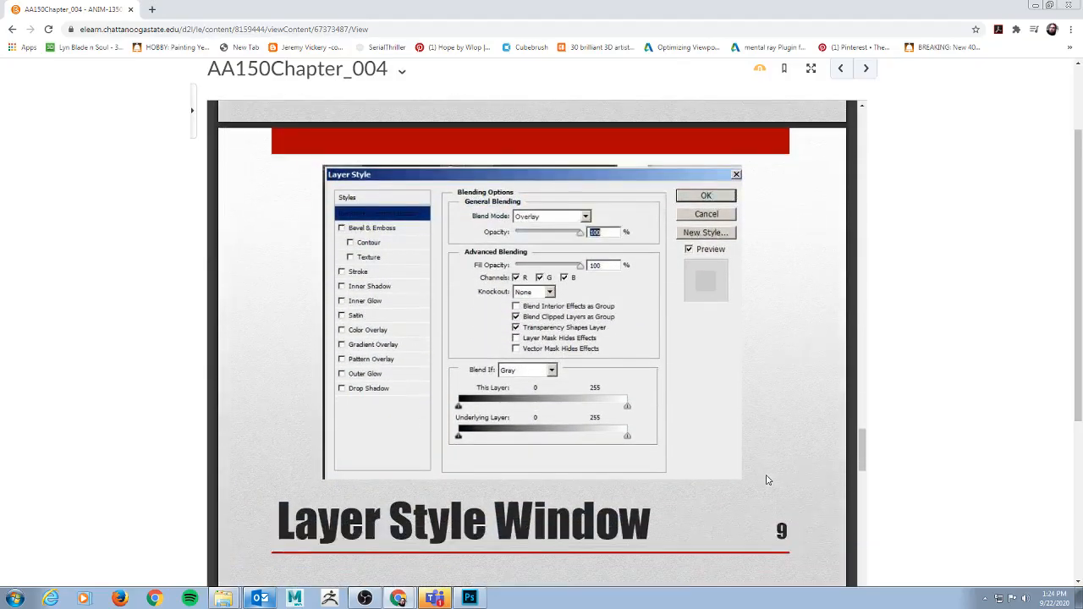
scroll(767, 480, "down", 6)
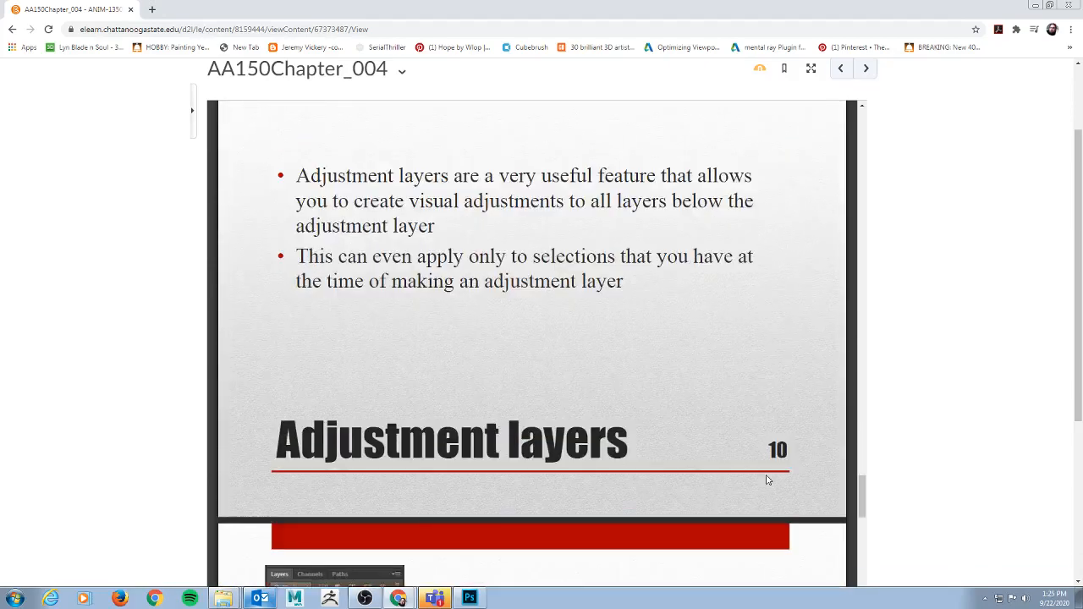
scroll(768, 480, "up", 1)
scroll(767, 479, "down", 1)
scroll(768, 481, "up", 1)
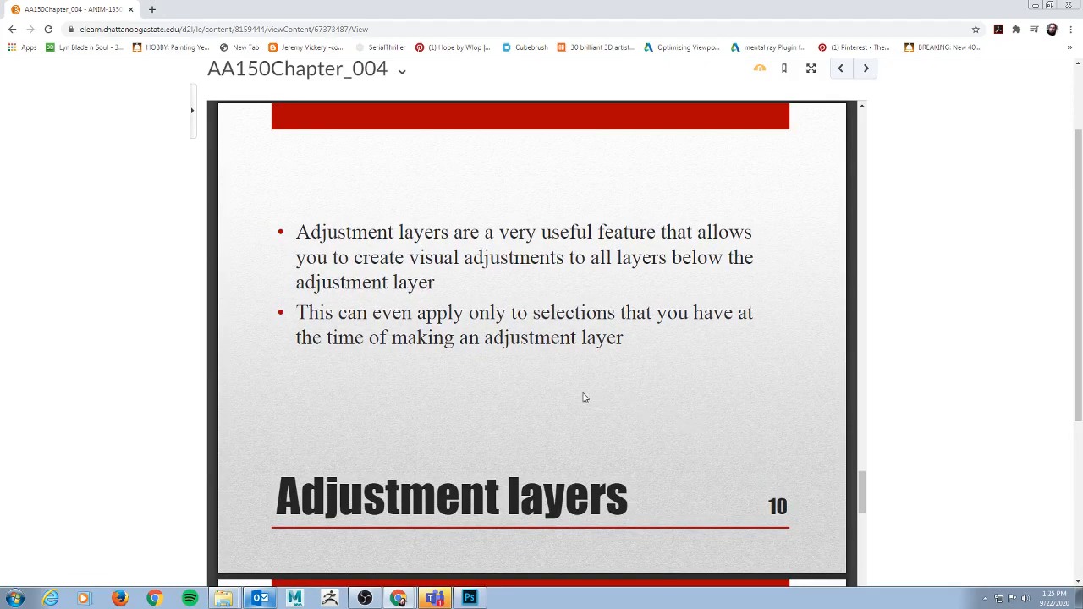
- Return to Photoshop and review the available adjustment layer types without adding one
key("alt+Tab")
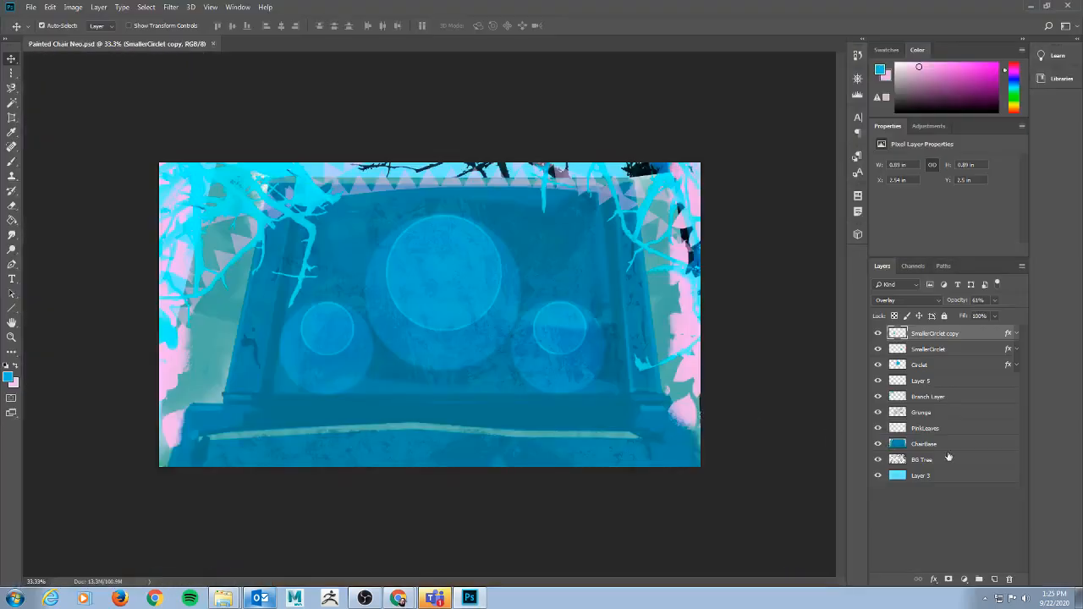
left_click(966, 580)
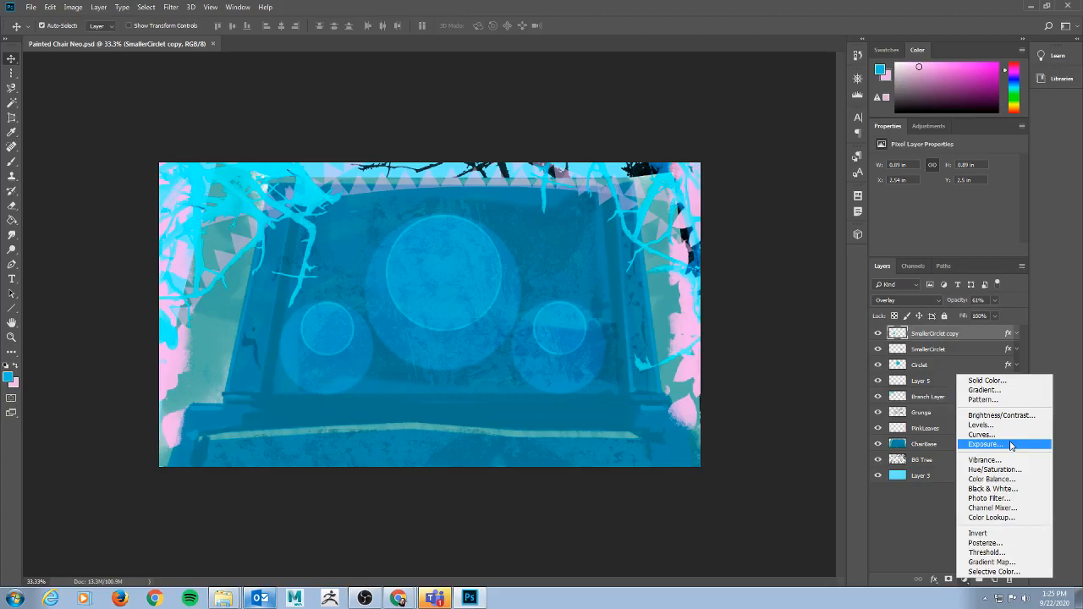
left_click(1045, 333)
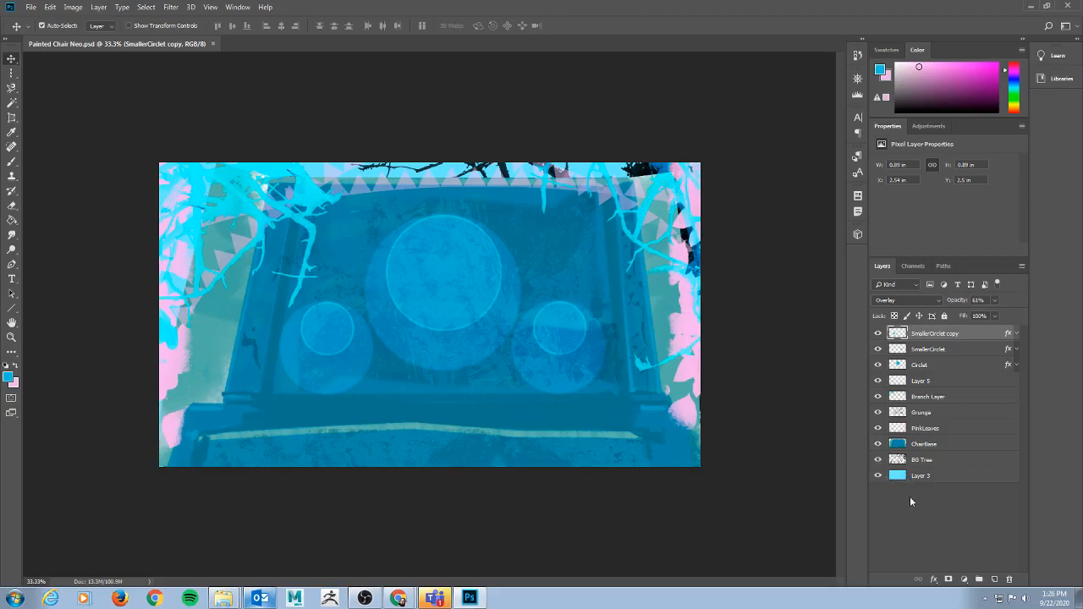
- Switch to the Chrome slides and read the rest of the adjustment layers section and the final notes on collapsing layers
key("alt+Tab")
scroll(648, 430, "down", 3)
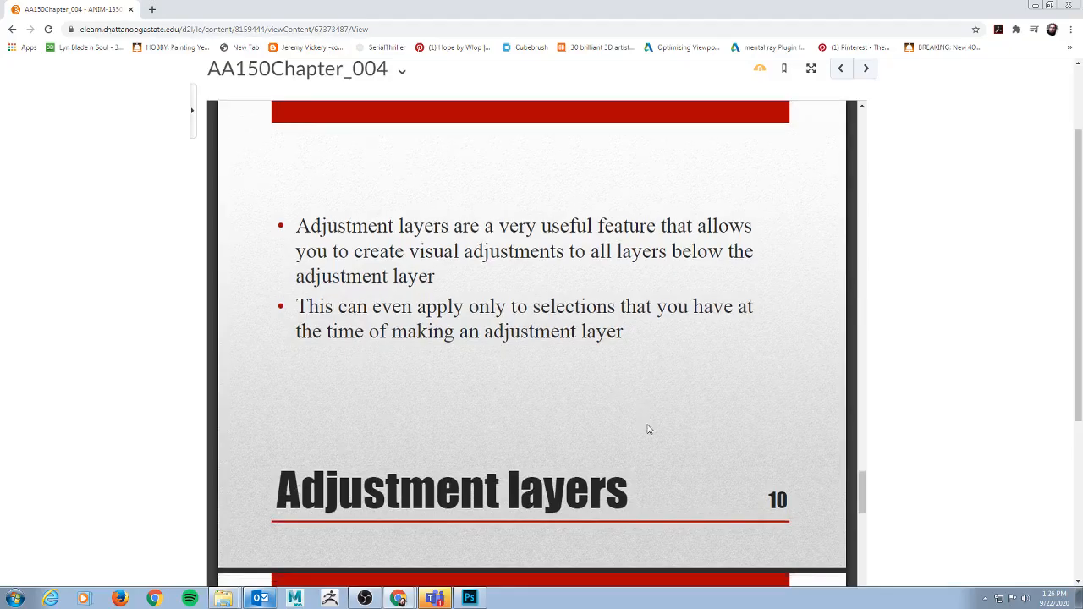
scroll(716, 462, "down", 5)
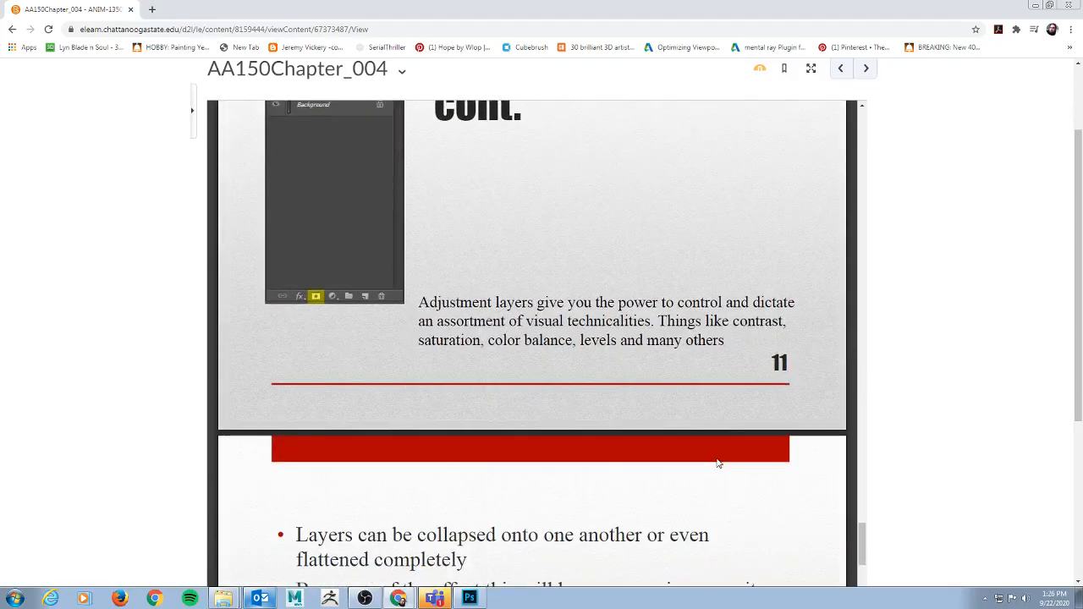
scroll(717, 462, "down", 2)
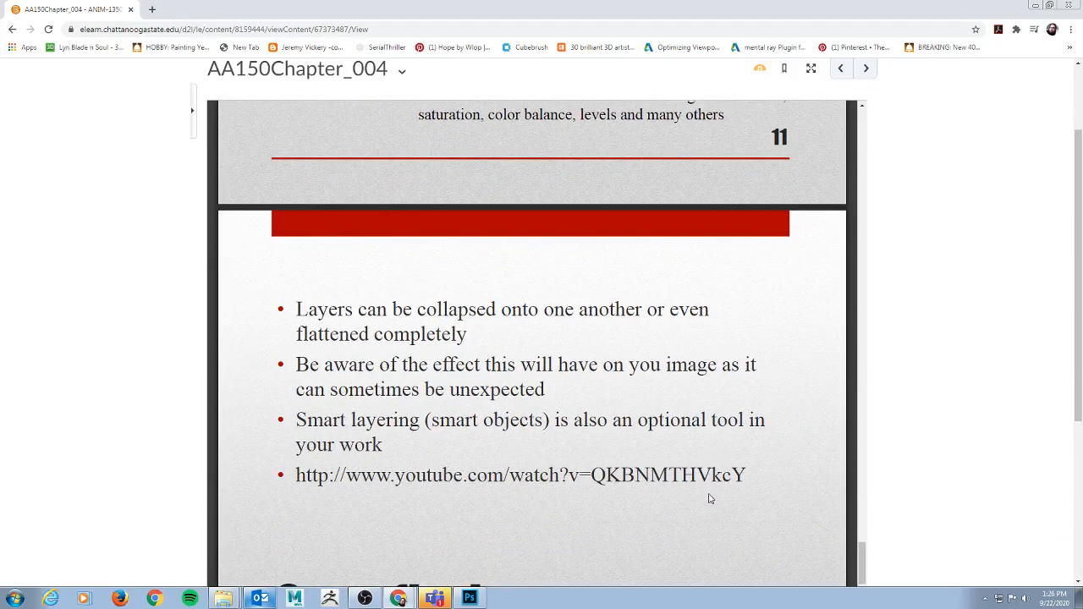
scroll(707, 511, "down", 1)
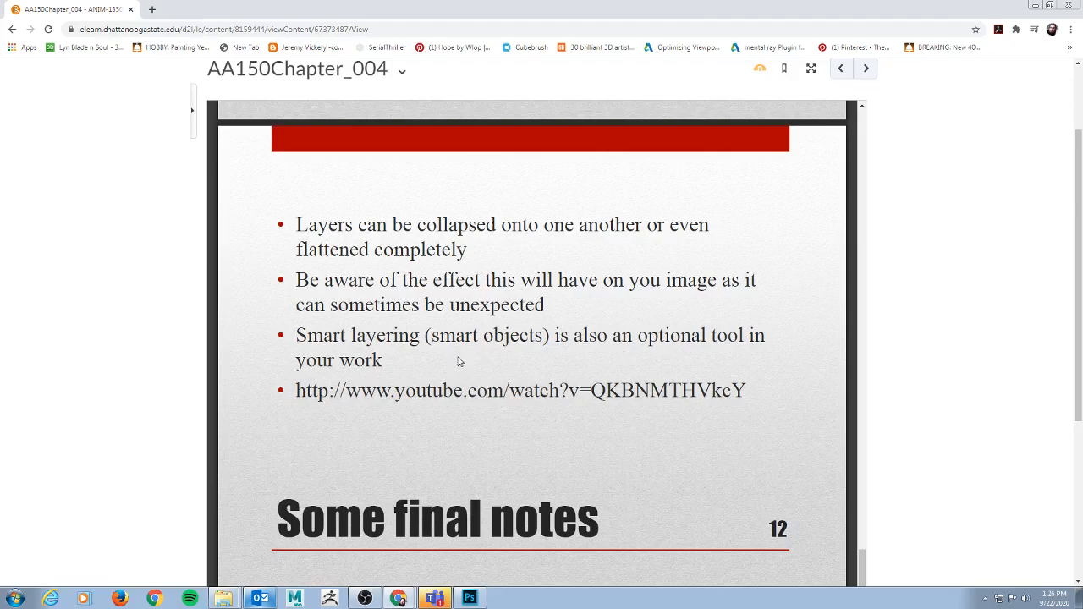
- Back in Photoshop, try merging the SmallerCirclet copy layer down into SmallerCirclet, and undo the merge
key("alt+Tab")
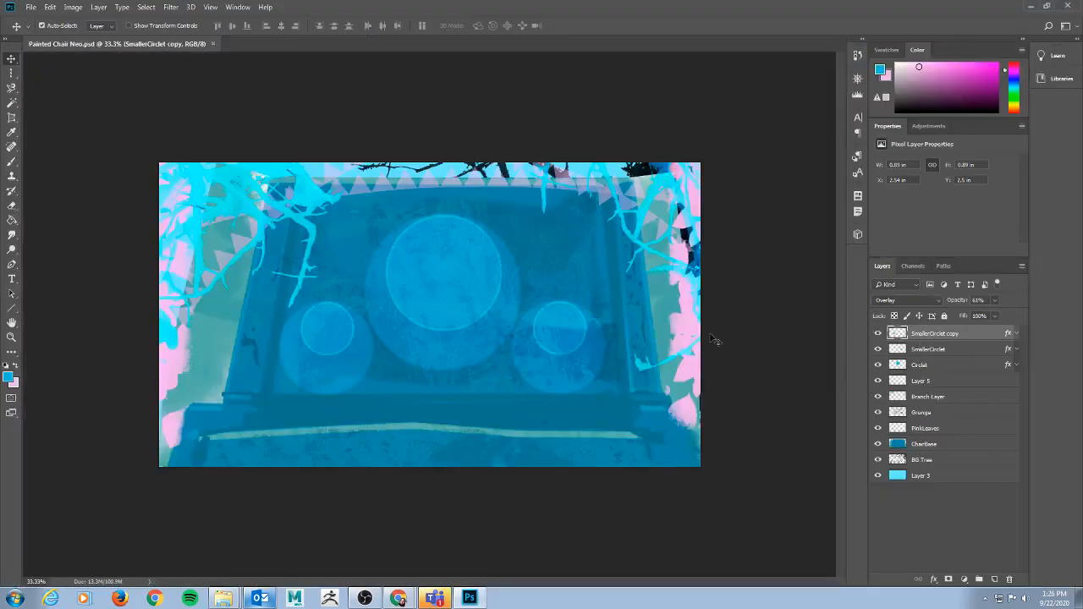
key("ctrl")
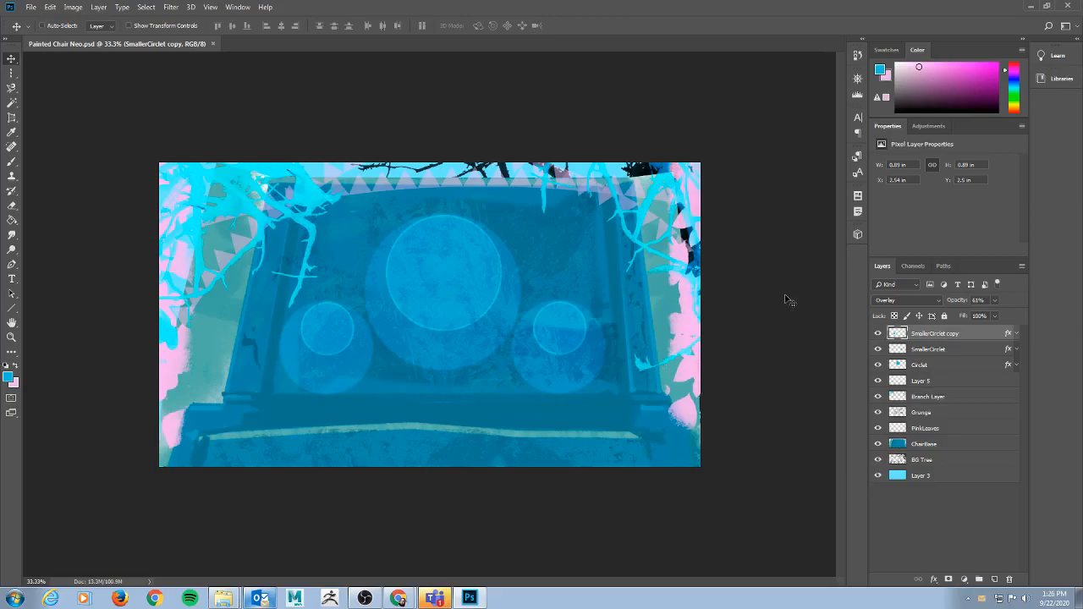
key("ctrl+e")
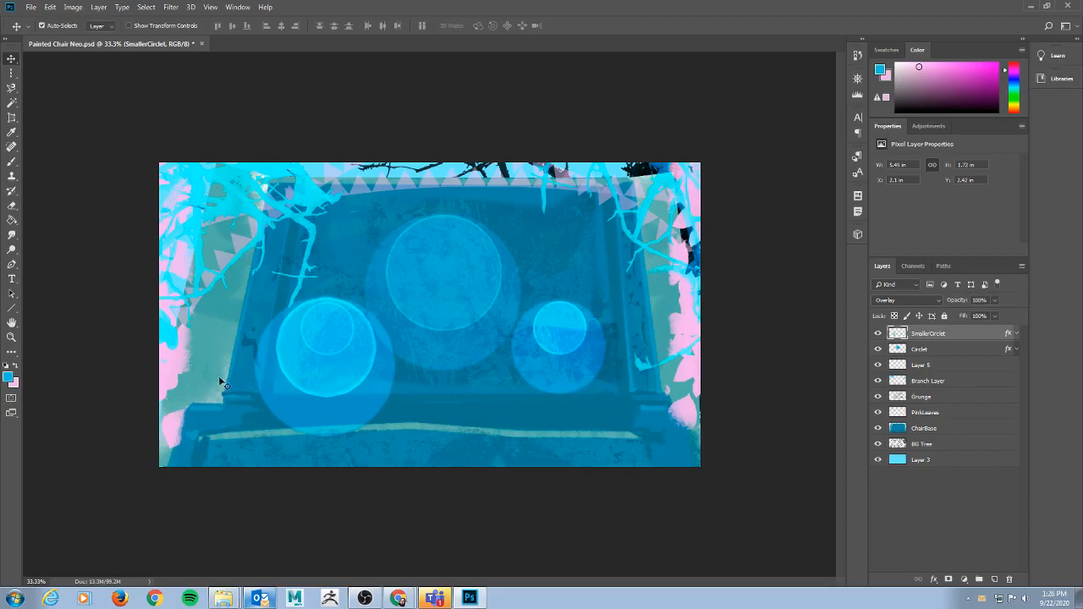
key("ctrl+z")
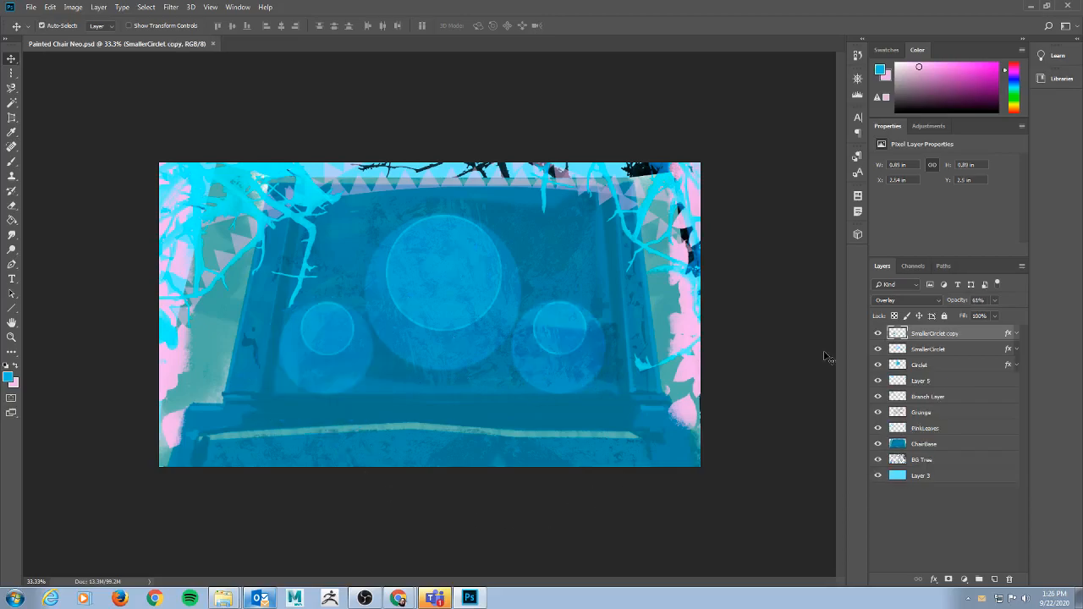
- Select the SmallerCirclet layer, try deleting it, and undo the deletion
left_click(931, 351)
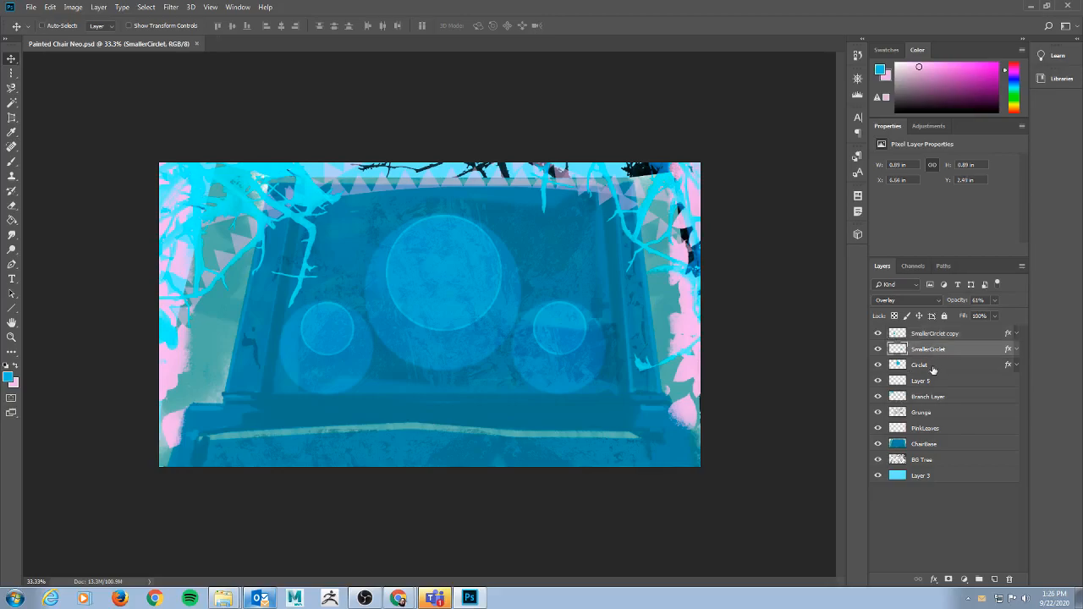
key("Delete")
key("ctrl+z")
- Try flattening the whole image into a single background layer, and undo the flattening
left_click(99, 8)
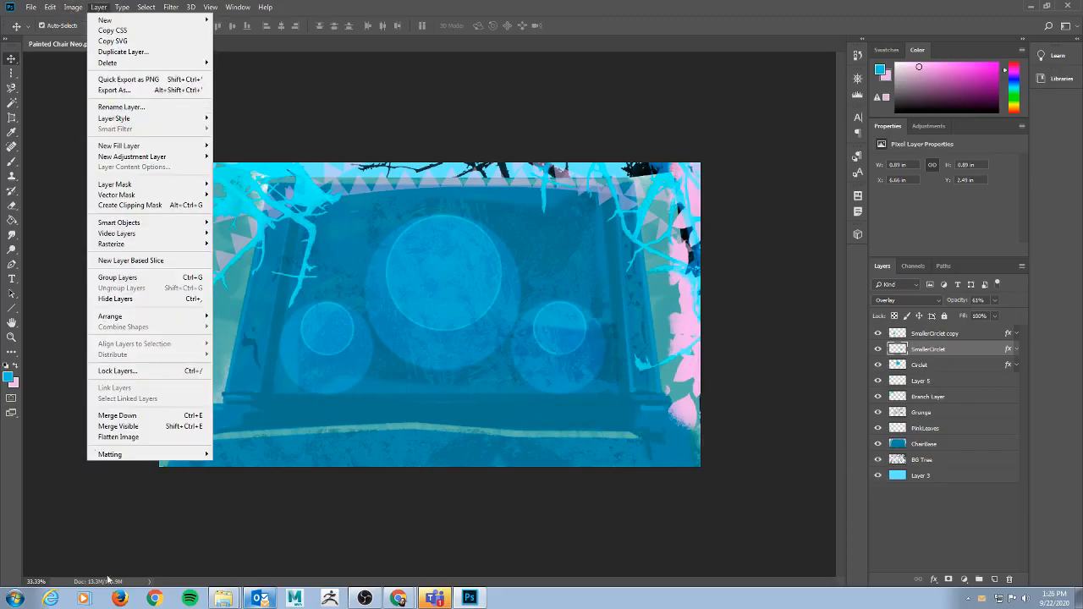
left_click(127, 455)
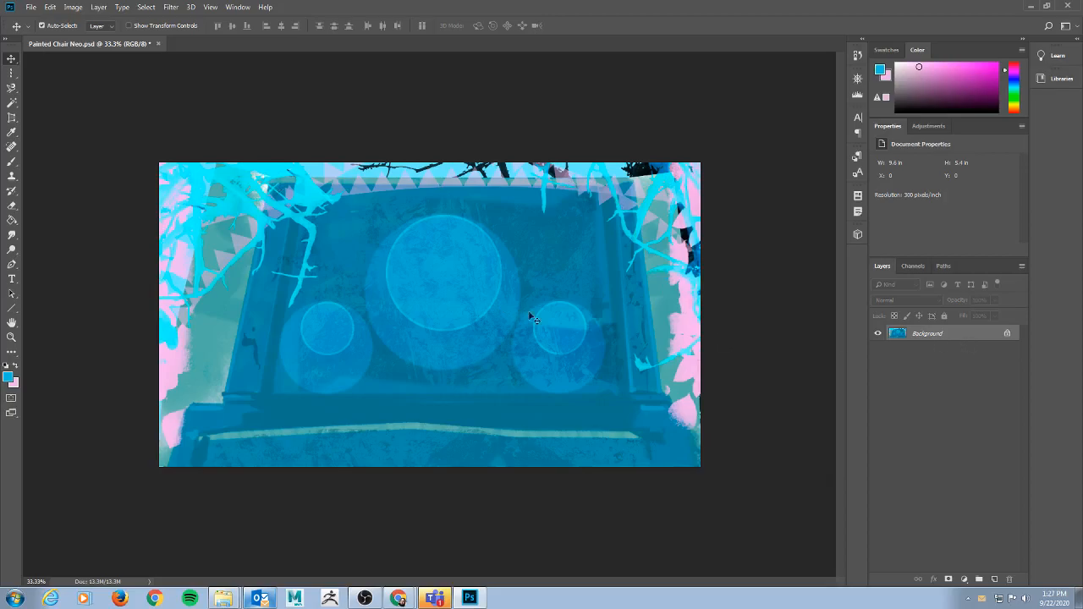
key("ctrl+z")
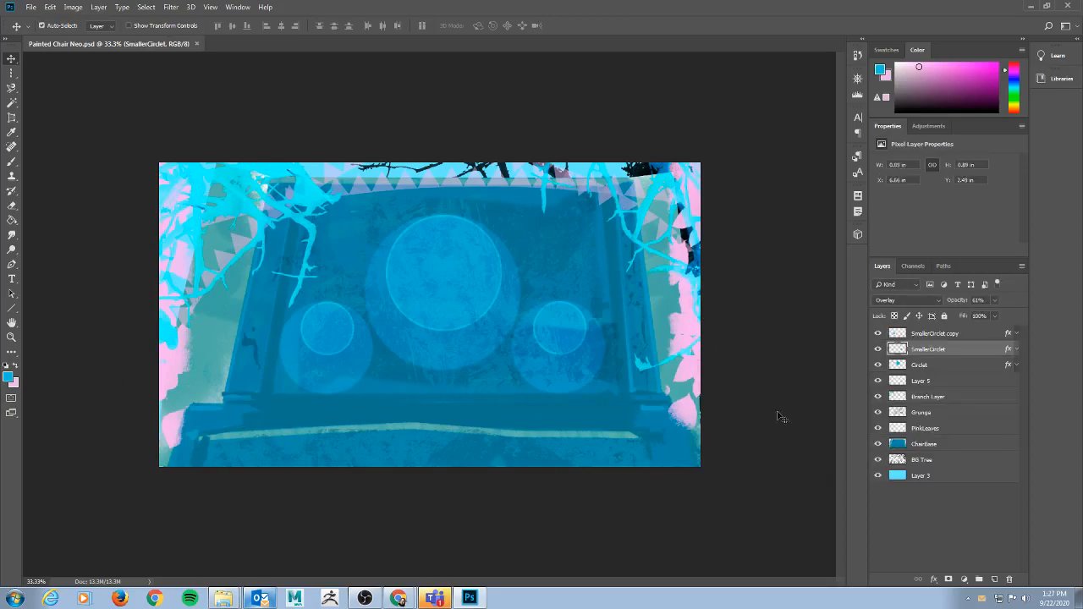